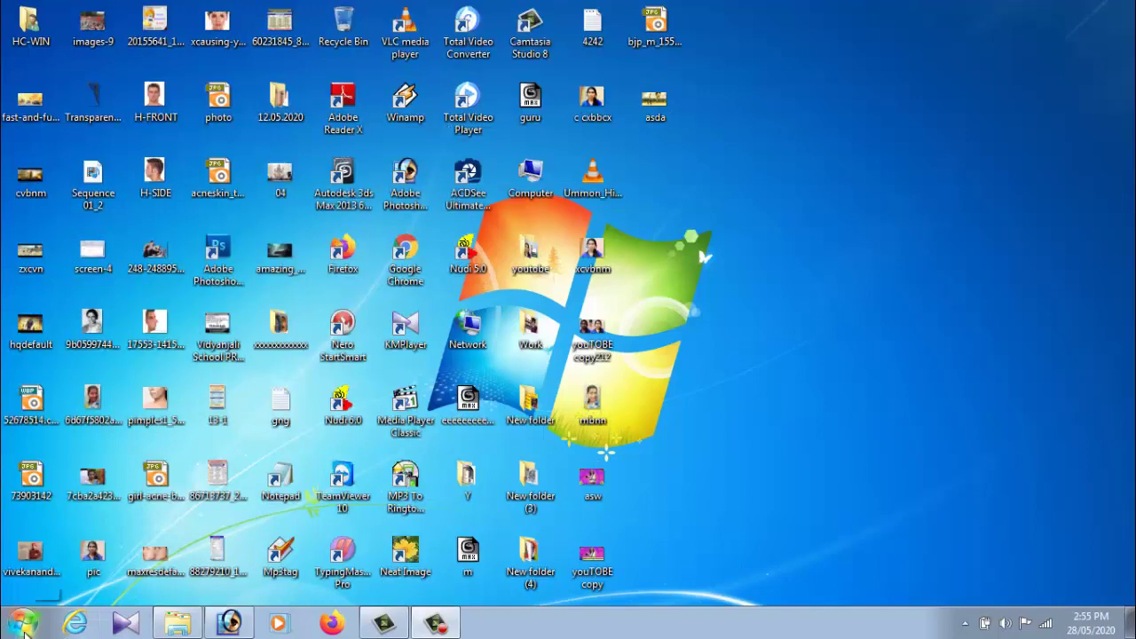
Step: Open the Windows 7 Start menu from the taskbar's Start button
left_click(24, 626)
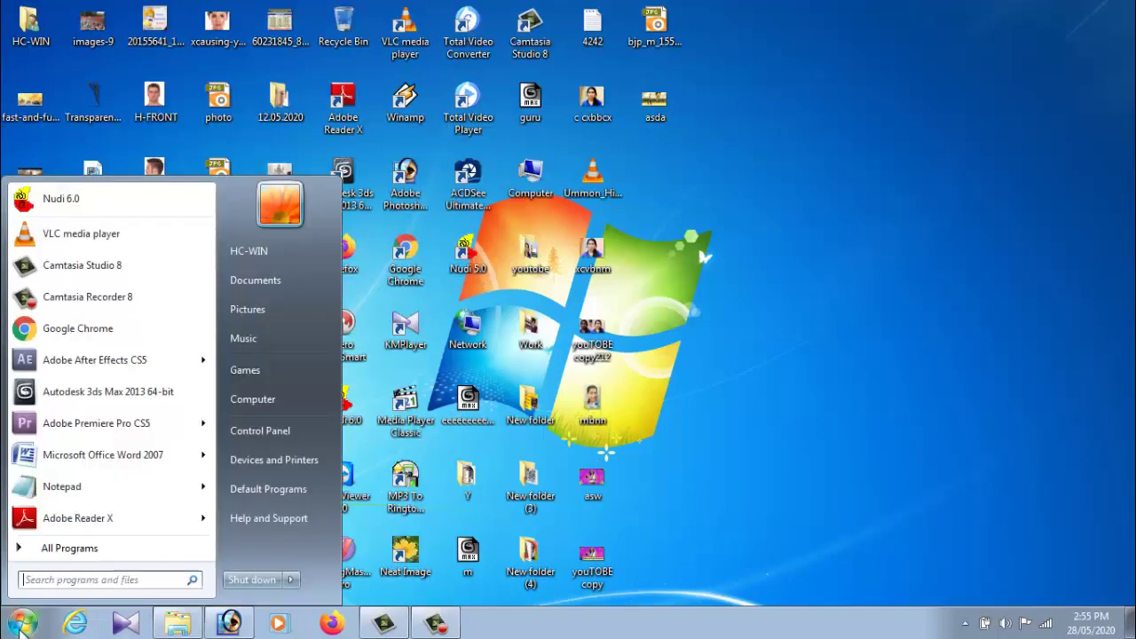
Step: Launch Adobe Photoshop 7.0 from All Programs and cancel the New document dialog
left_click(64, 550)
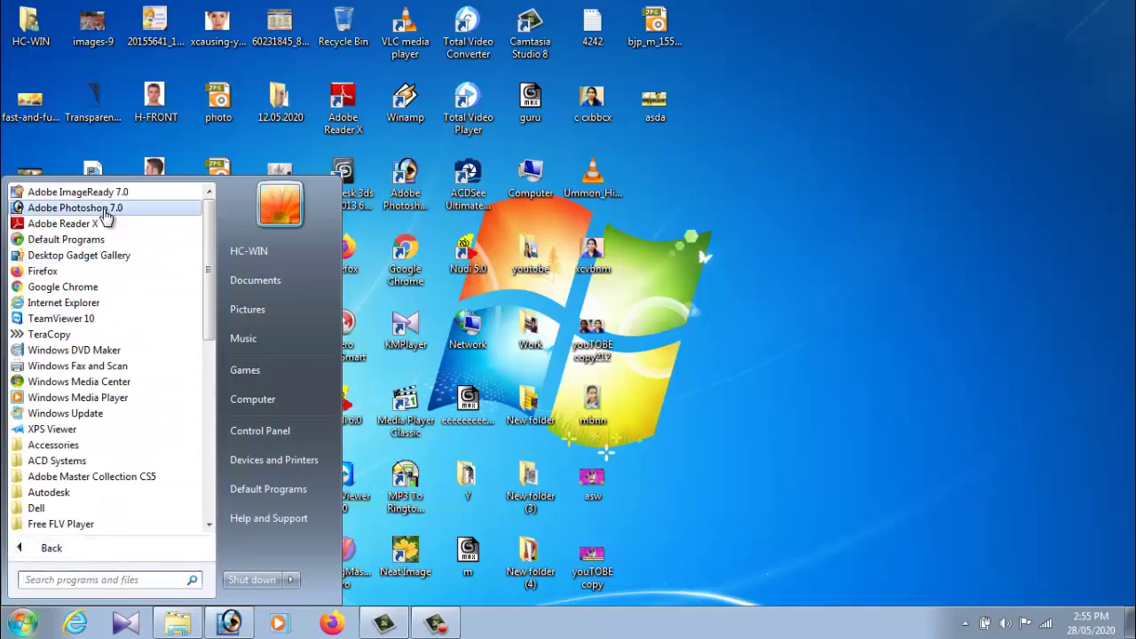
left_click(117, 210)
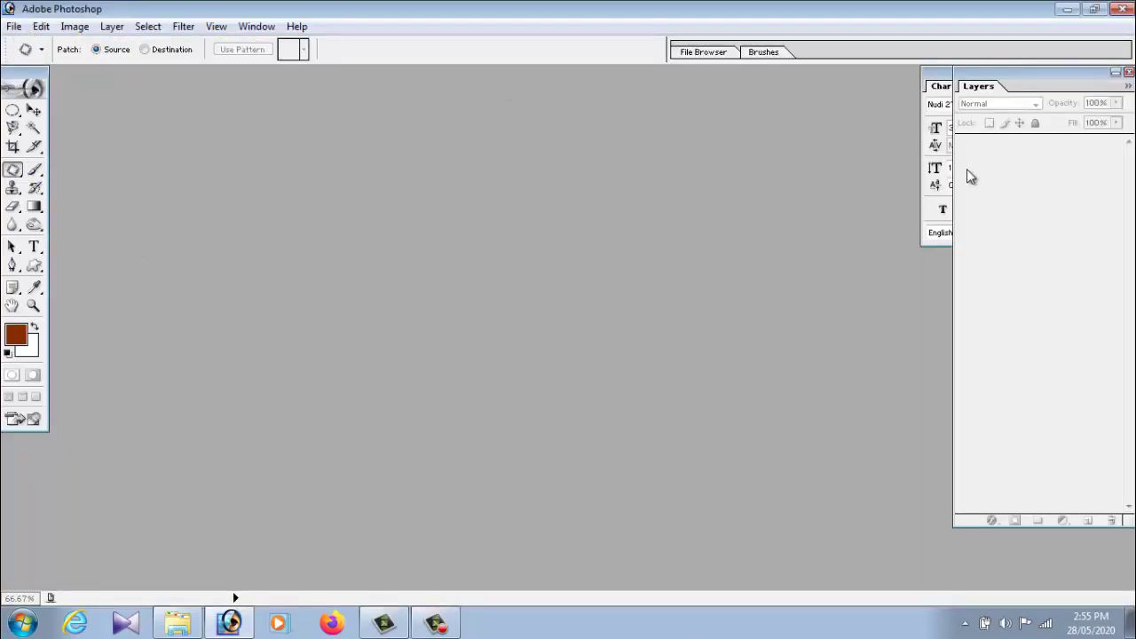
left_click(15, 26)
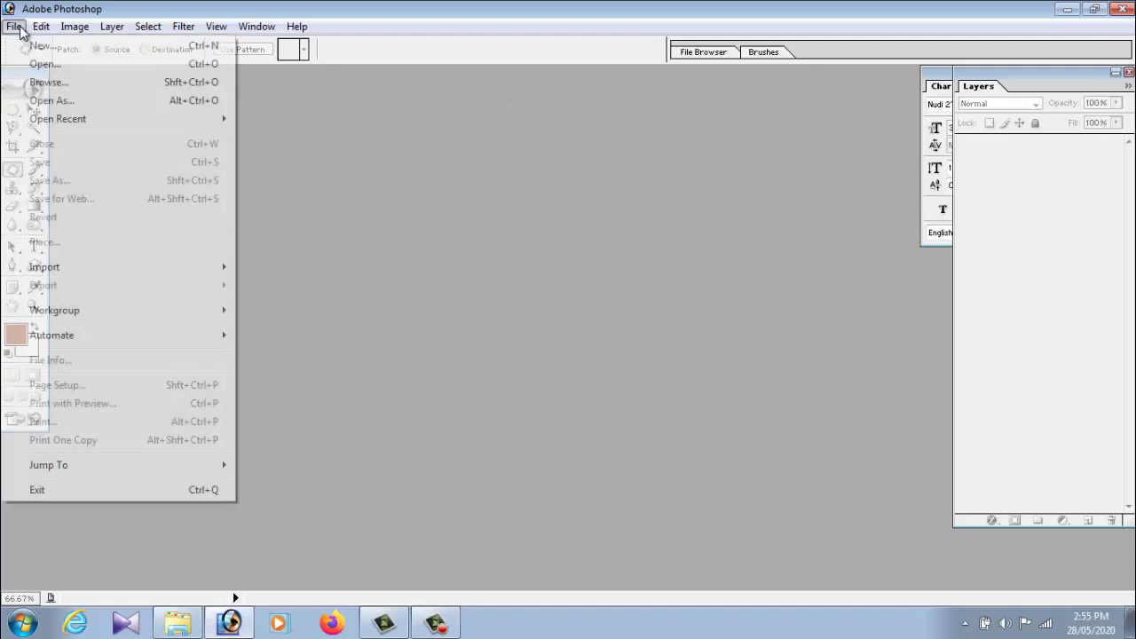
left_click(32, 45)
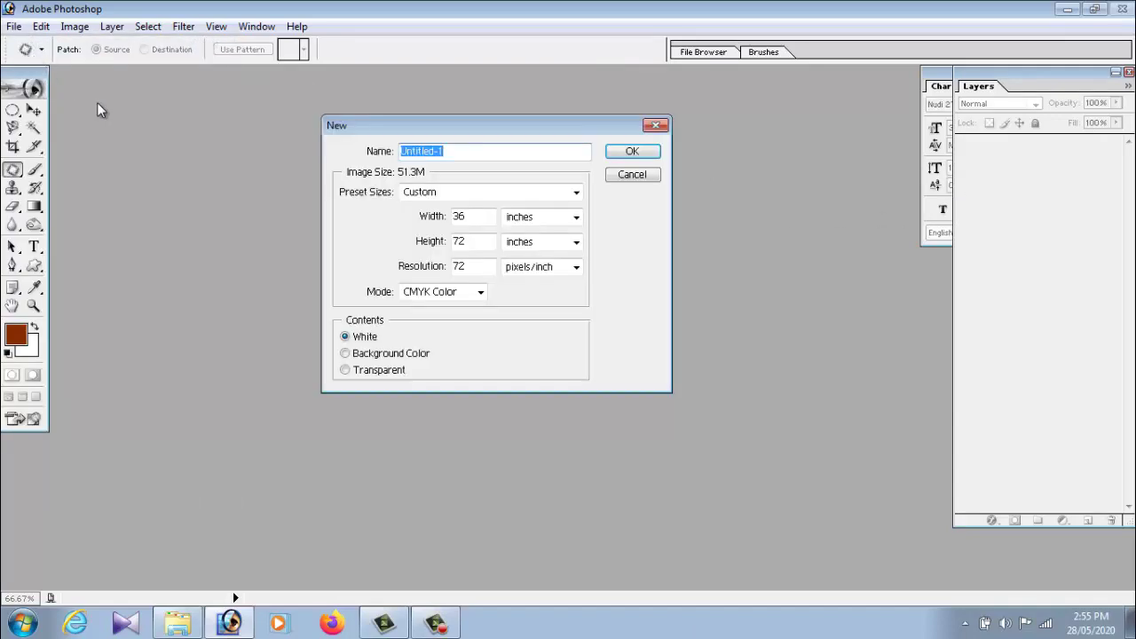
left_click(635, 175)
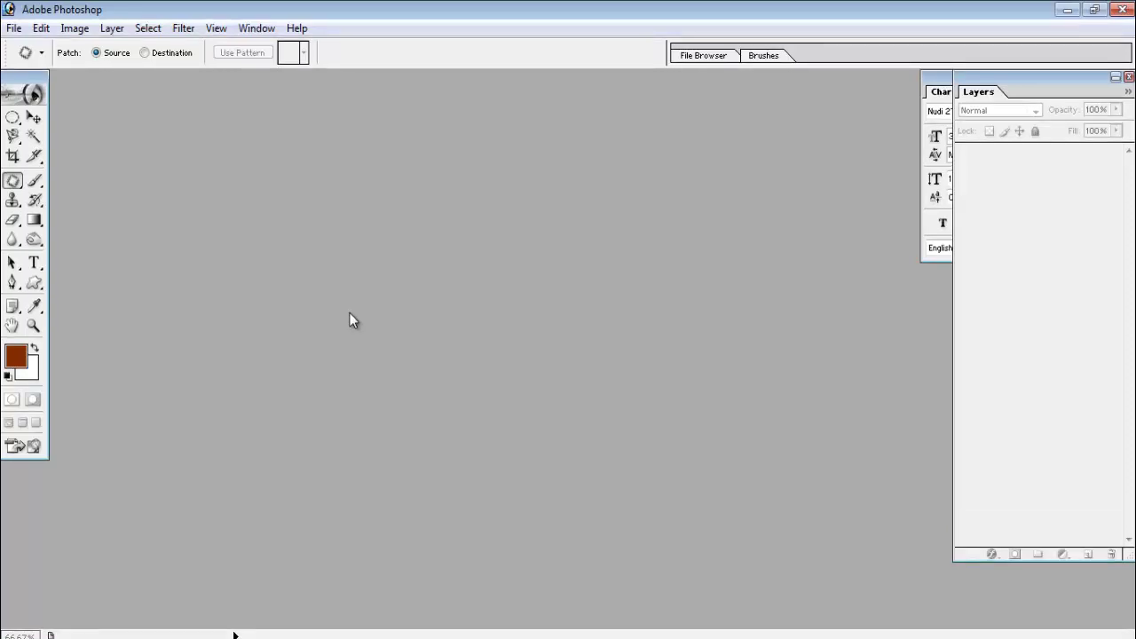
left_click(14, 28)
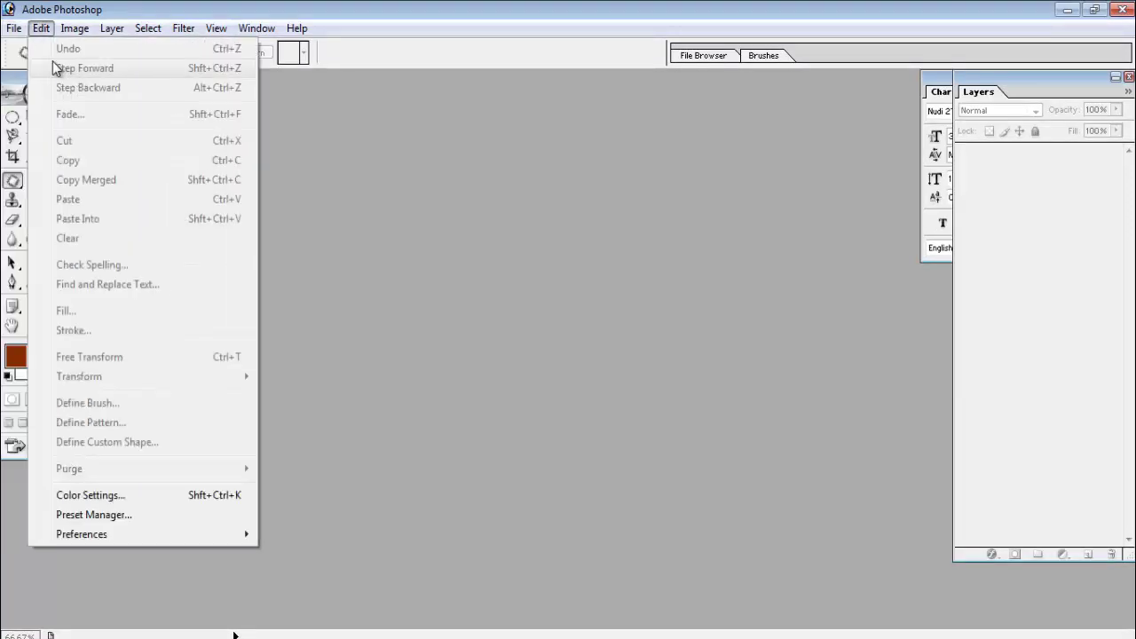
left_click(116, 50)
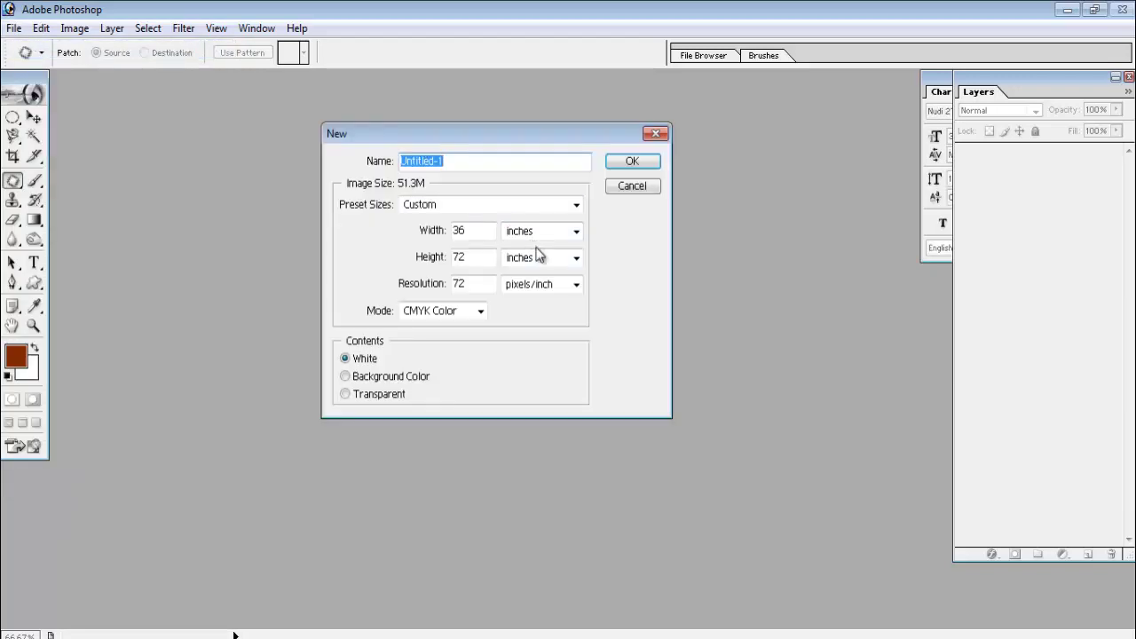
left_click(542, 258)
left_click(542, 261)
left_click(577, 258)
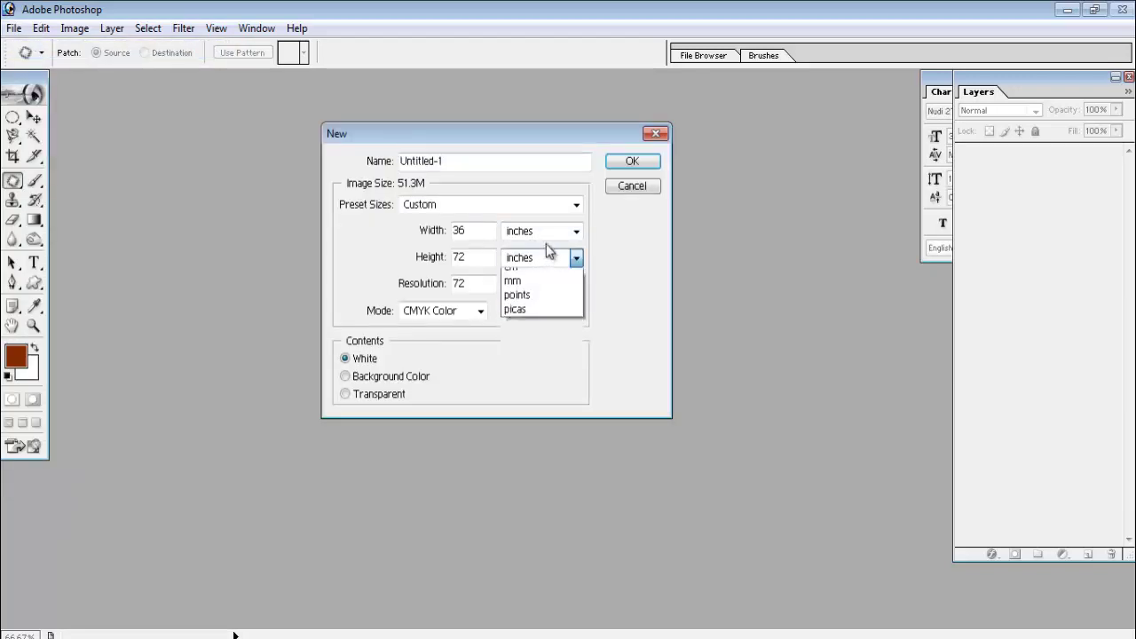
left_click(577, 258)
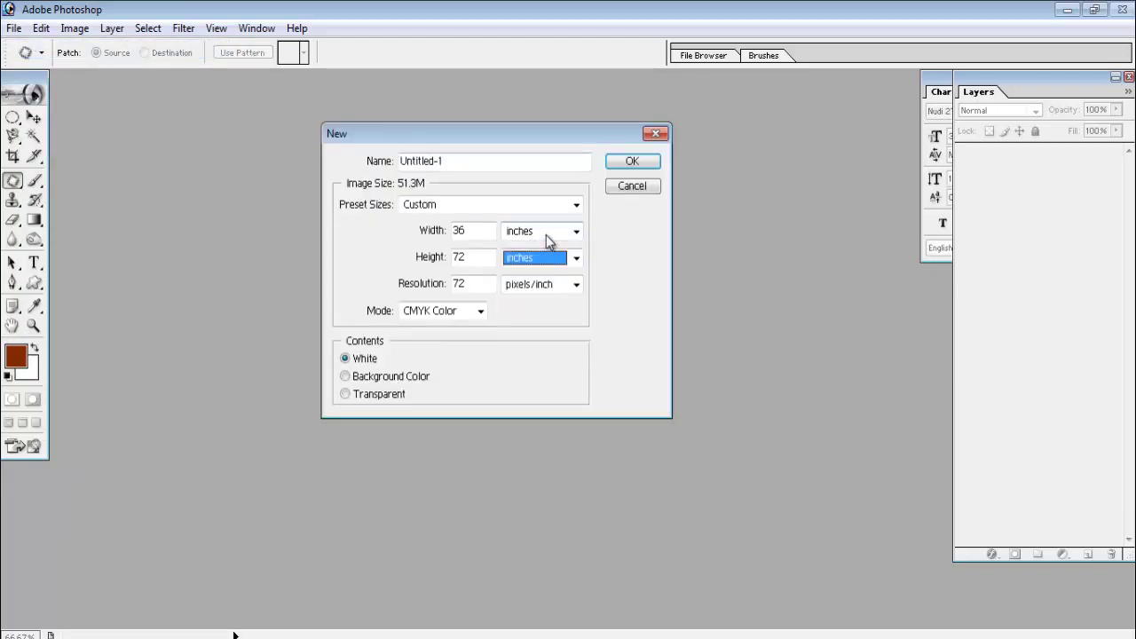
left_click(643, 165)
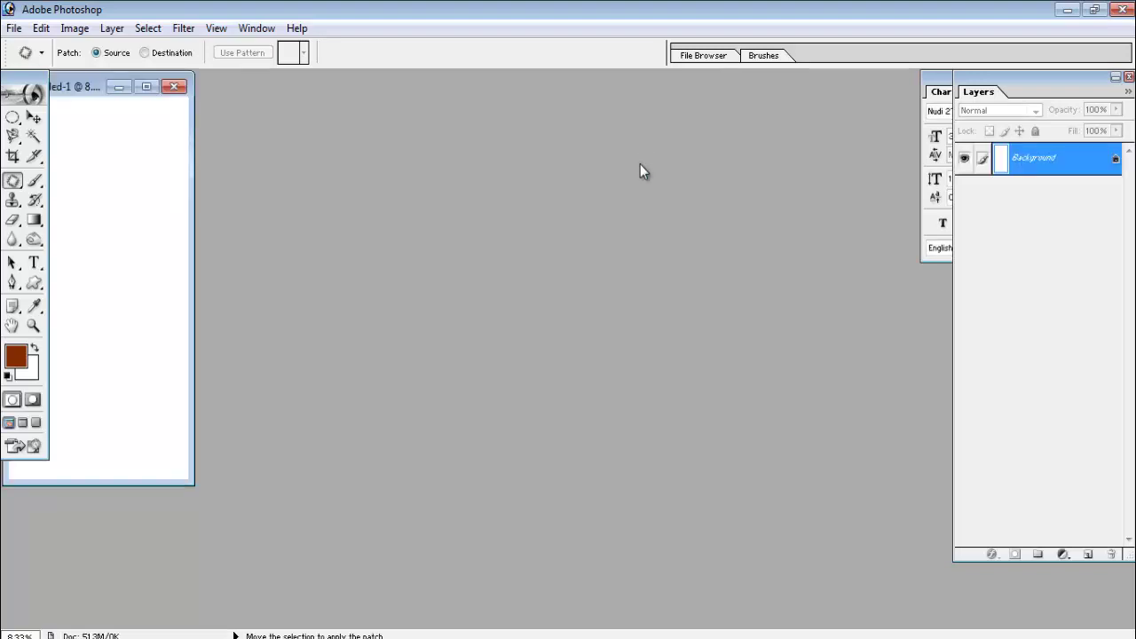
left_click(146, 86)
left_click(33, 117)
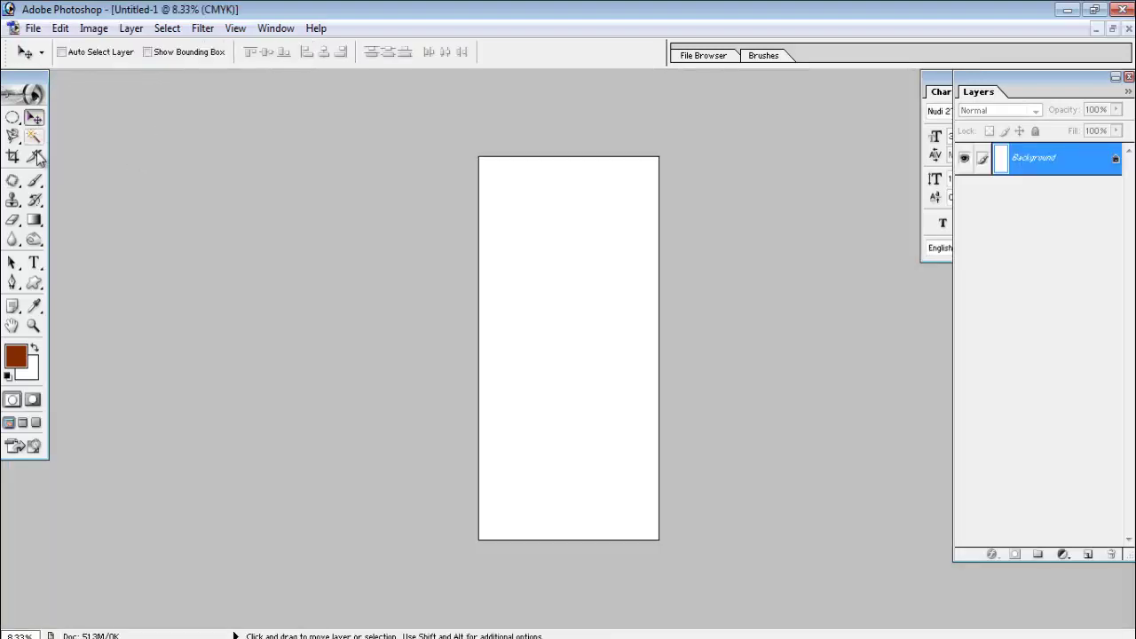
left_click(34, 180)
mouse_move(532, 249)
left_mouse_down()
mouse_move(530, 416)
mouse_move(533, 254)
left_mouse_up()
left_click_drag(531, 419, 607, 416)
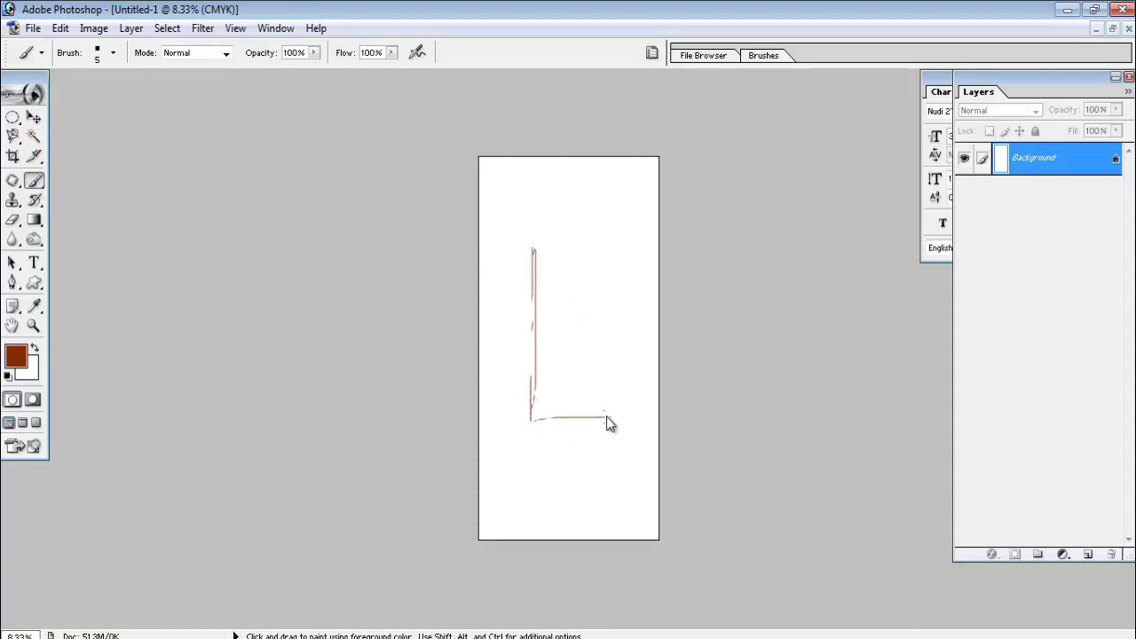
left_click(605, 226)
key("ctrl+alt+z")
key("ctrl+alt+z")
key("ctrl+alt+z")
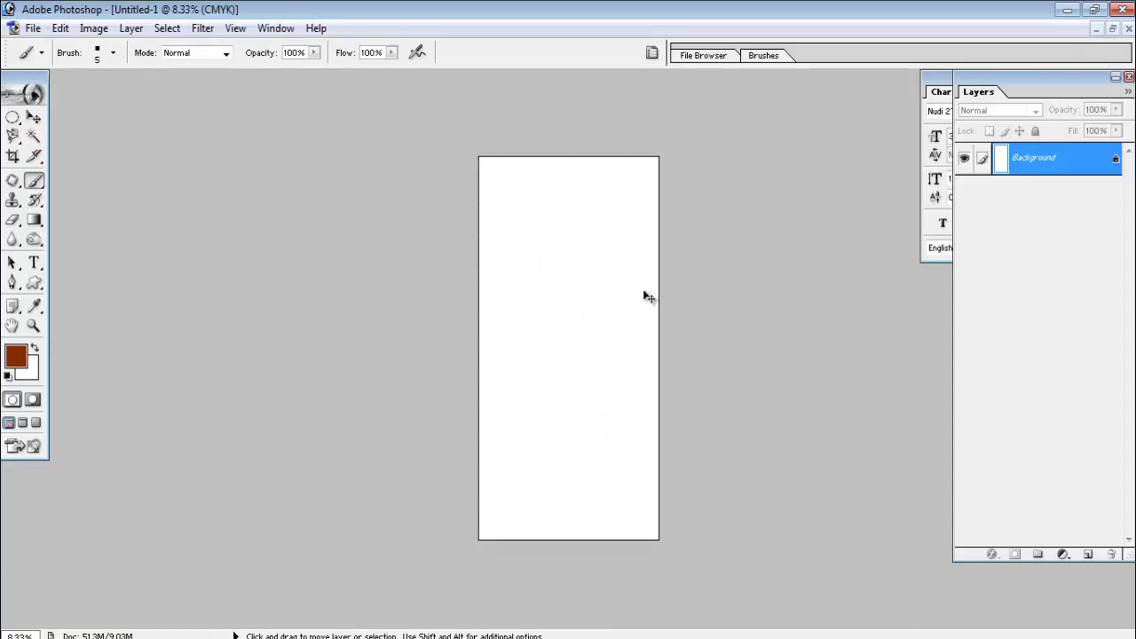
Step: Close the test document and create a maximized new document using the 2 x 3 preset
left_click(1128, 30)
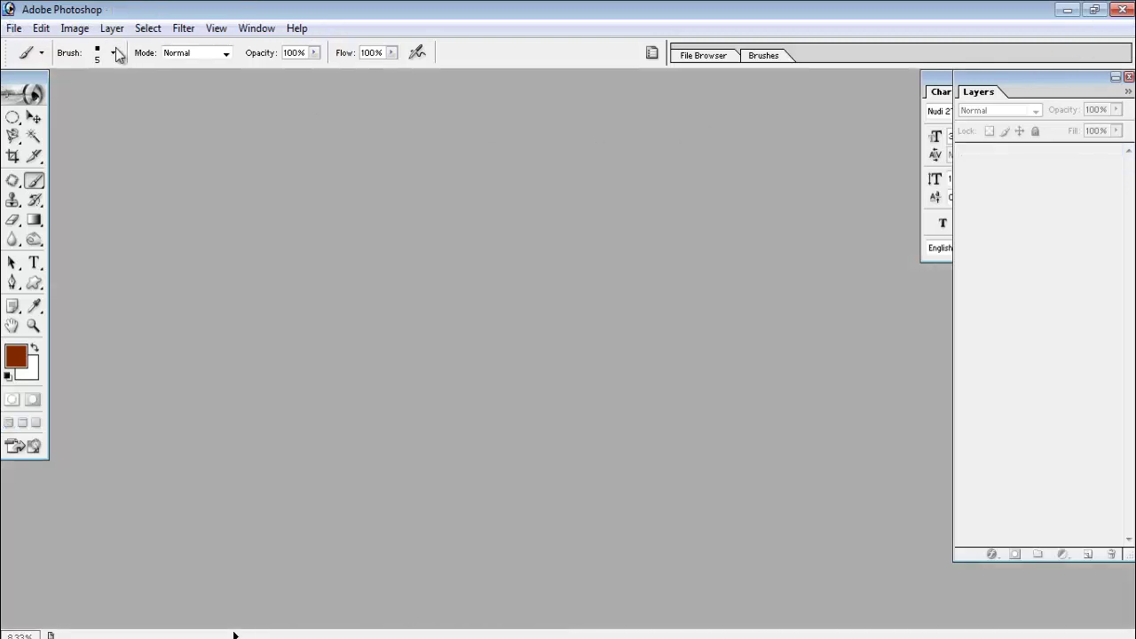
left_click(14, 27)
left_click(35, 45)
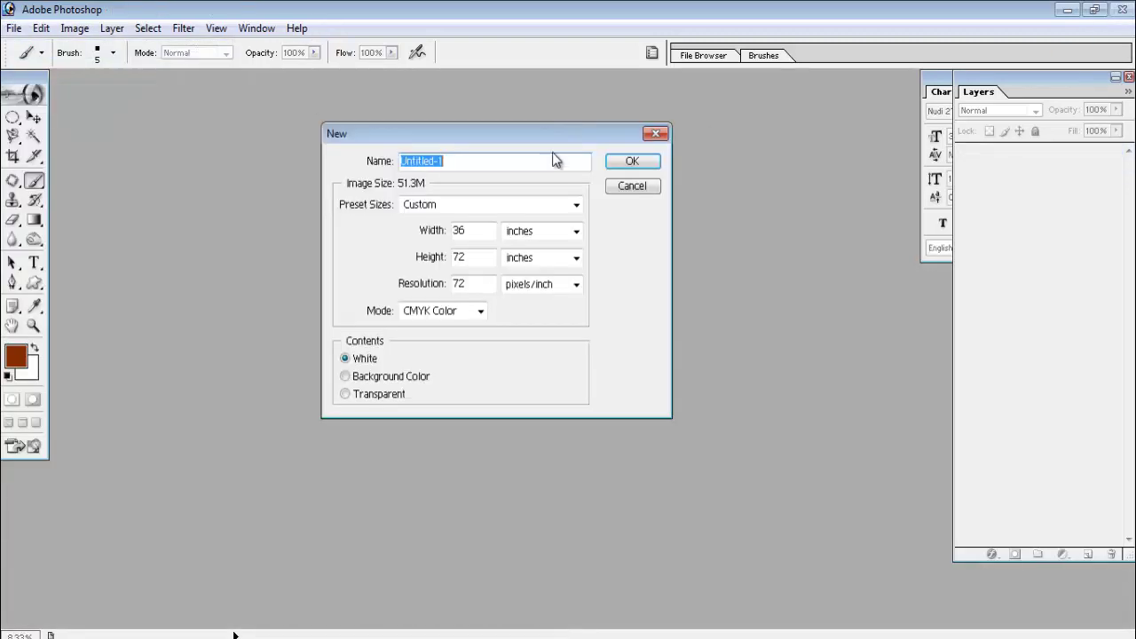
left_click(465, 205)
left_click(459, 339)
left_click(632, 161)
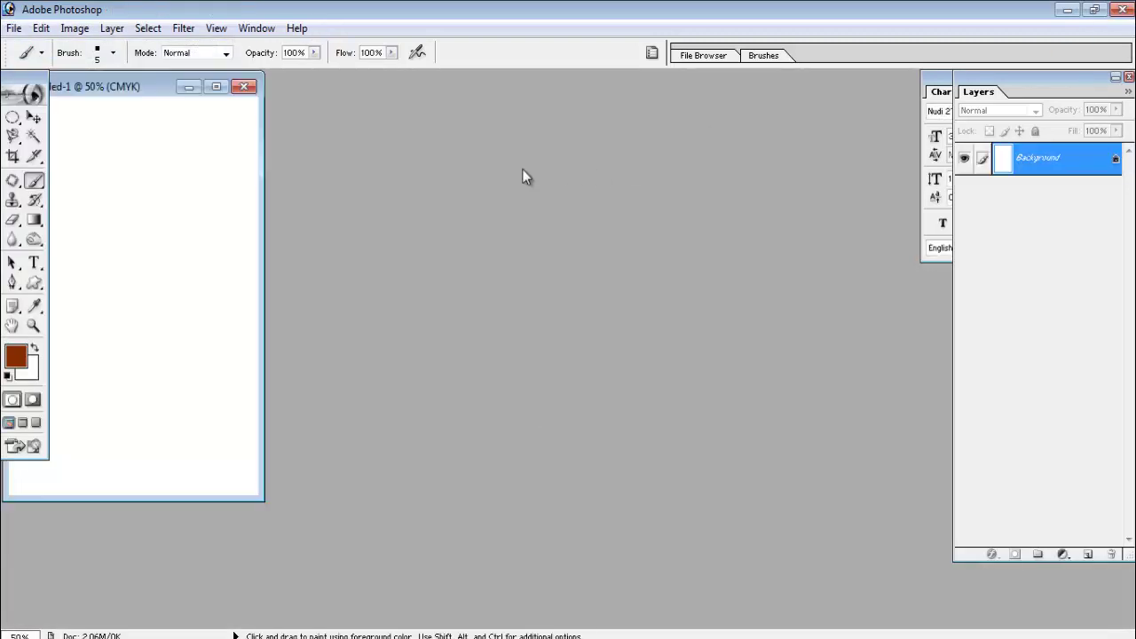
left_click(224, 91)
Step: Brush-sketch a rectangle annotated with sizes 3, 6 and sums 3x12=36, 12x6=72
mouse_move(522, 233)
left_mouse_down()
mouse_move(641, 460)
mouse_move(524, 242)
left_mouse_up()
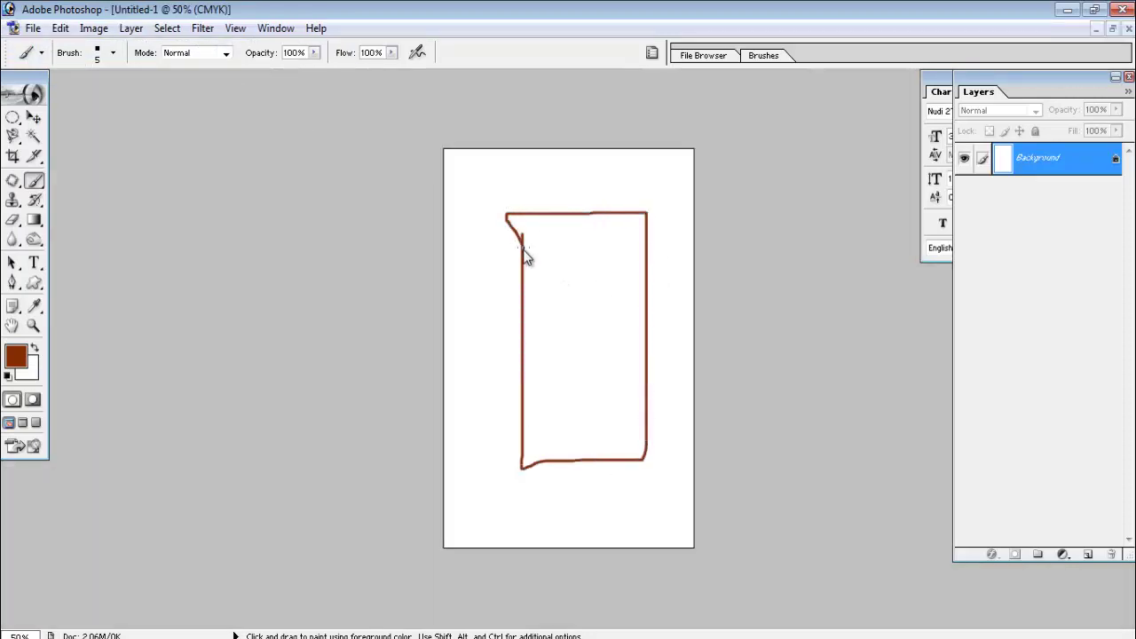
mouse_move(562, 185)
left_mouse_down()
mouse_move(593, 193)
mouse_move(572, 201)
left_mouse_up()
left_click_drag(498, 310, 497, 354)
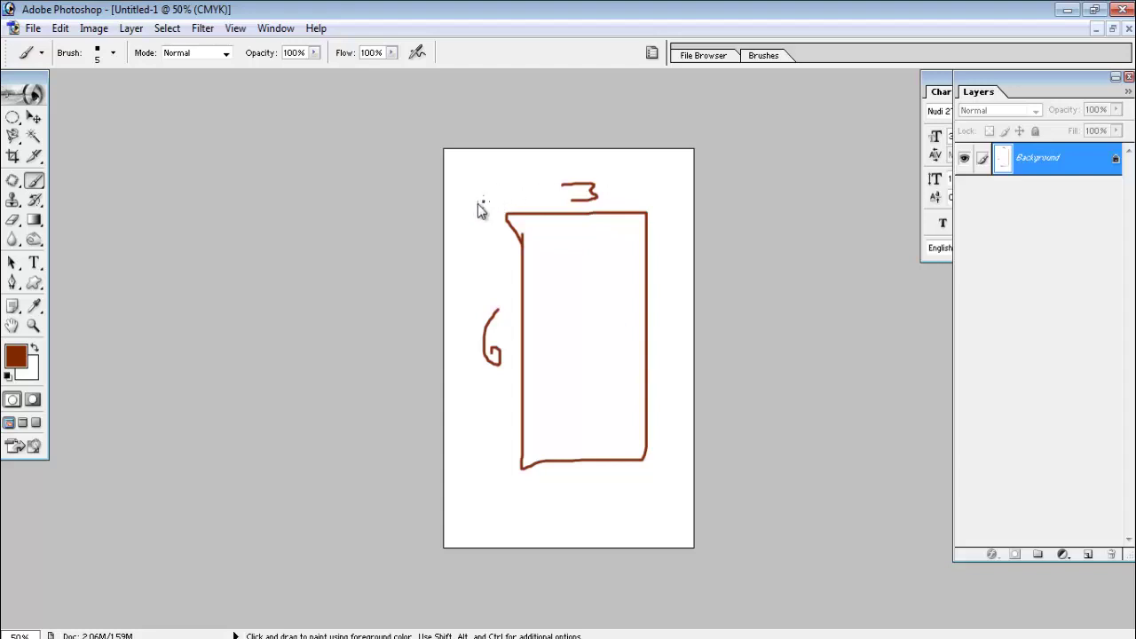
mouse_move(475, 500)
left_mouse_down()
mouse_move(475, 523)
mouse_move(503, 506)
mouse_move(531, 525)
mouse_move(565, 518)
mouse_move(540, 524)
left_mouse_up()
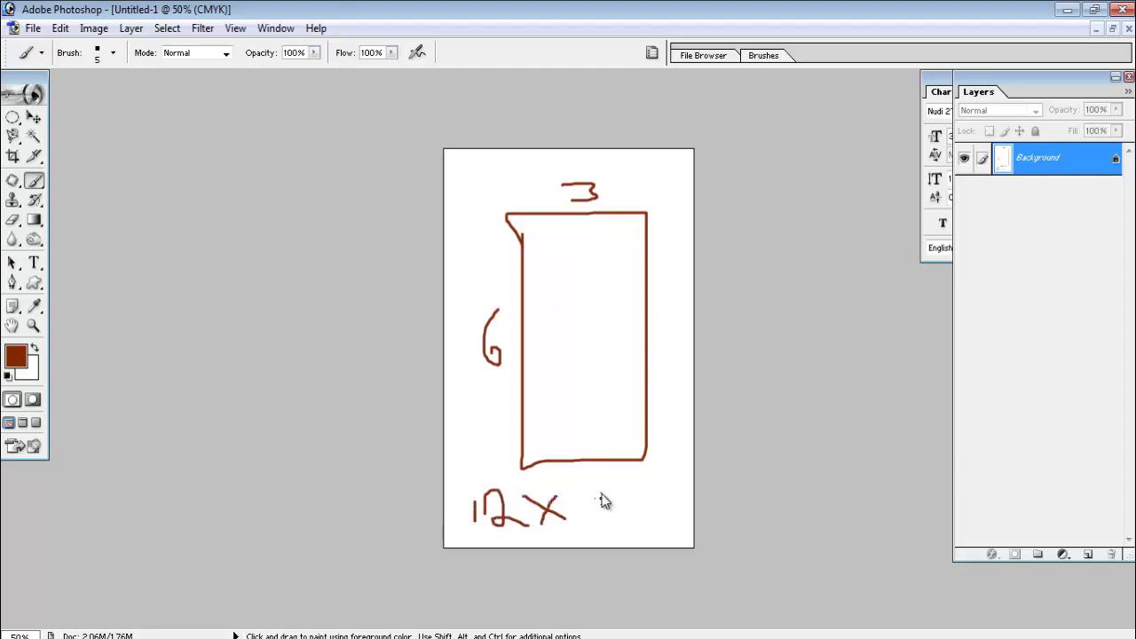
mouse_move(618, 498)
left_mouse_down()
mouse_move(646, 502)
mouse_move(664, 526)
left_mouse_up()
left_click_drag(673, 481, 694, 494)
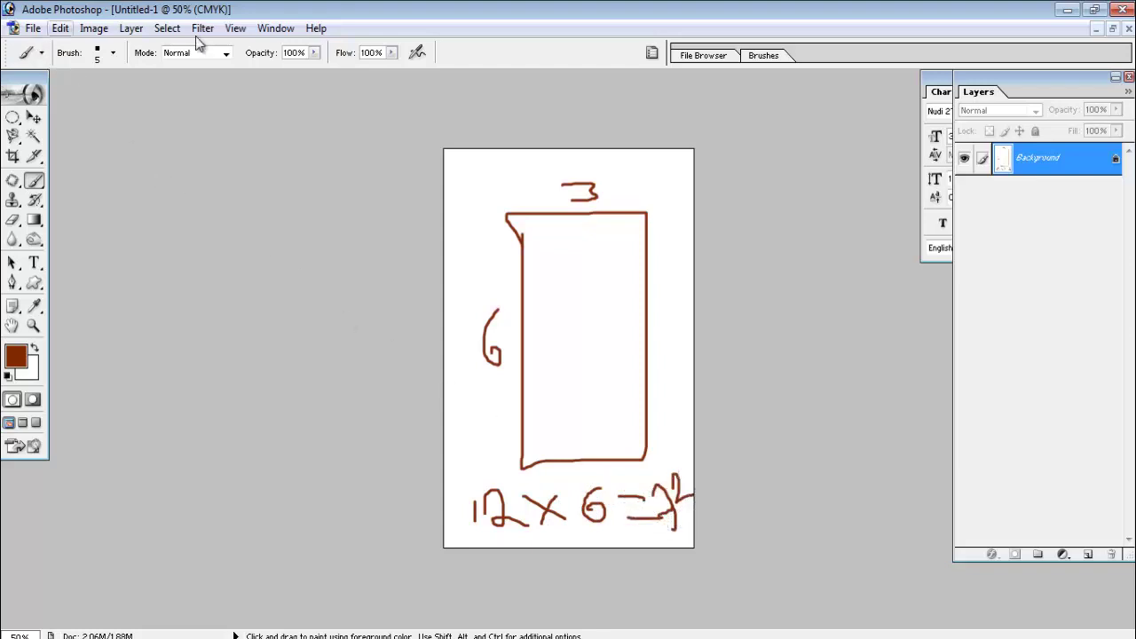
mouse_move(600, 185)
left_mouse_down()
mouse_move(625, 198)
mouse_move(608, 199)
mouse_move(677, 184)
mouse_move(681, 168)
left_mouse_up()
left_click_drag(665, 183, 681, 182)
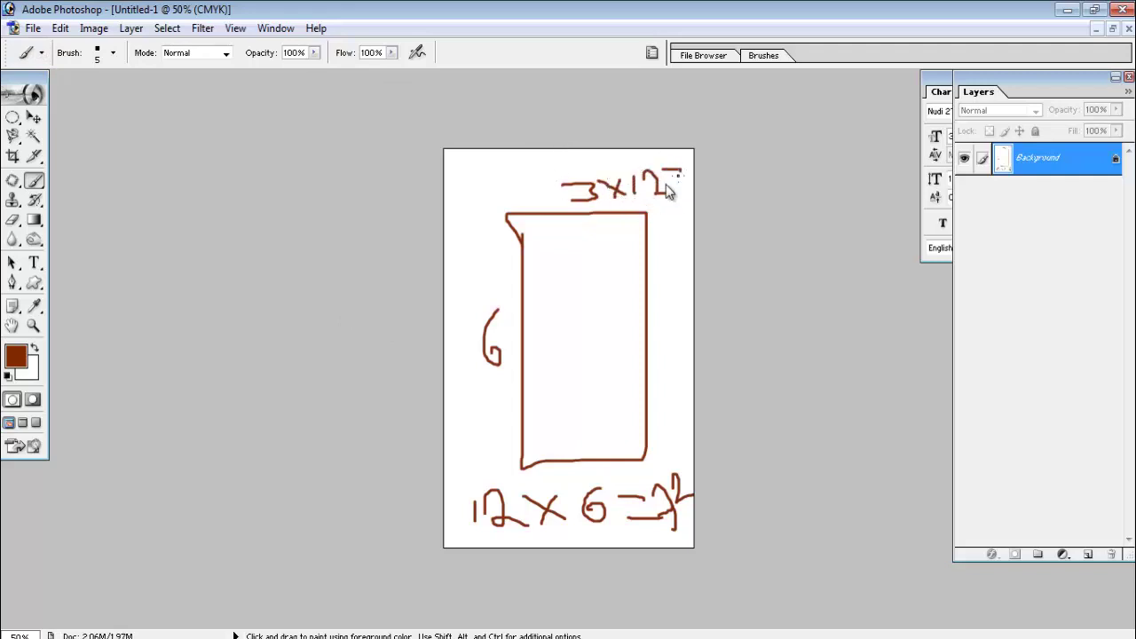
mouse_move(481, 197)
left_mouse_down()
mouse_move(478, 211)
mouse_move(508, 199)
left_mouse_up()
Step: Start a new document set to 72 in wide by 36 in high, moving on to resolution
left_click(33, 27)
left_click(44, 49)
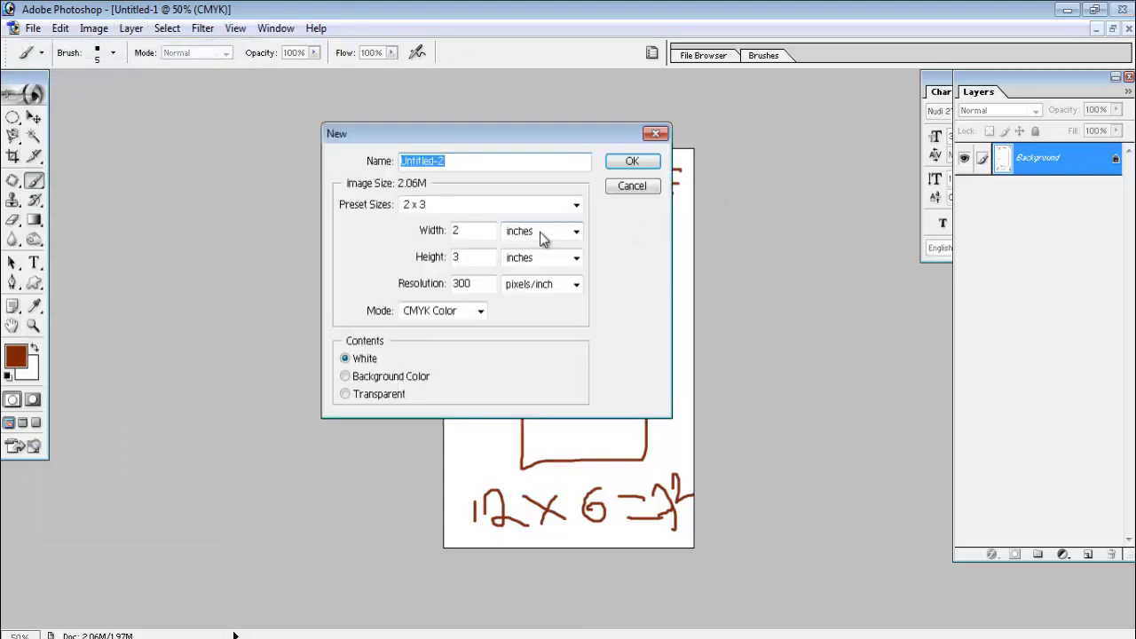
double_click(480, 233)
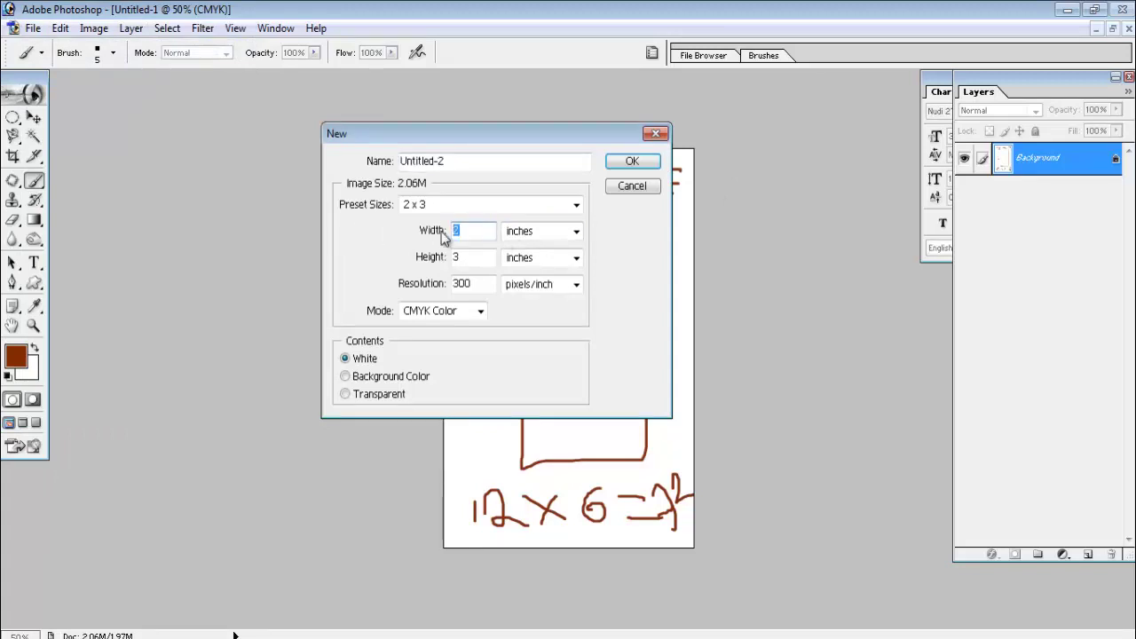
type("72")
double_click(496, 257)
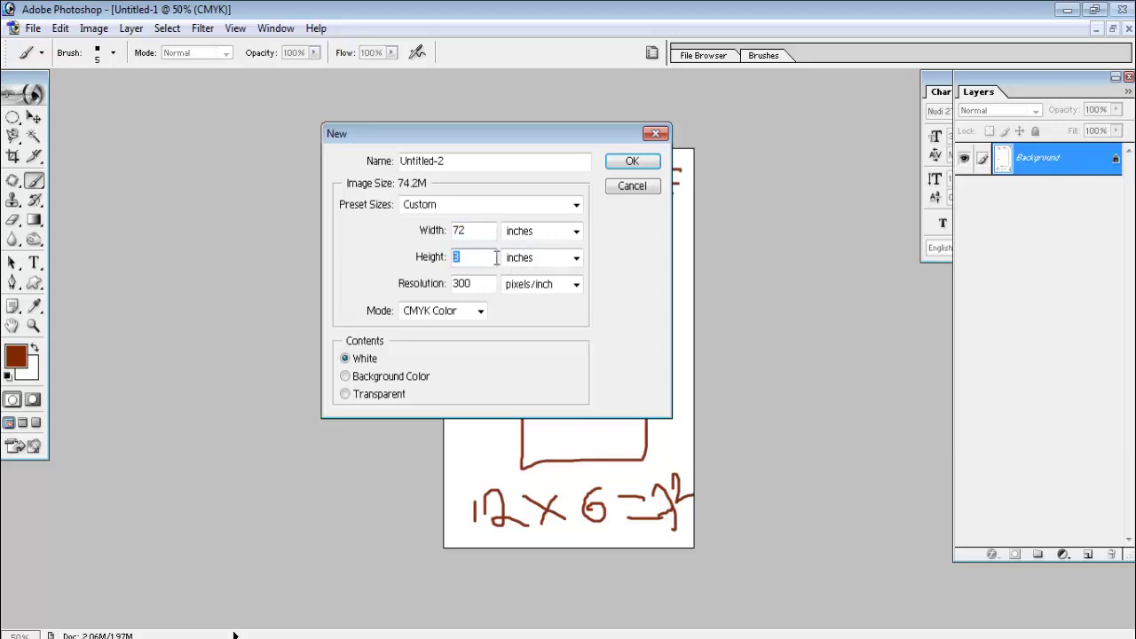
type("36")
left_click(485, 231)
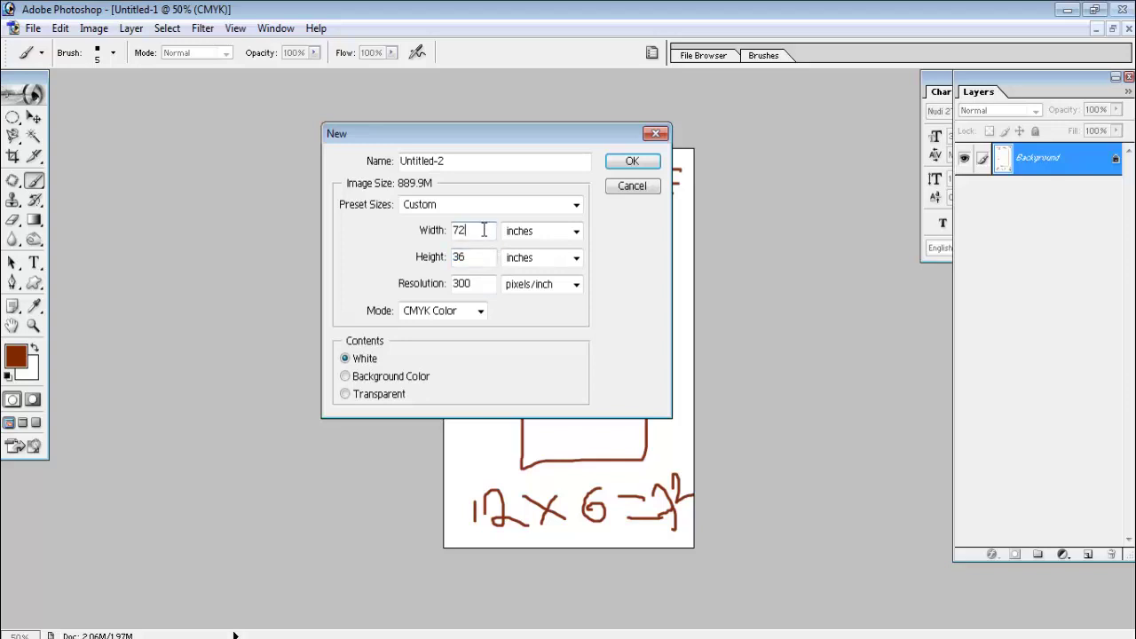
left_click(484, 259)
left_click_drag(490, 135, 339, 105)
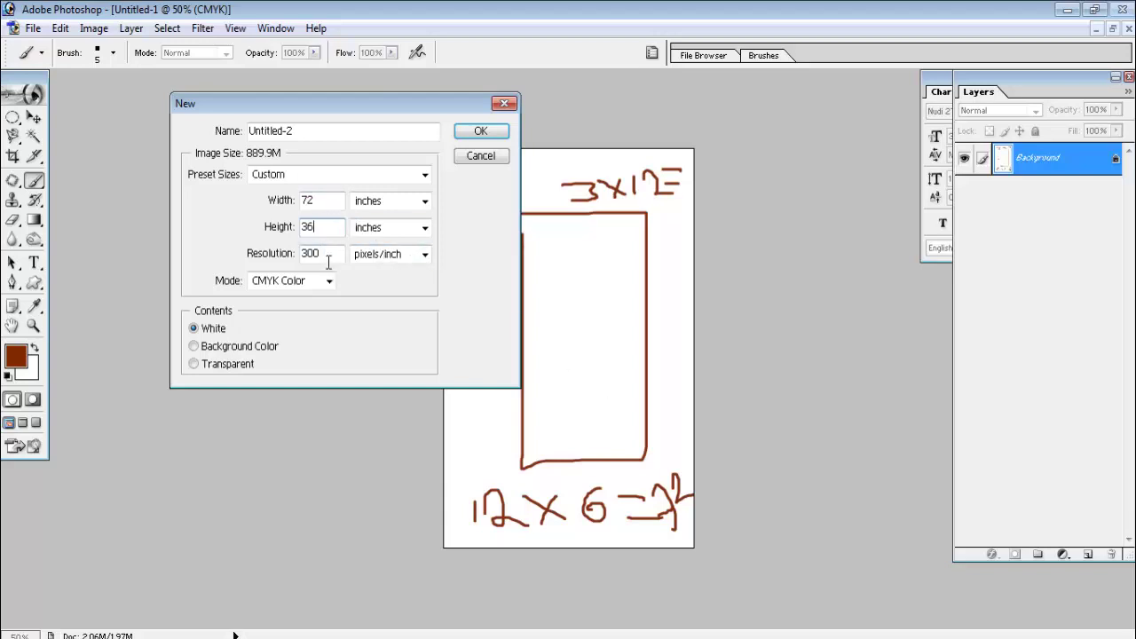
key("Tab")
Step: Set resolution to 72 pixels/inch, keep CMYK Color mode, and create the document
type("7")
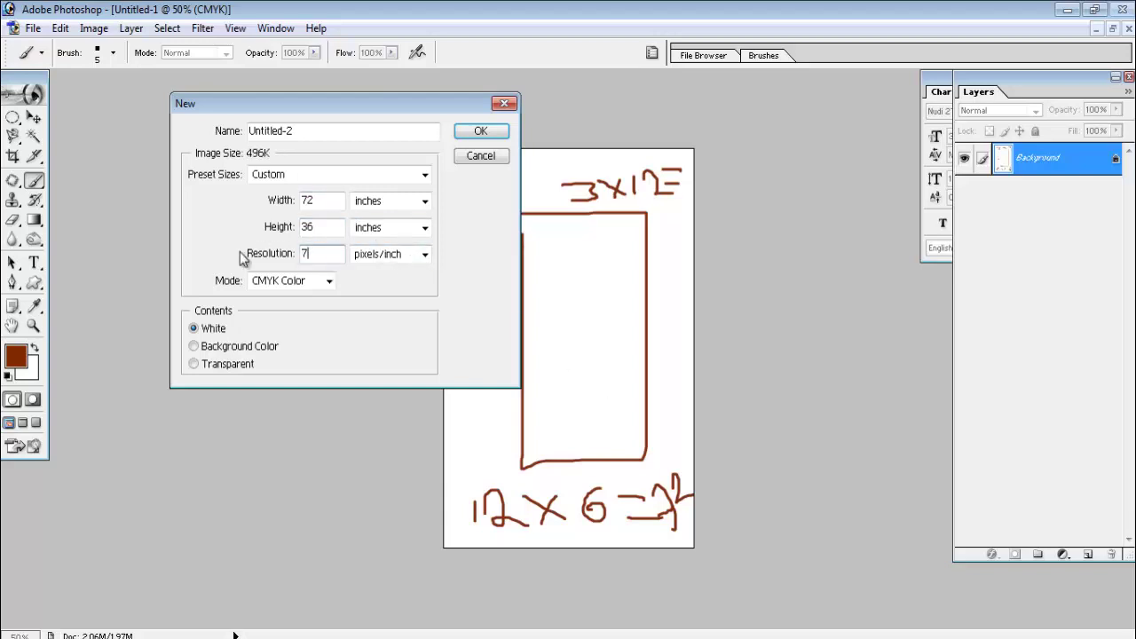
type("2")
left_click_drag(345, 113, 552, 170)
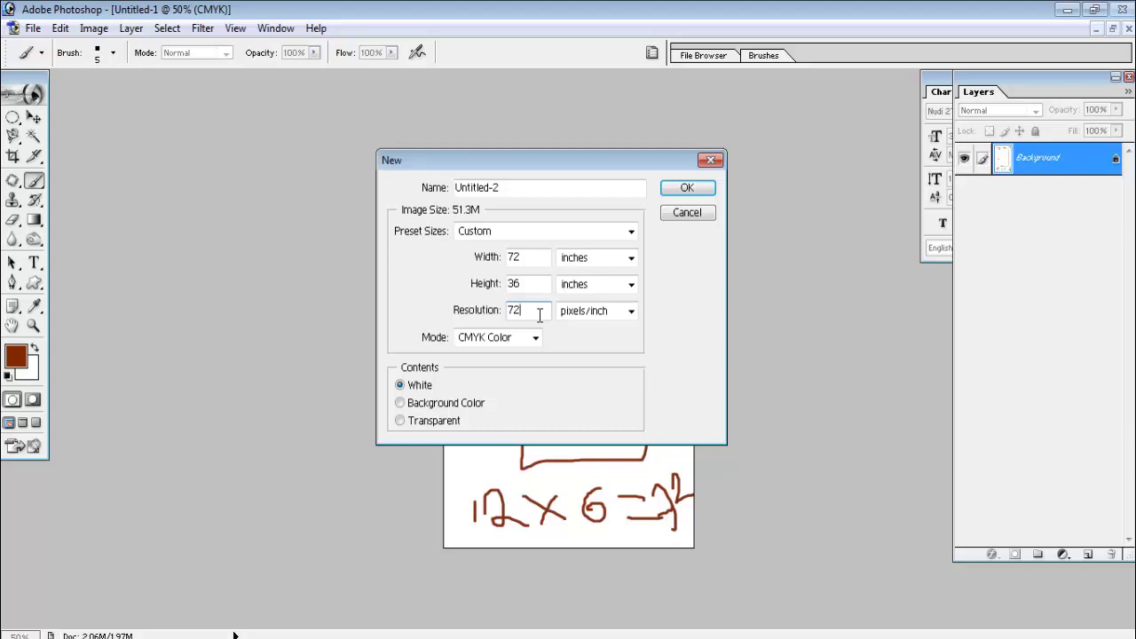
left_click(498, 343)
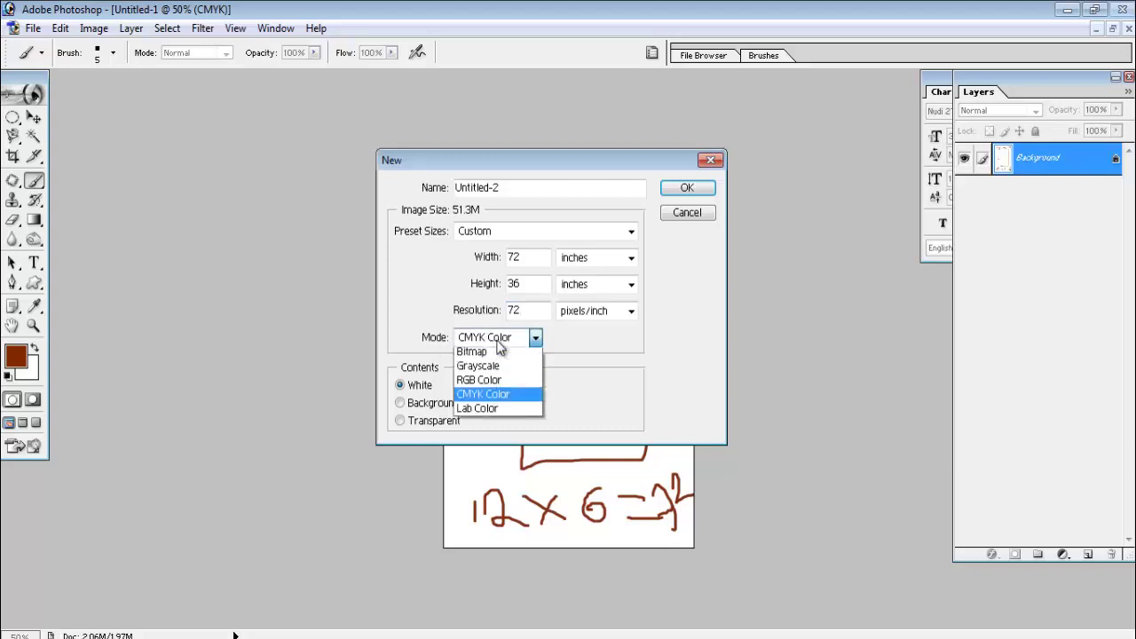
left_click(497, 380)
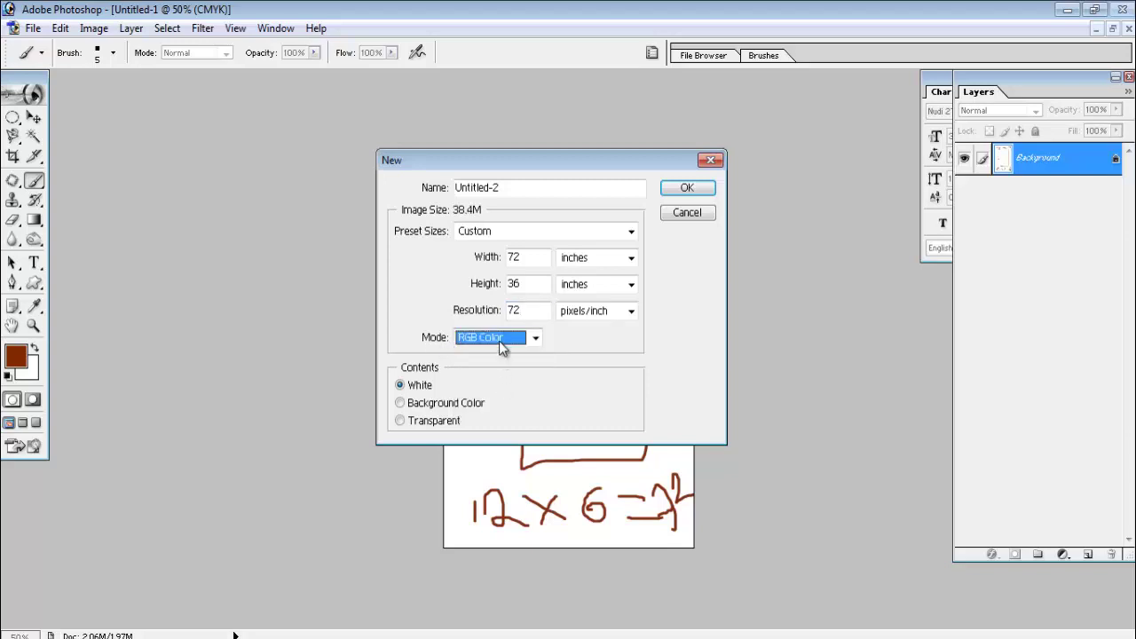
left_click(499, 341)
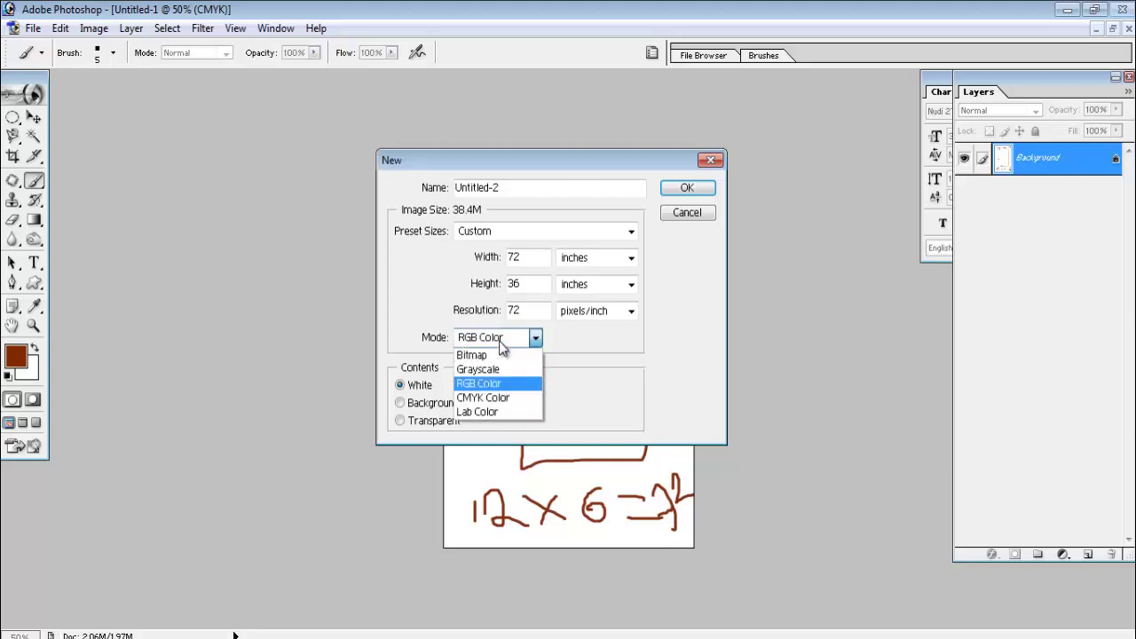
left_click(501, 399)
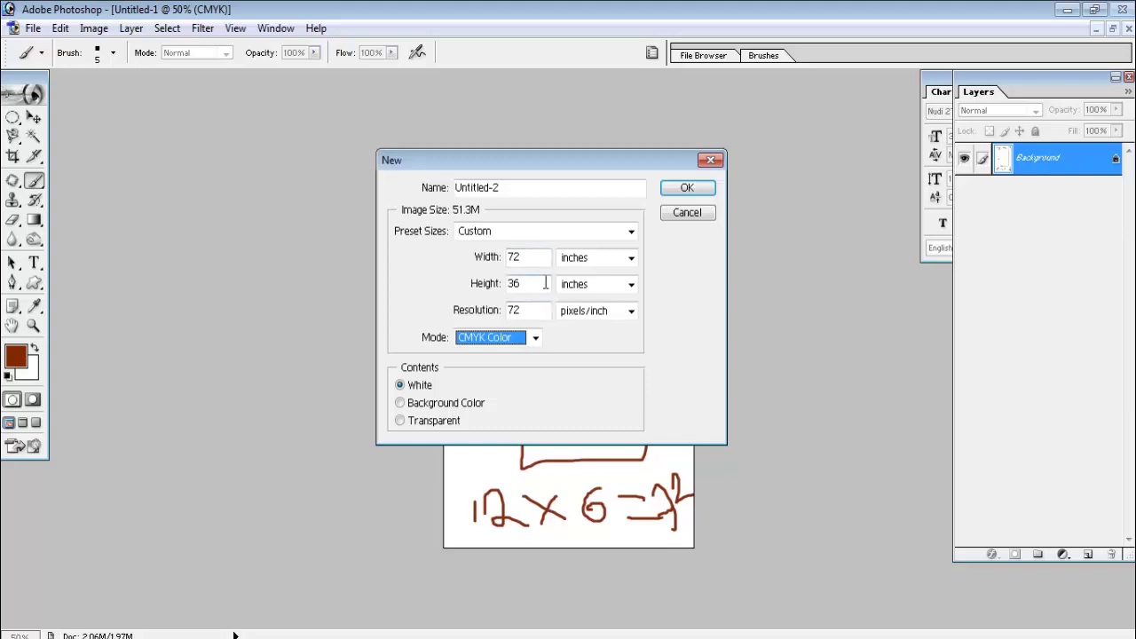
left_click(685, 188)
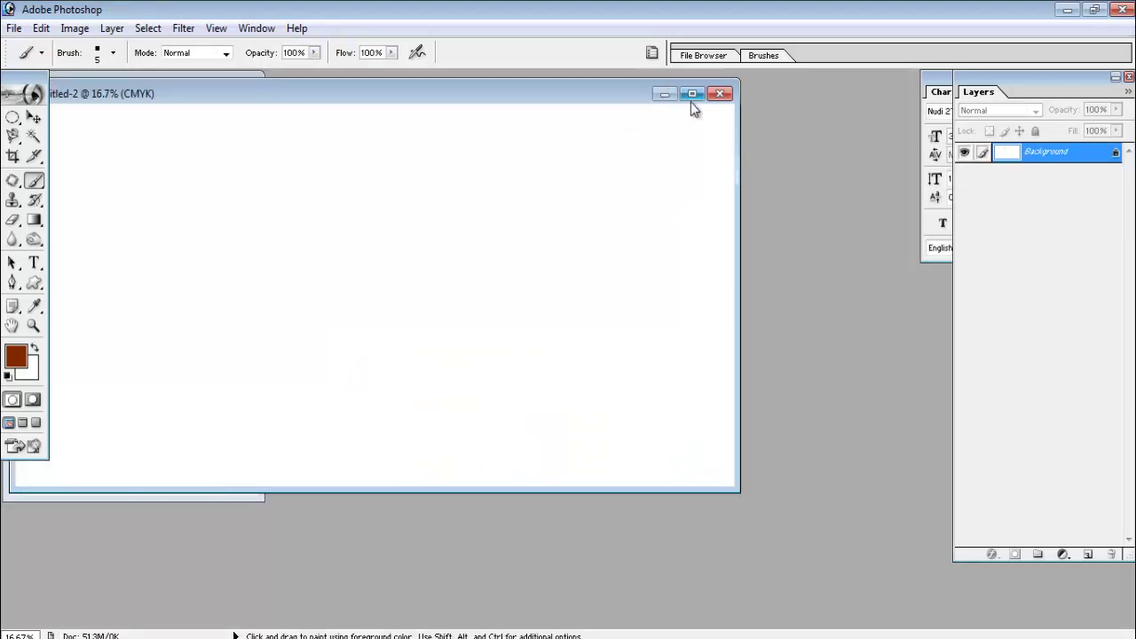
Step: Maximize Untitled-2 and brush-sketch the layout lines, including a vertical line marked 3
left_click(692, 93)
left_click_drag(312, 211, 853, 263)
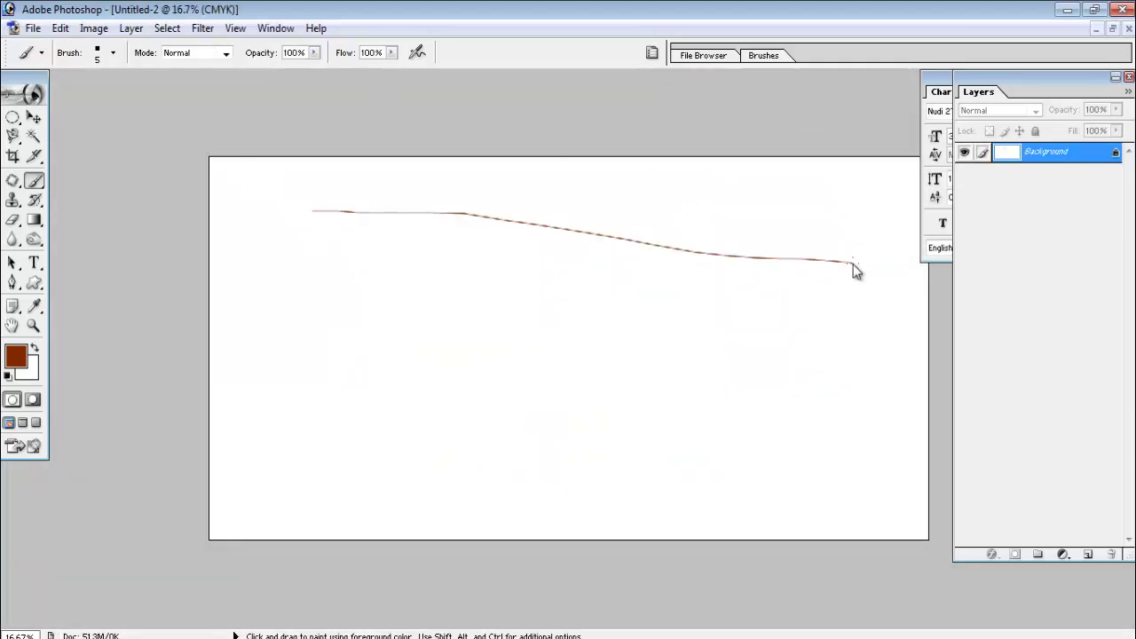
left_click_drag(306, 231, 772, 237)
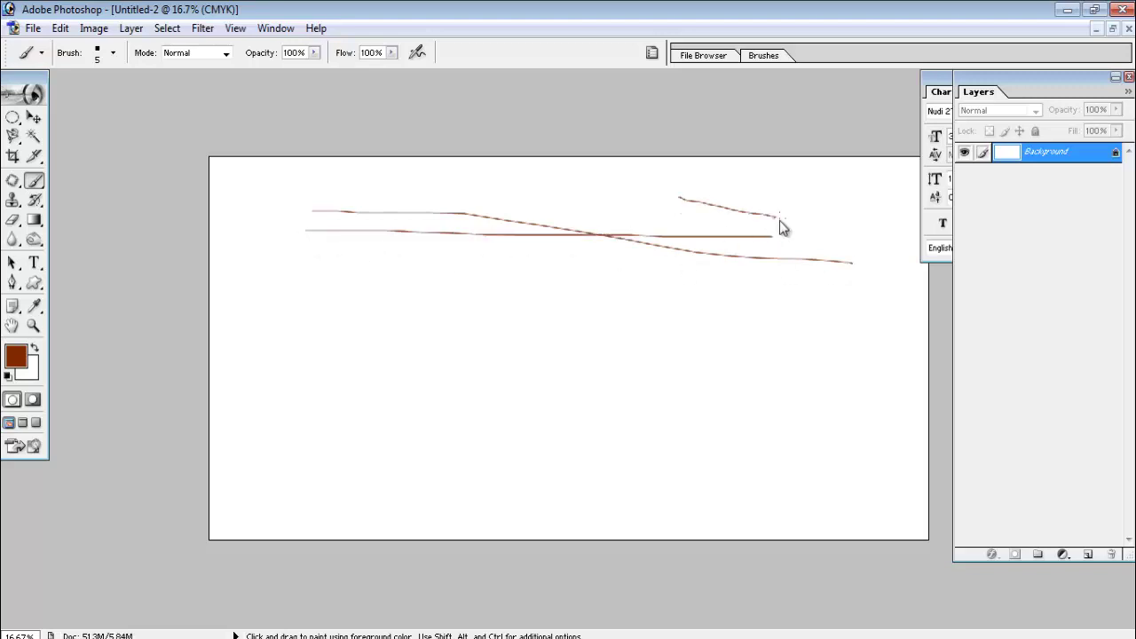
left_click_drag(679, 197, 746, 250)
left_click_drag(609, 201, 596, 221)
mouse_move(292, 259)
left_mouse_down()
mouse_move(271, 459)
mouse_move(227, 483)
left_mouse_up()
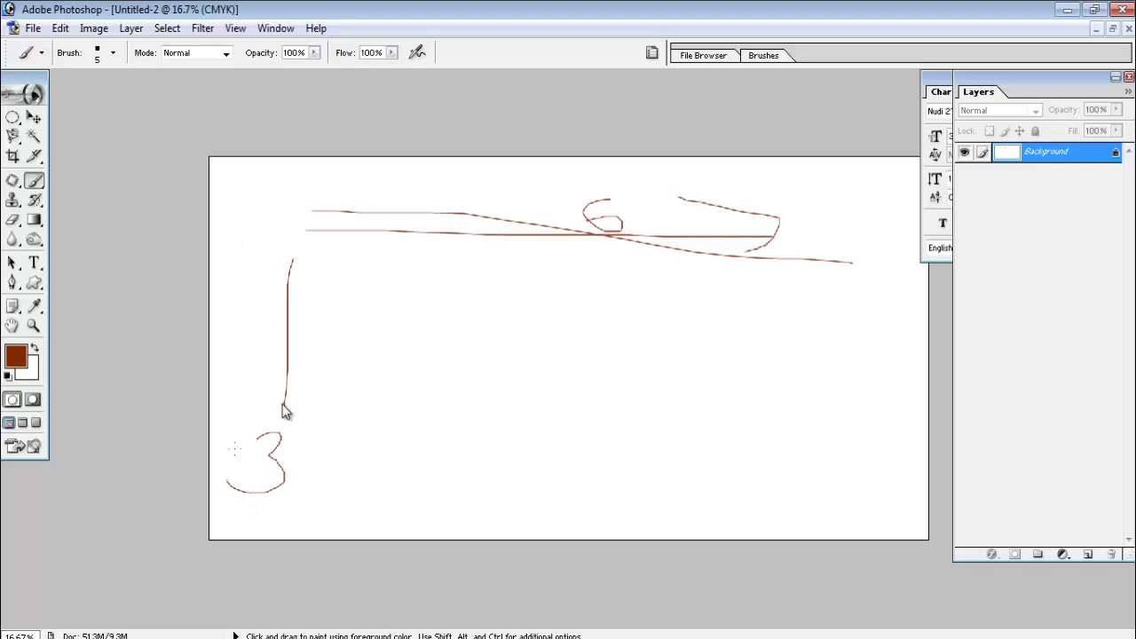
left_click_drag(522, 199, 763, 201)
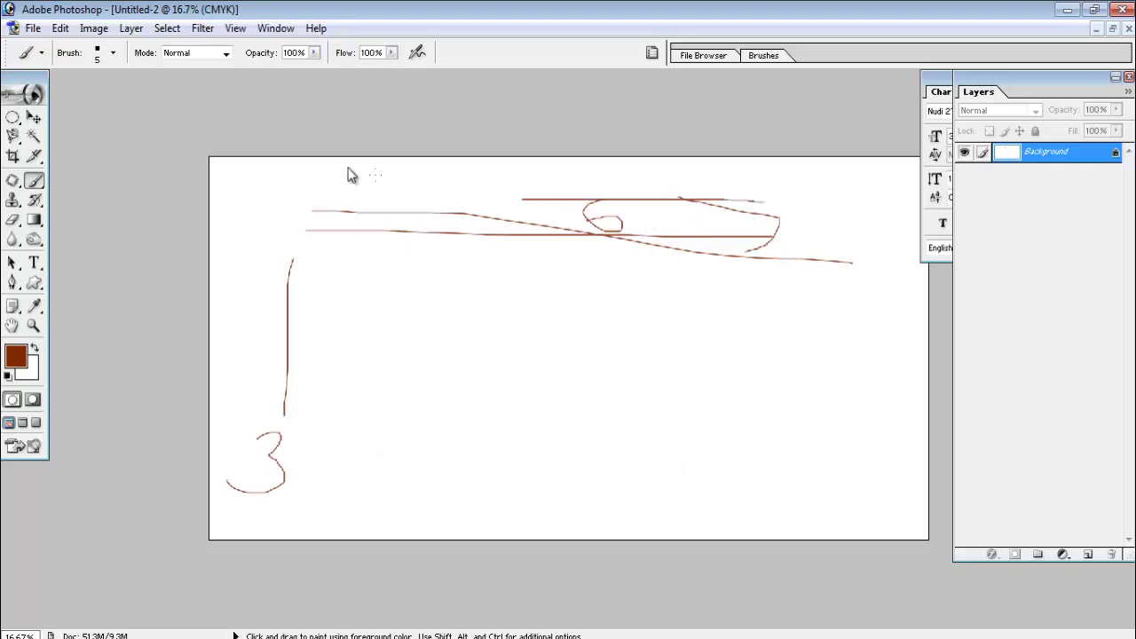
Step: Show rulers, close the Character palette, and move the toolbox away from the edge
left_click(235, 32)
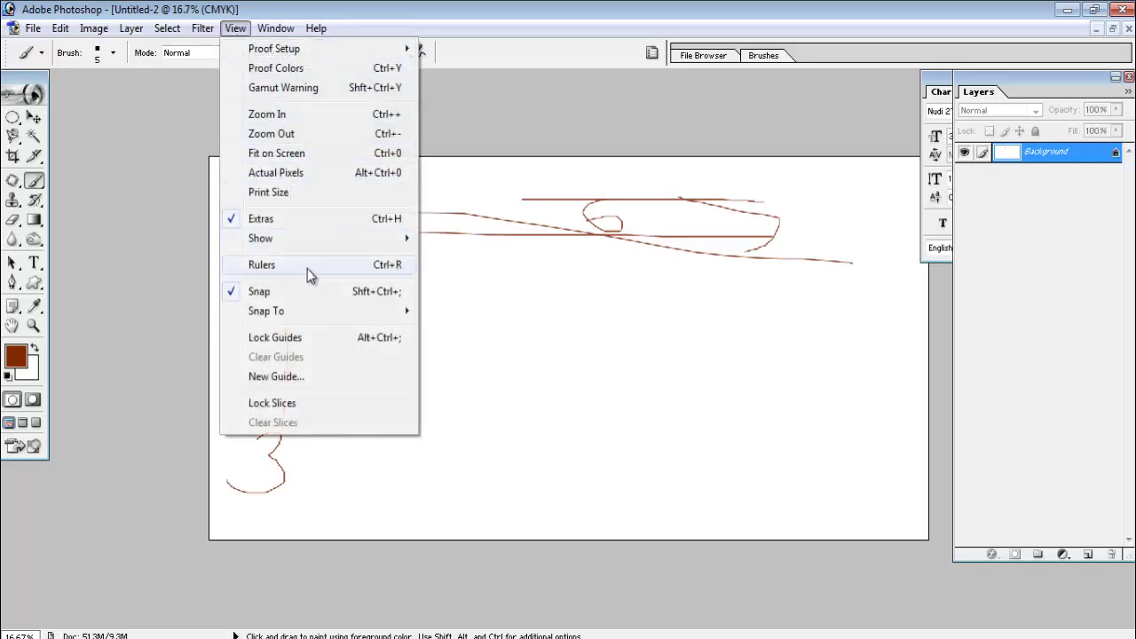
left_click(262, 264)
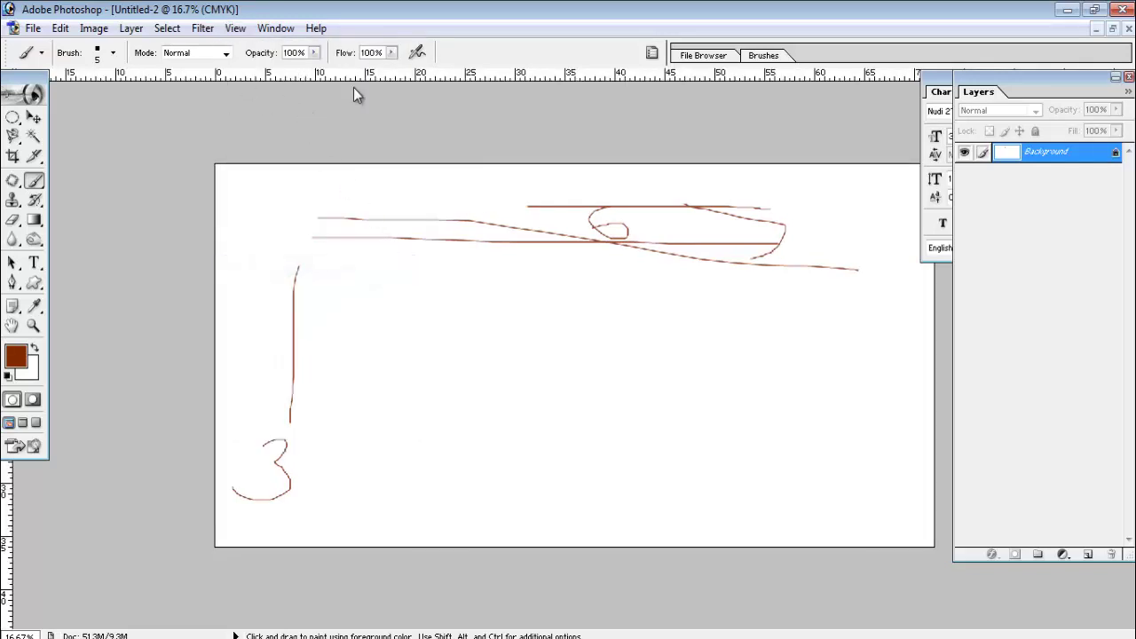
left_click_drag(941, 91, 995, 89)
left_click(1127, 81)
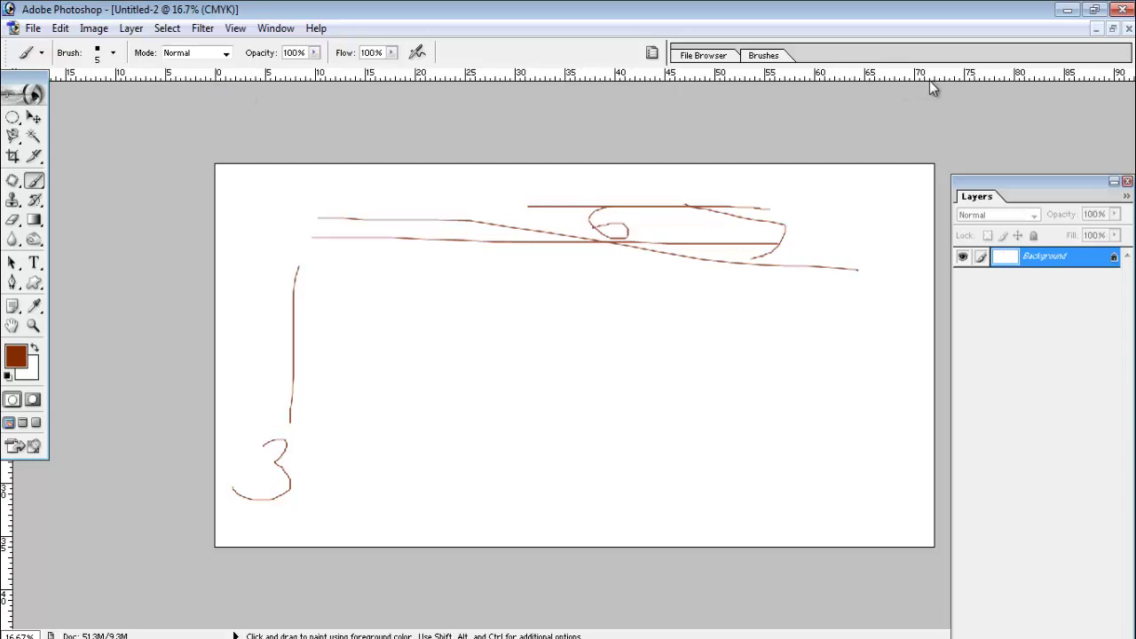
left_click_drag(30, 92, 451, 199)
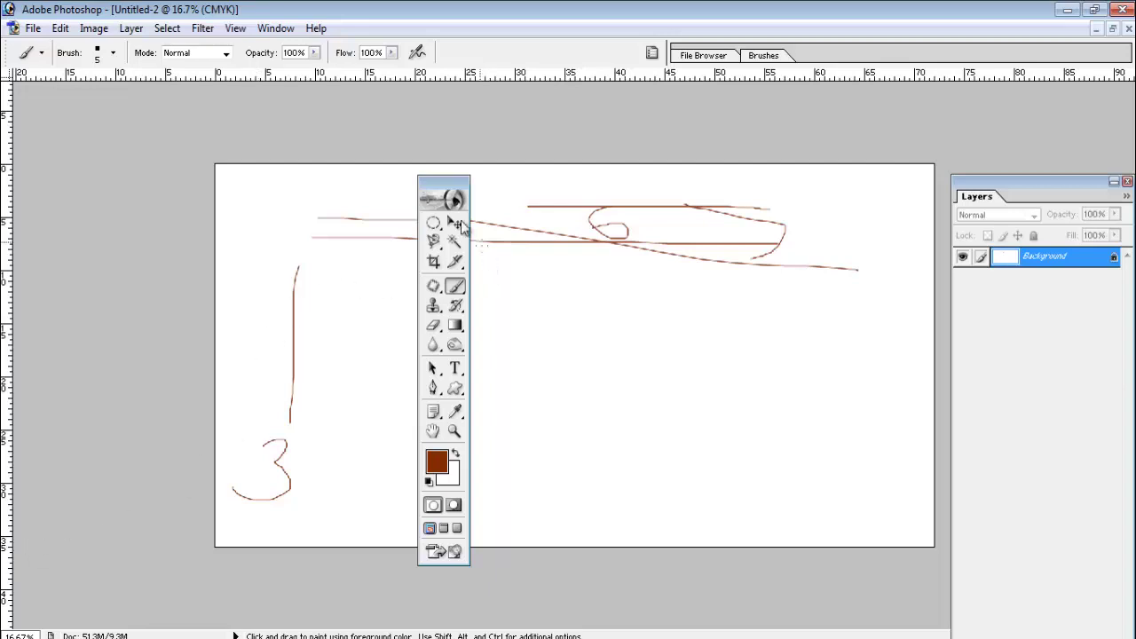
Step: Return the toolbox to the left, raise the Layers panel, and undo then redo a stroke
mouse_move(449, 189)
left_mouse_down()
mouse_move(116, 183)
mouse_move(41, 88)
left_mouse_up()
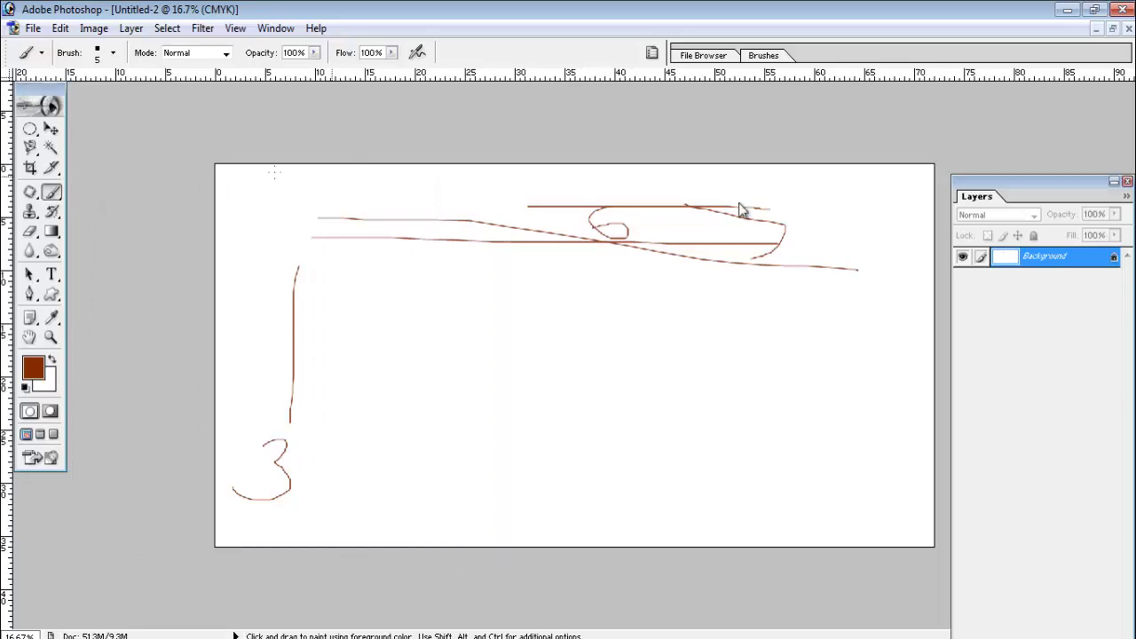
left_click_drag(1039, 187, 1036, 107)
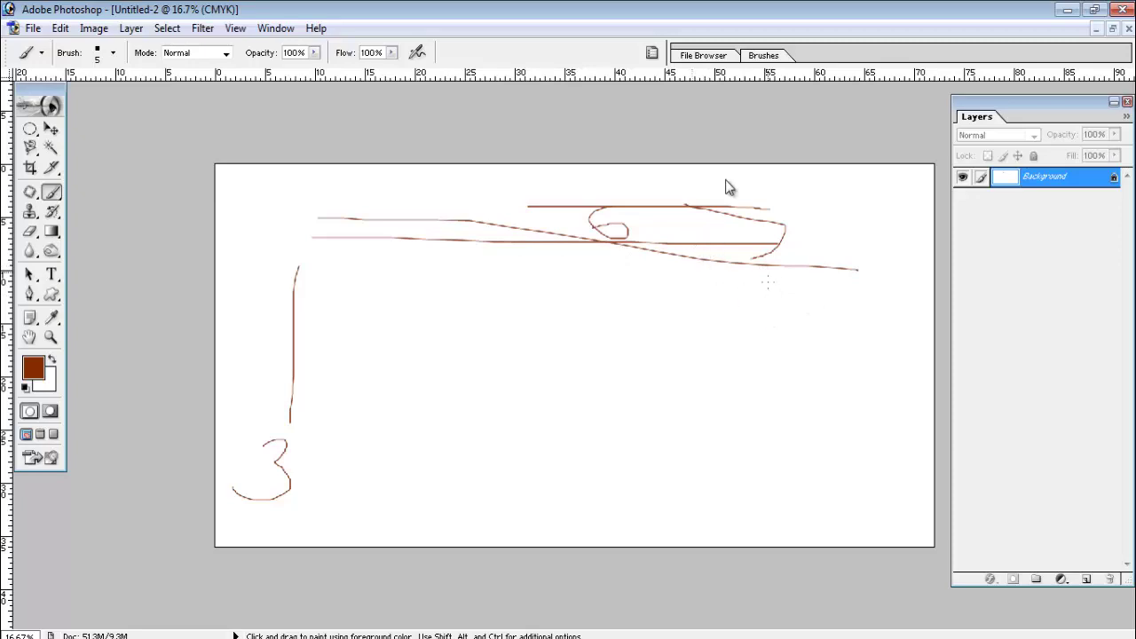
left_click(60, 28)
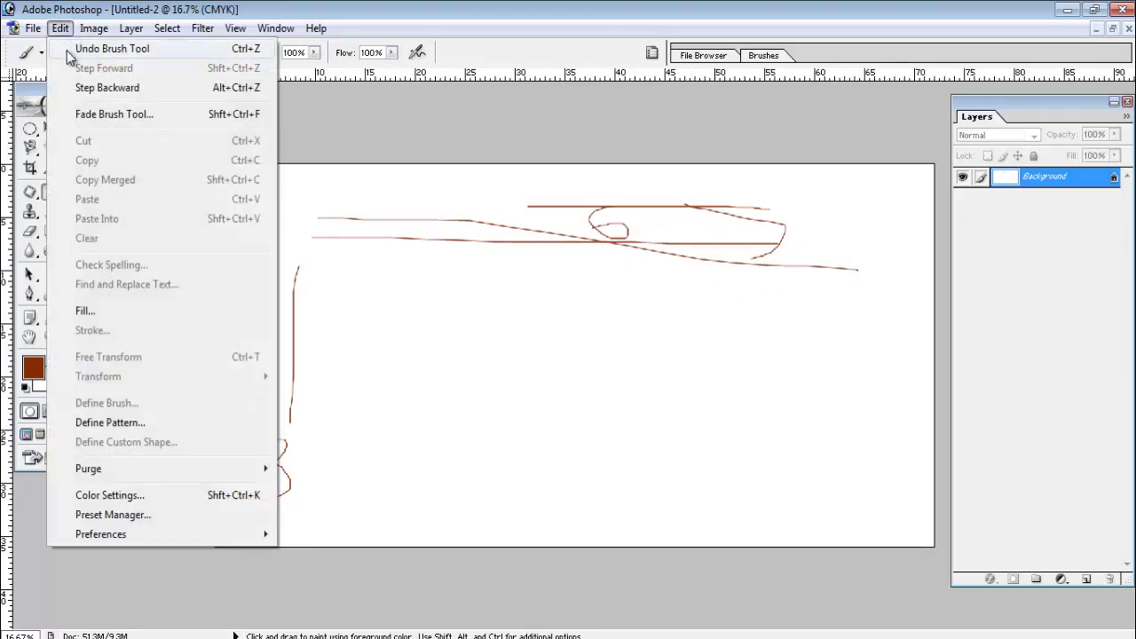
left_click(69, 49)
left_click(60, 27)
left_click(69, 48)
Step: Step backward through history to clear every sketch stroke, then add empty Layer 1
left_click(61, 28)
left_click(69, 48)
left_click(60, 28)
left_click(86, 49)
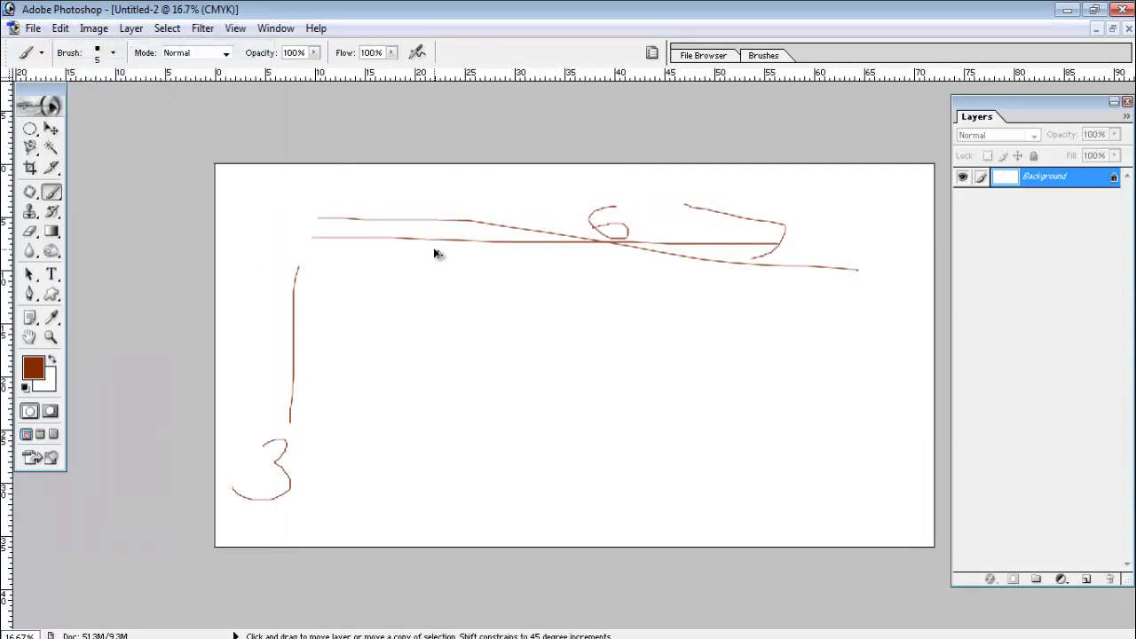
key("ctrl+alt+z")
key("ctrl+alt+z")
key("ctrl+alt+z")
key("ctrl+alt+z")
key("ctrl+alt+z")
key("ctrl+alt+z")
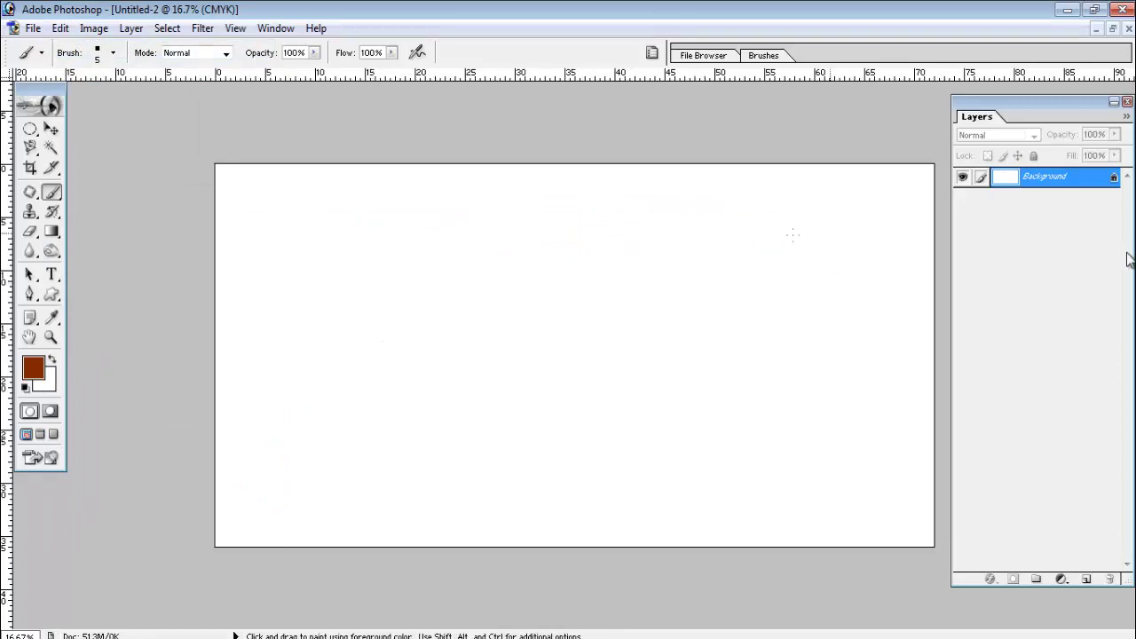
left_click(1086, 580)
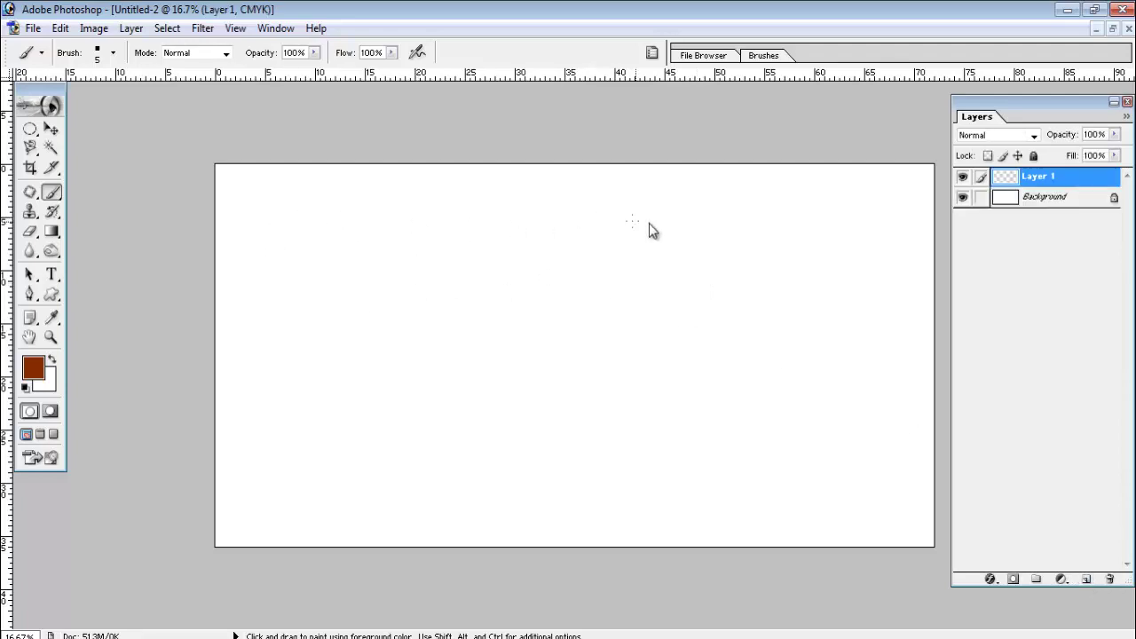
Step: With the Move tool selected, open the Transparent_Blue_Curtain_PNG_Clipart image
left_click(50, 129)
left_click_drag(53, 105, 40, 111)
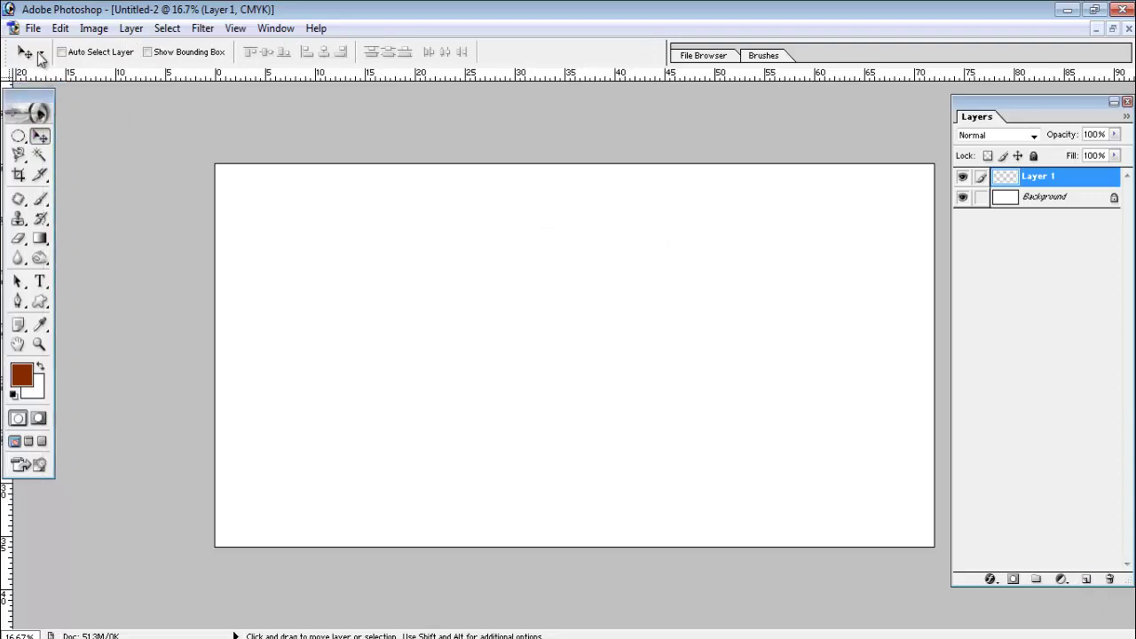
left_click(33, 29)
left_click(53, 67)
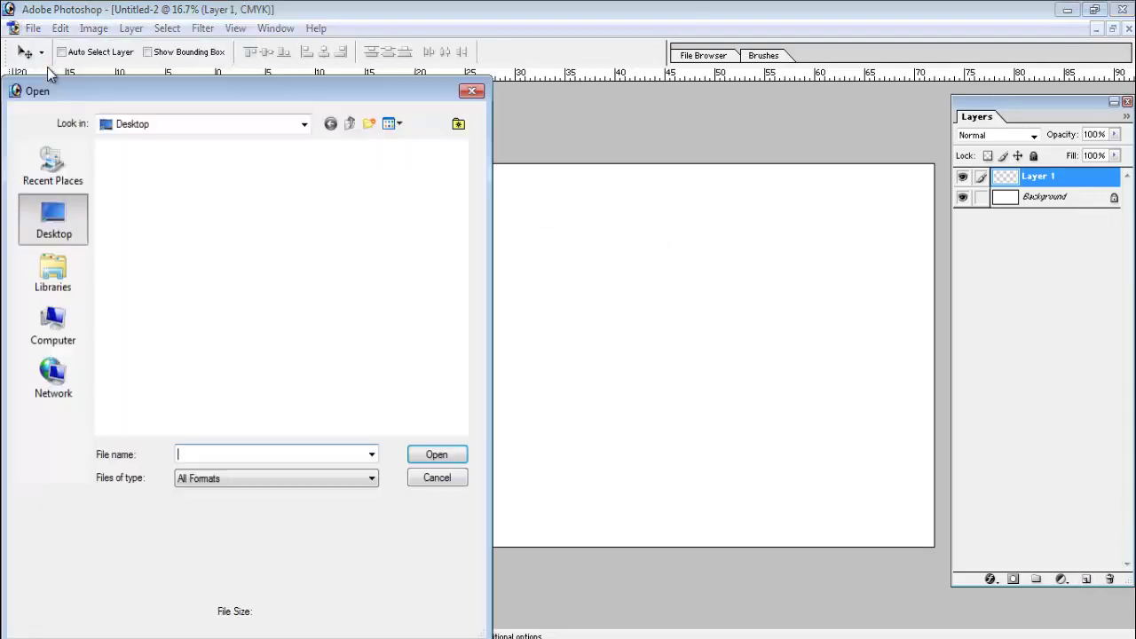
left_click_drag(464, 206, 459, 408)
left_click(382, 219)
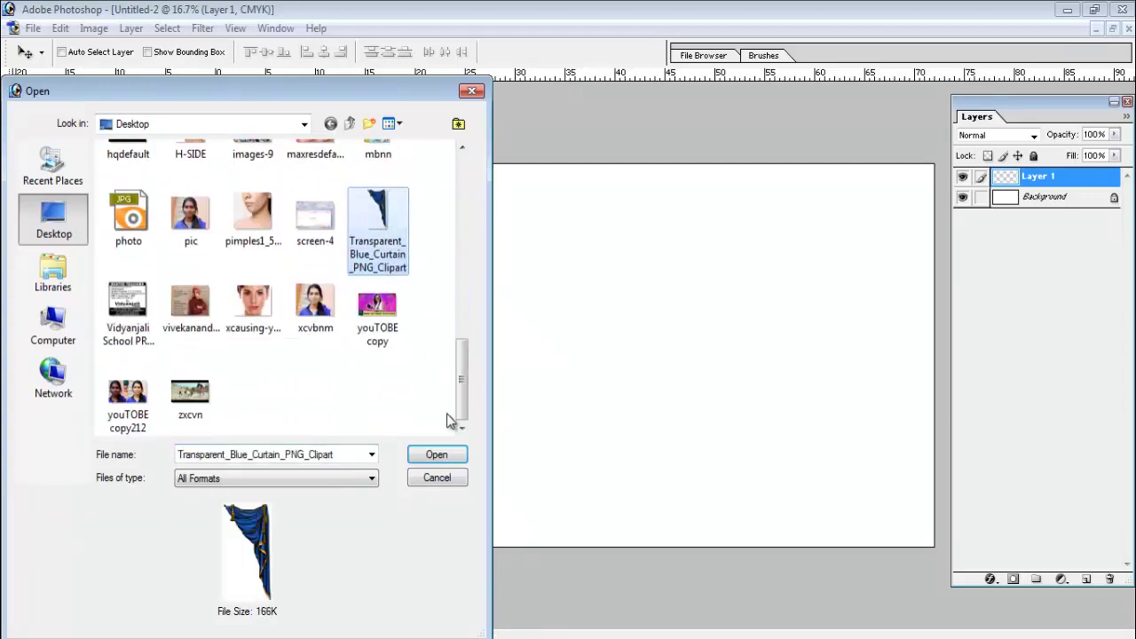
left_click(452, 458)
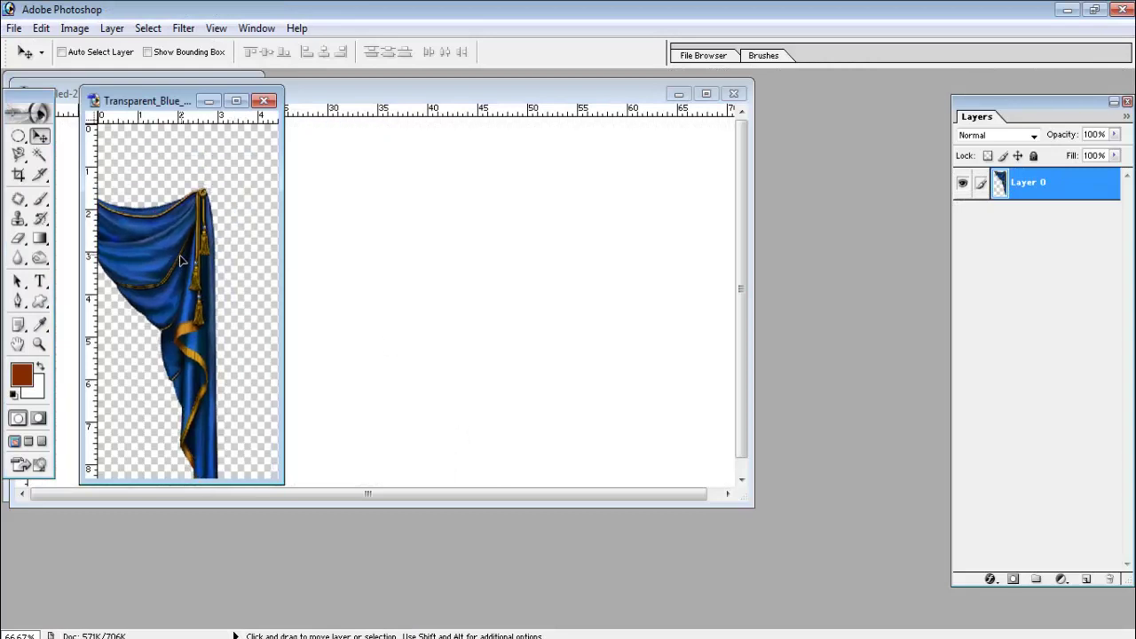
Step: Drag the curtain into the top-right corner, scale it to full canvas height, and duplicate it
mouse_move(243, 211)
left_mouse_down()
mouse_move(520, 259)
mouse_move(723, 150)
left_mouse_up()
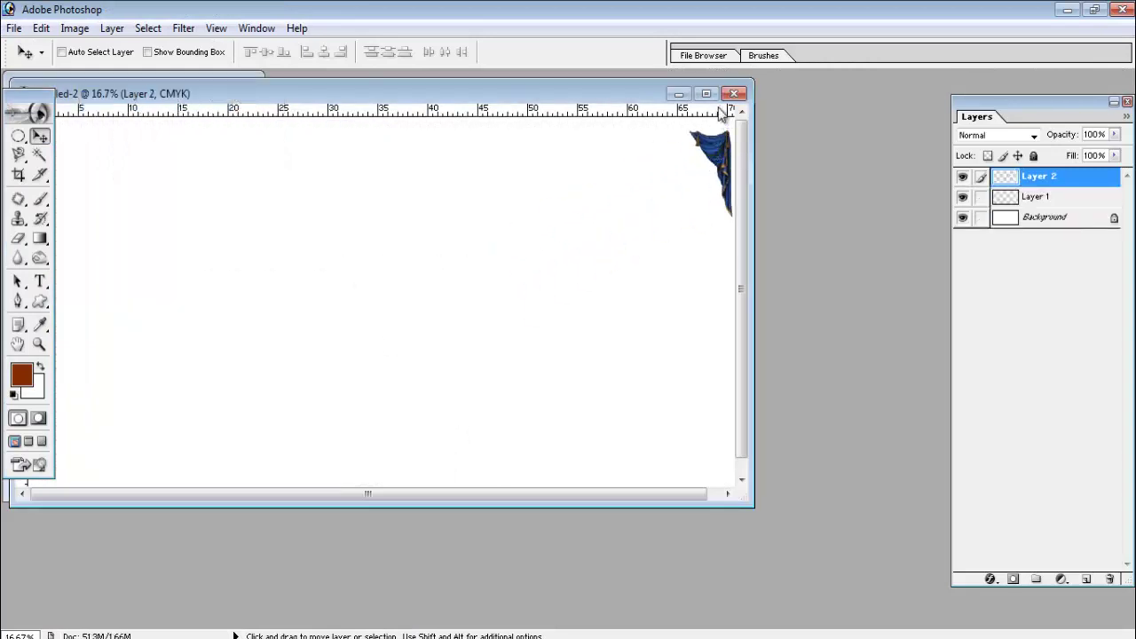
left_click(706, 93)
left_click_drag(900, 211, 914, 193)
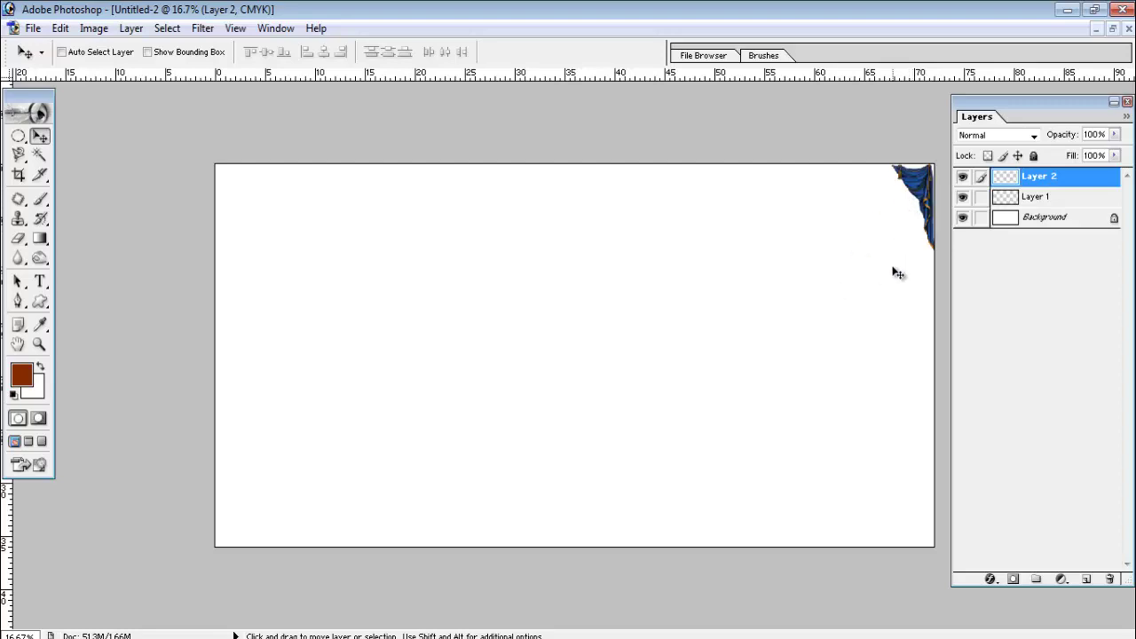
key("ctrl+t")
mouse_move(894, 254)
left_mouse_down()
mouse_move(765, 382)
mouse_move(698, 524)
left_mouse_up()
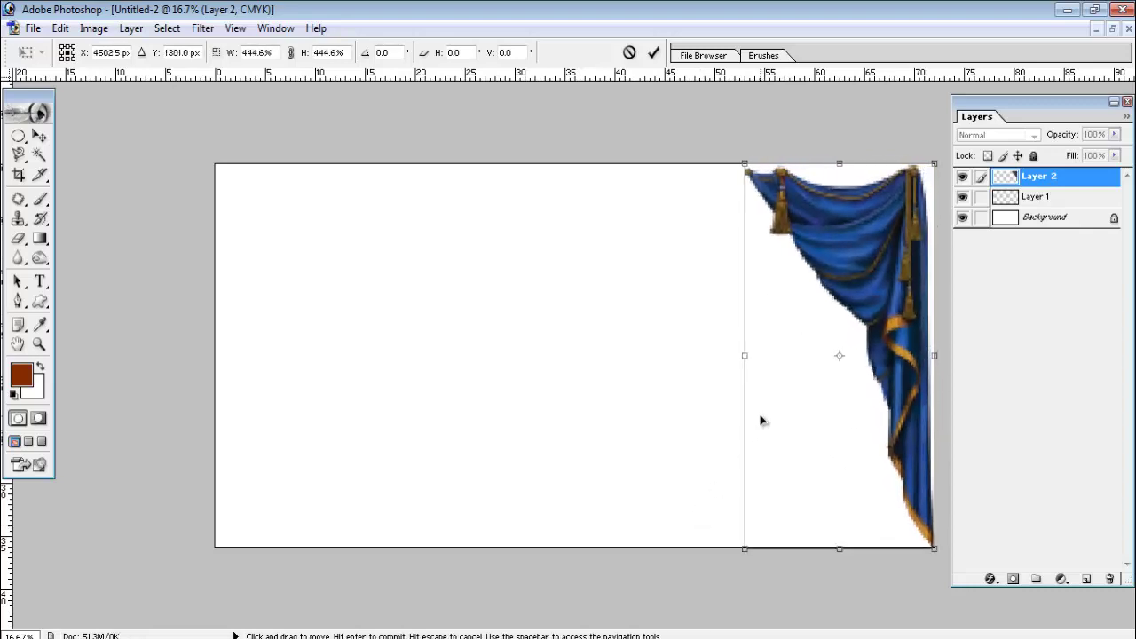
key("Return")
mouse_move(872, 284)
left_mouse_down()
mouse_move(884, 281)
mouse_move(870, 284)
left_mouse_up()
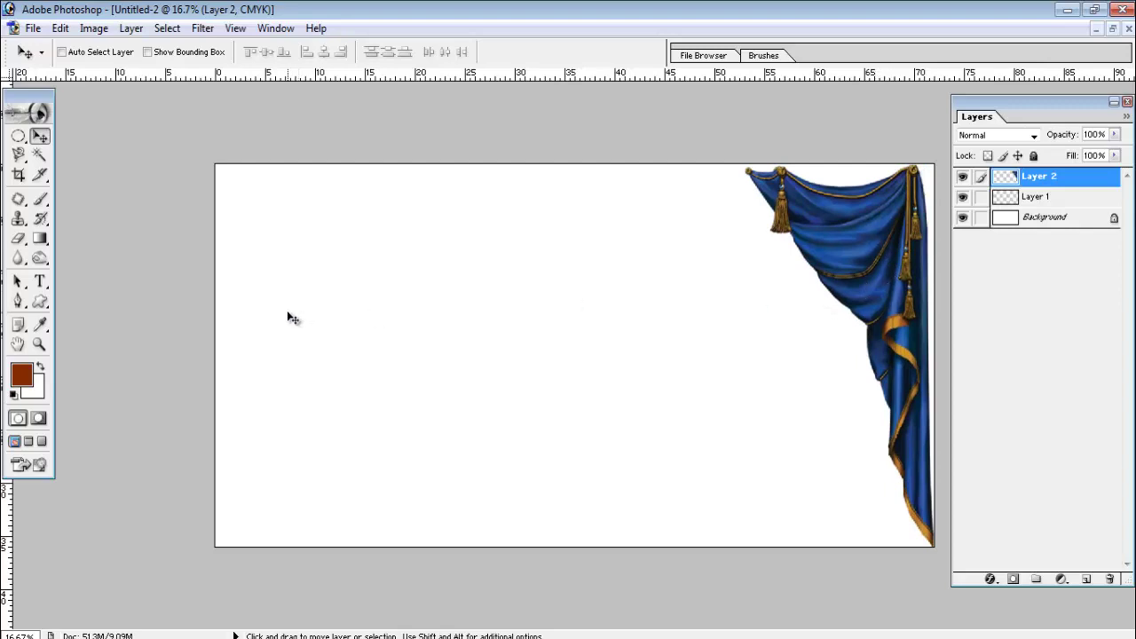
key("ctrl+j")
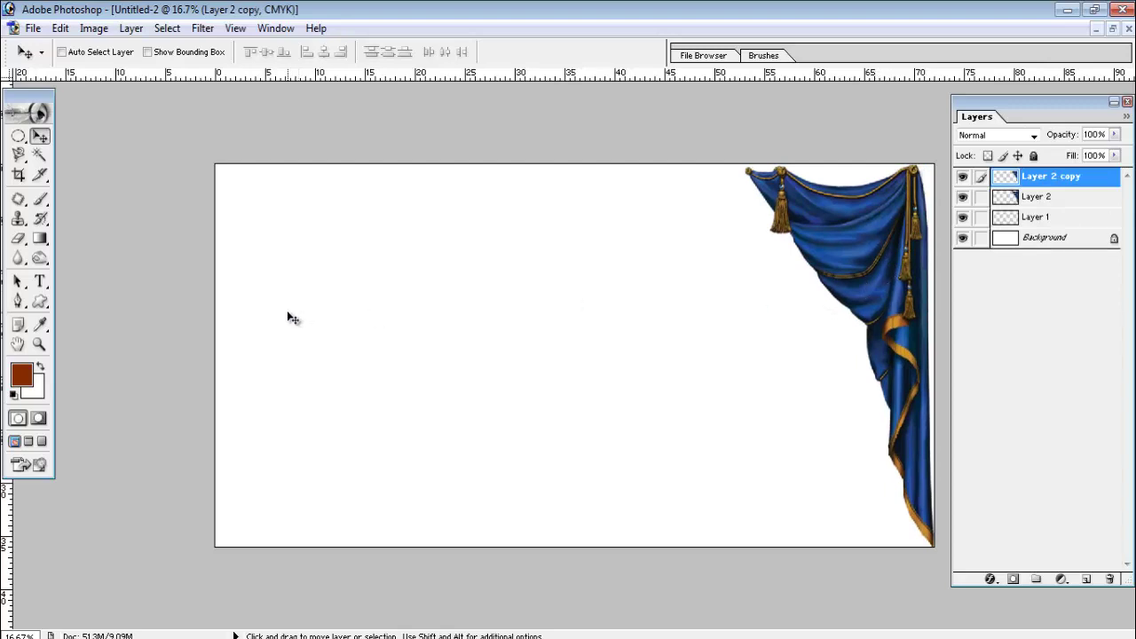
Step: Move Layer 2 copy left, flip it horizontally, and fit it into the top-left corner
left_click_drag(869, 270, 339, 270)
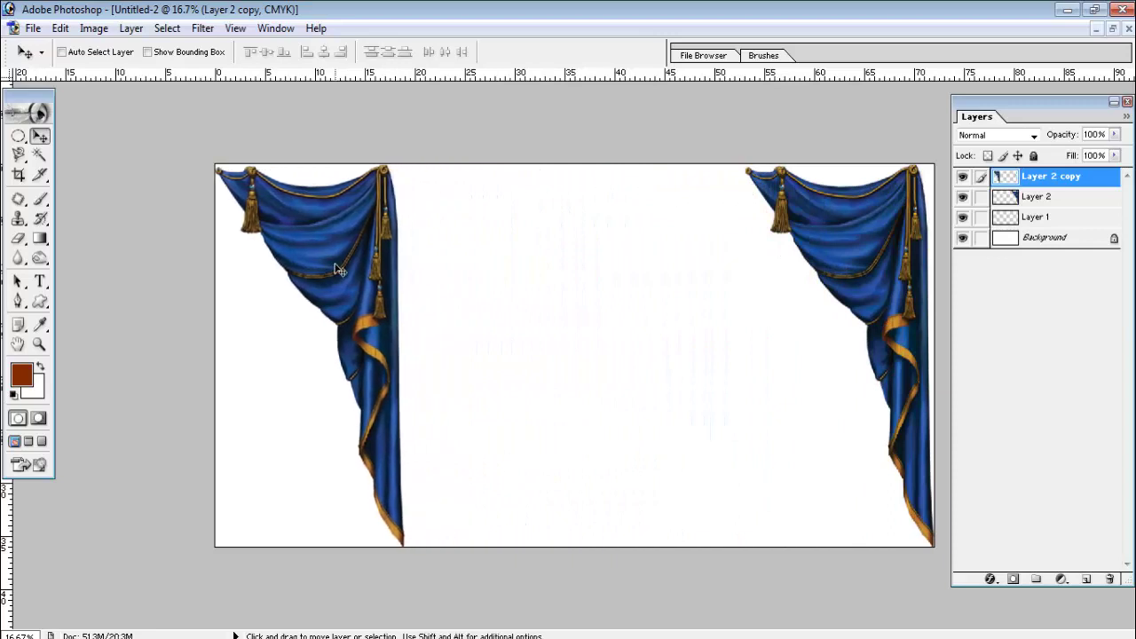
left_click(90, 32)
mouse_move(134, 206)
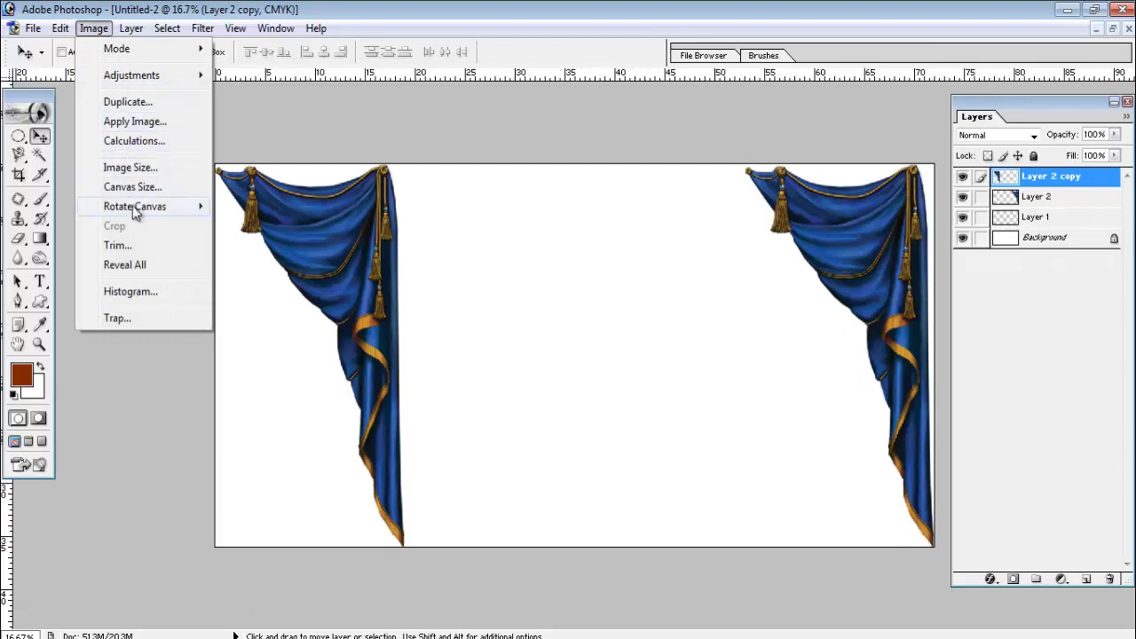
left_click(270, 227)
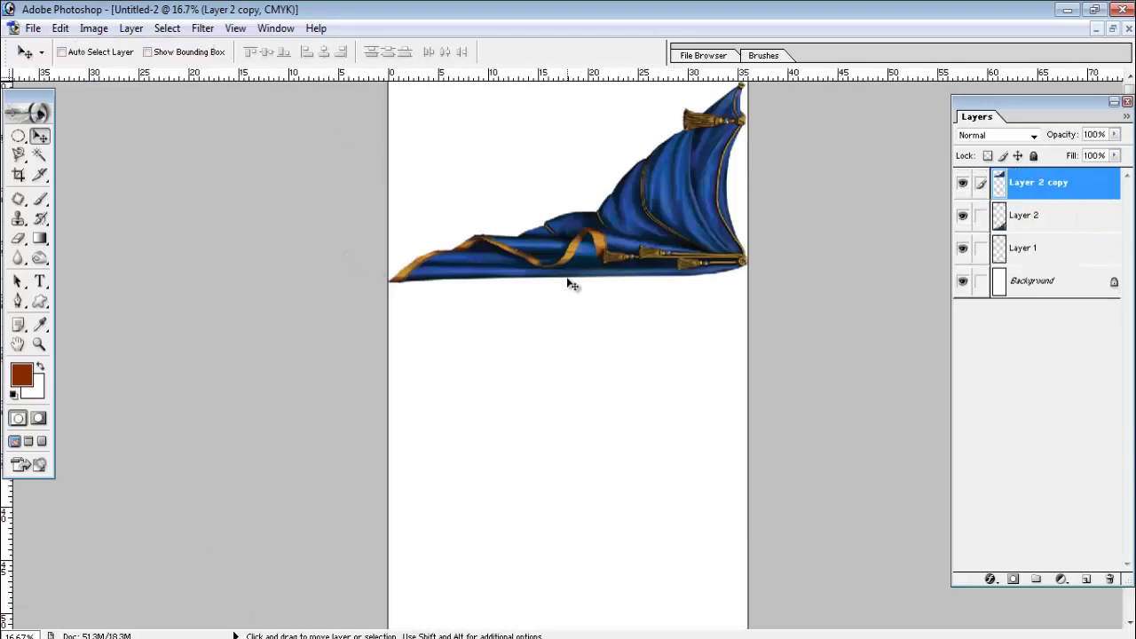
key("ctrl+z")
right_click(336, 226)
left_click(364, 234)
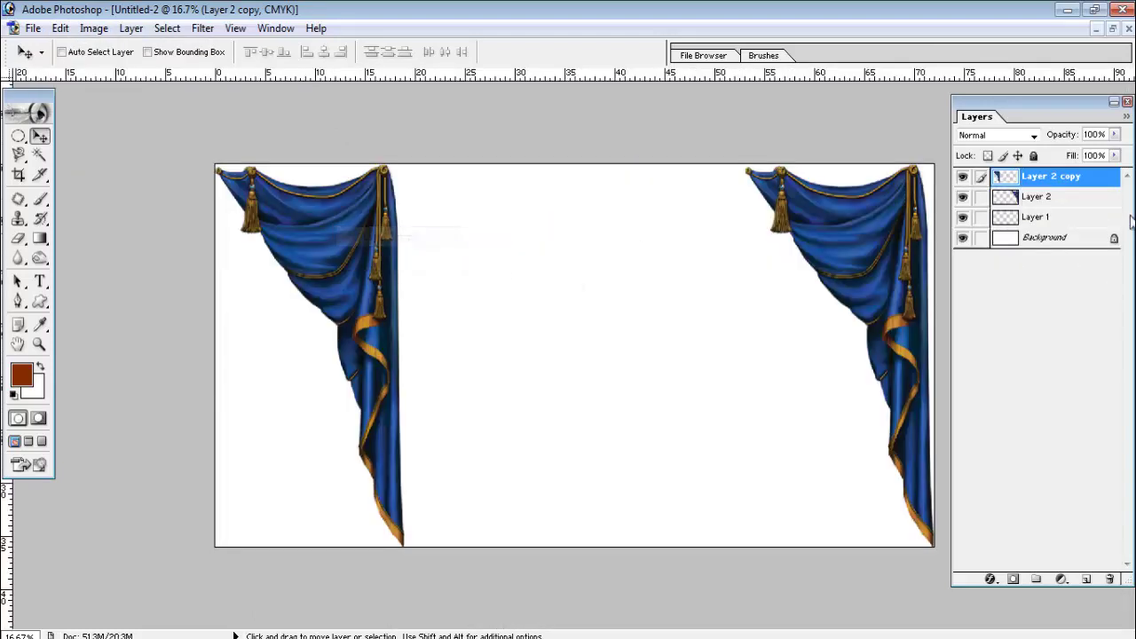
left_click(60, 28)
mouse_move(98, 376)
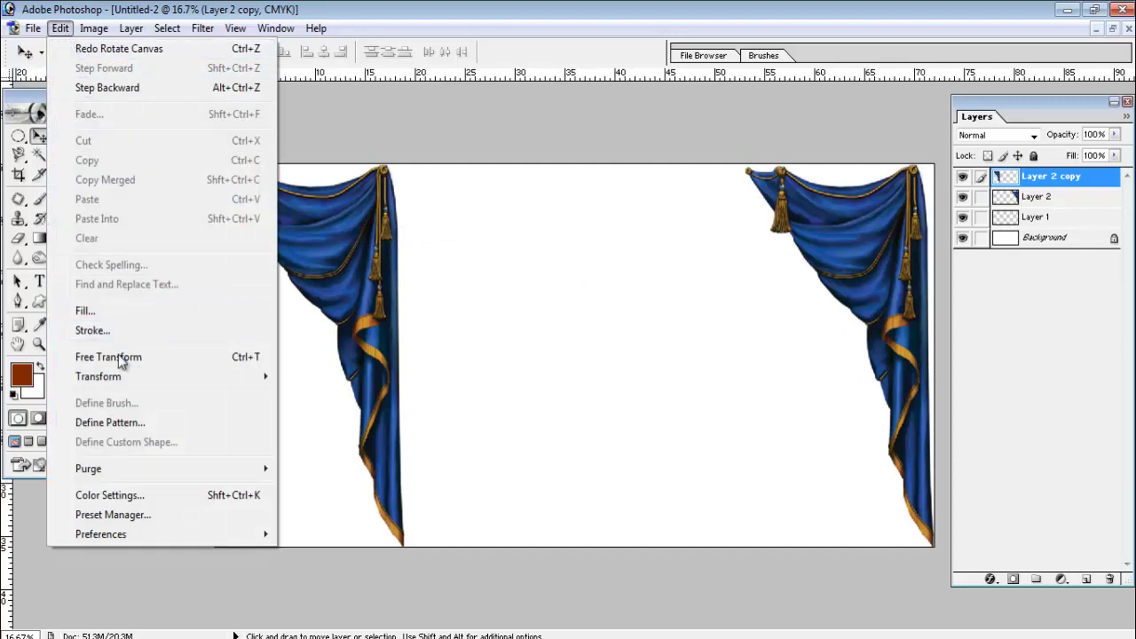
left_click(361, 575)
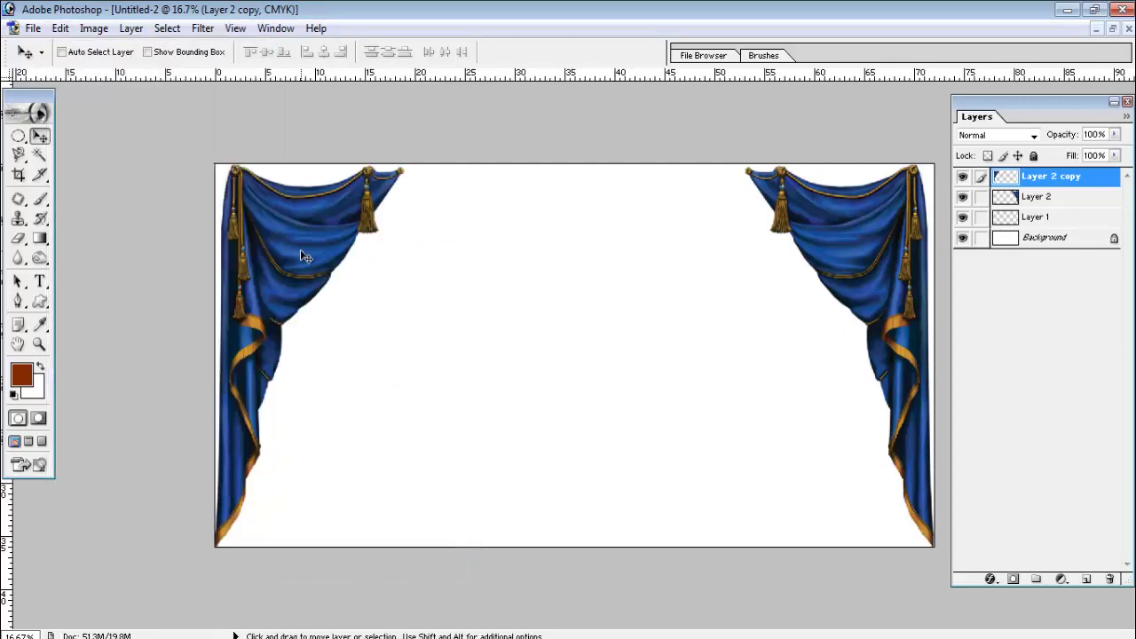
mouse_move(302, 254)
left_mouse_down()
mouse_move(312, 218)
mouse_move(290, 226)
left_mouse_up()
Step: Select Layer 2 and align the right curtain flush with the top-right corner
right_click(870, 253)
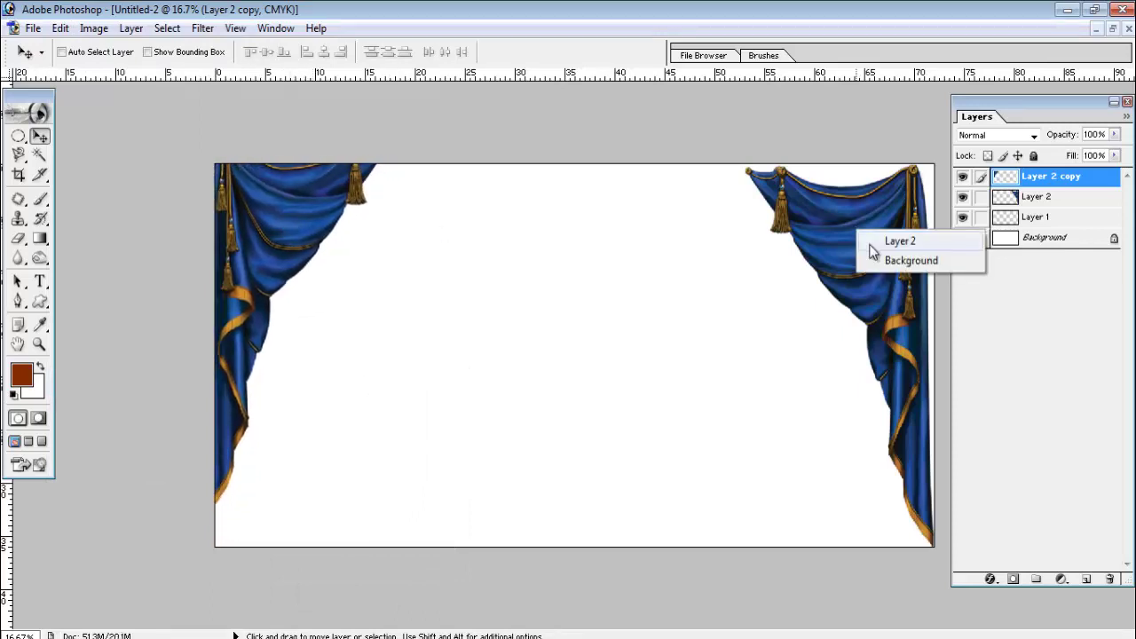
left_click(871, 247)
left_click_drag(873, 249, 876, 220)
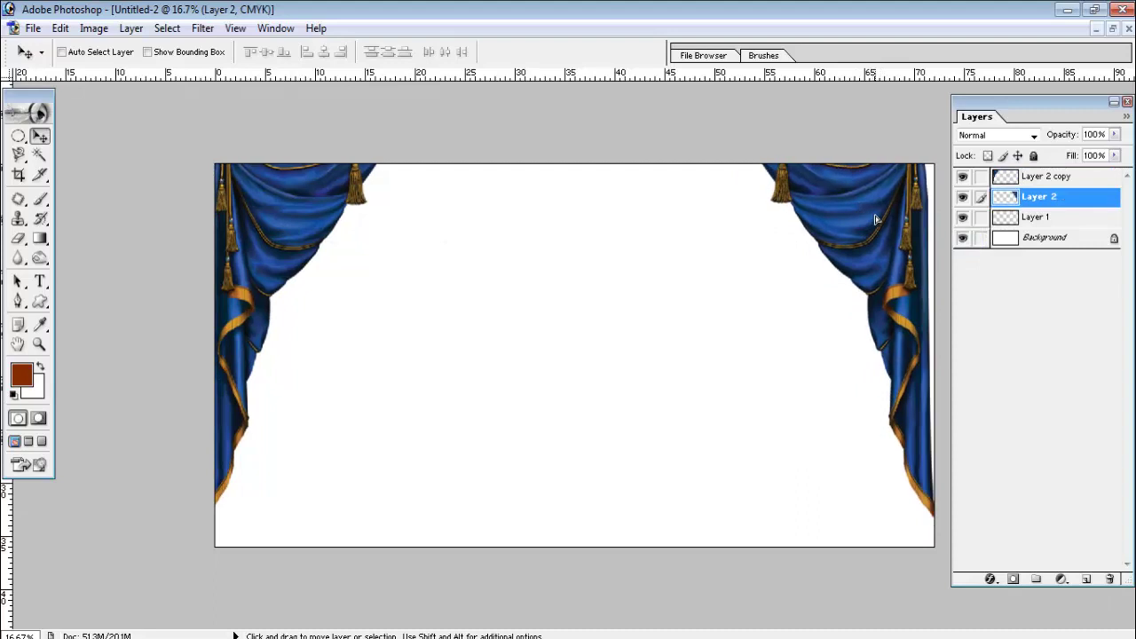
left_click_drag(875, 220, 881, 223)
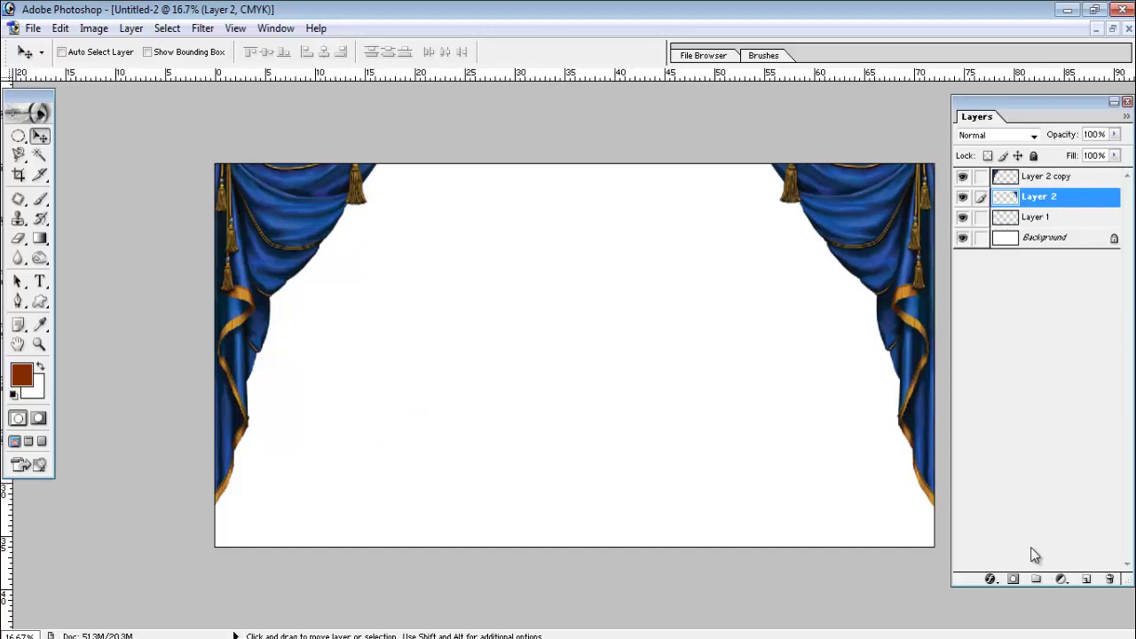
left_click(33, 29)
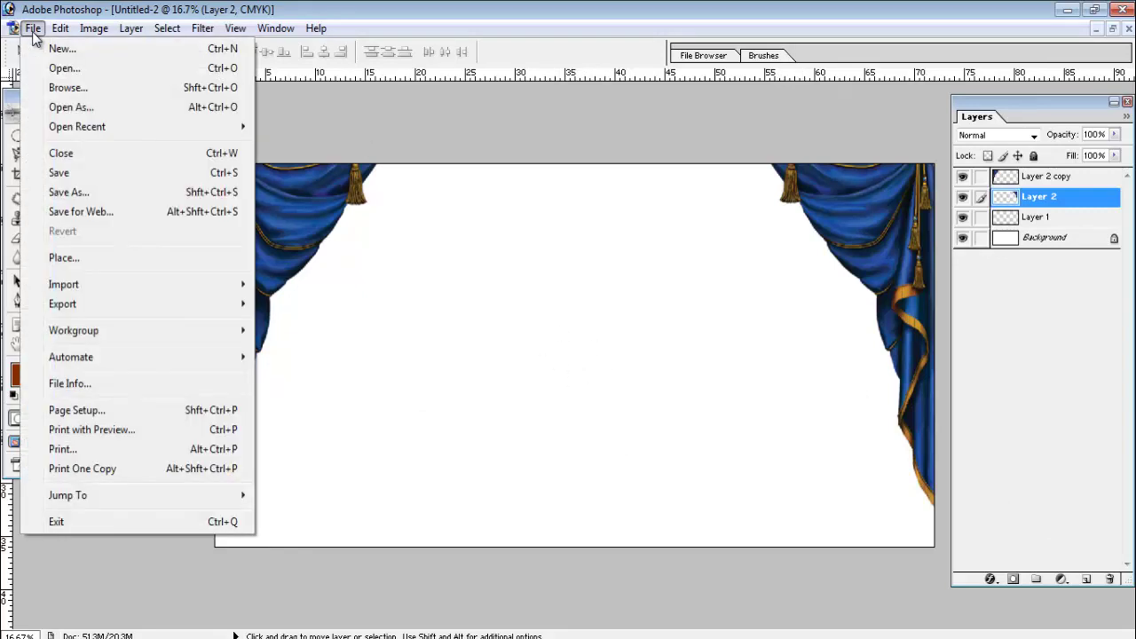
left_click(64, 68)
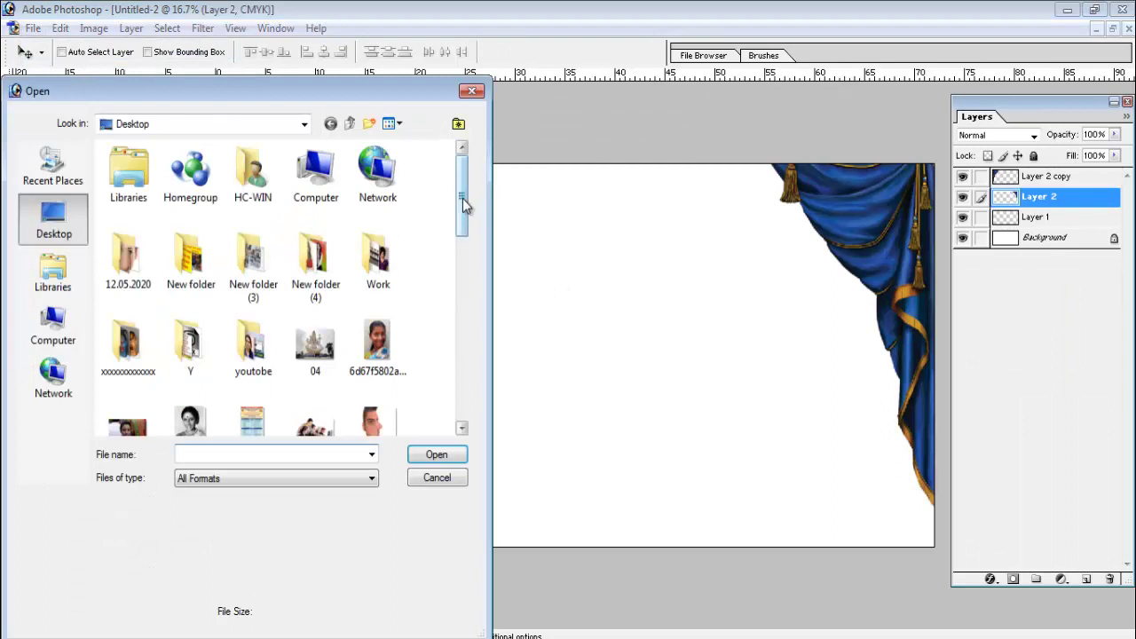
left_click_drag(462, 198, 462, 244)
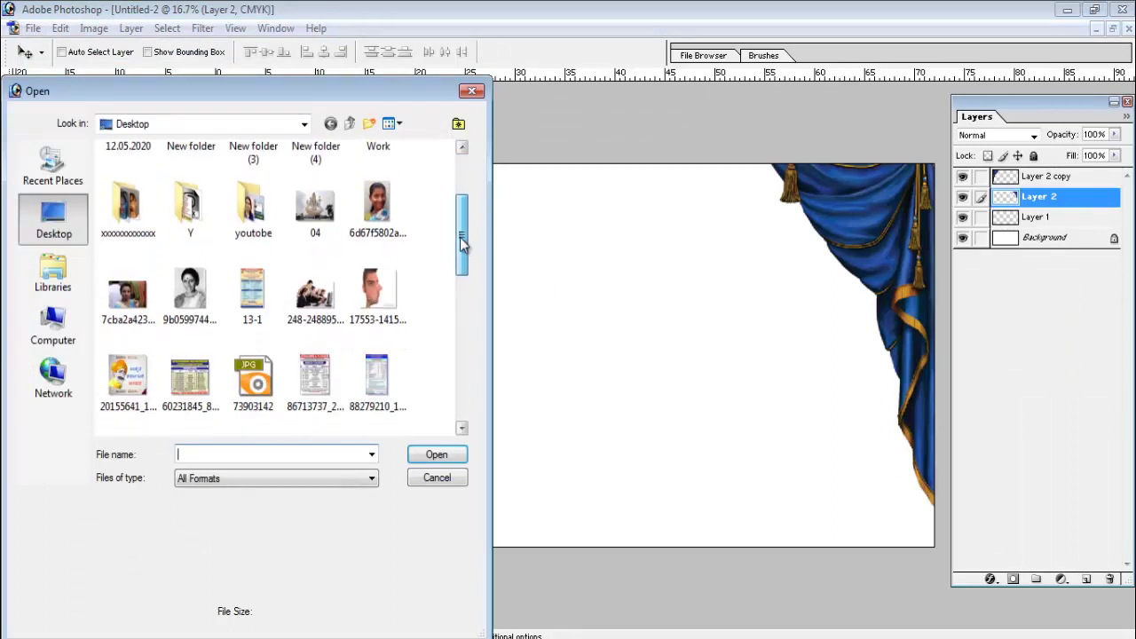
left_click_drag(372, 93, 393, 96)
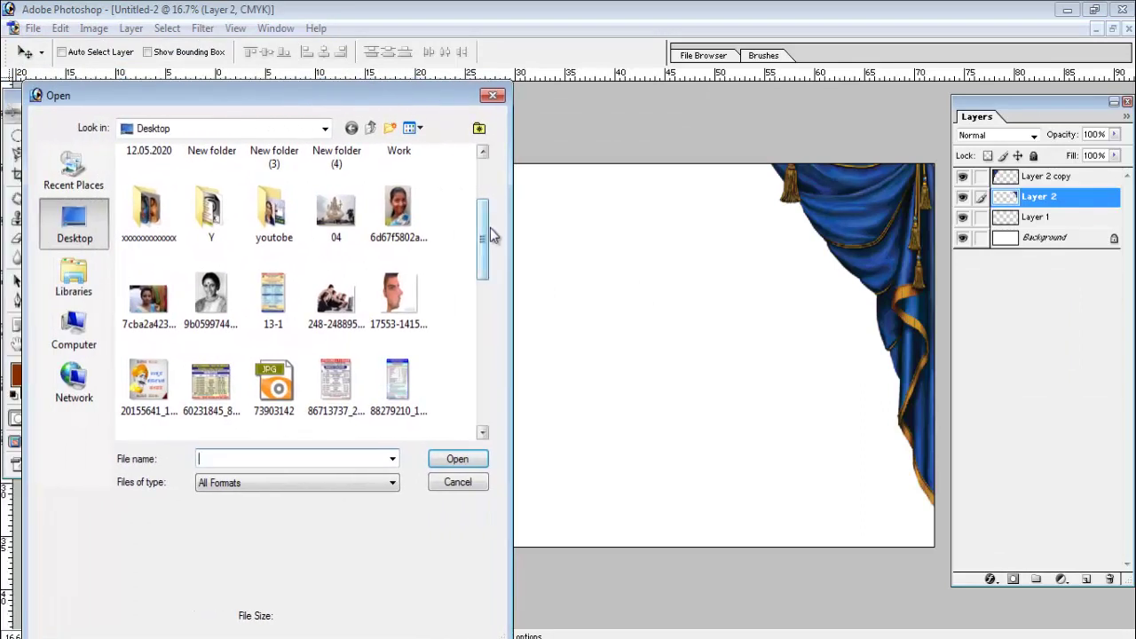
left_click_drag(483, 235, 482, 389)
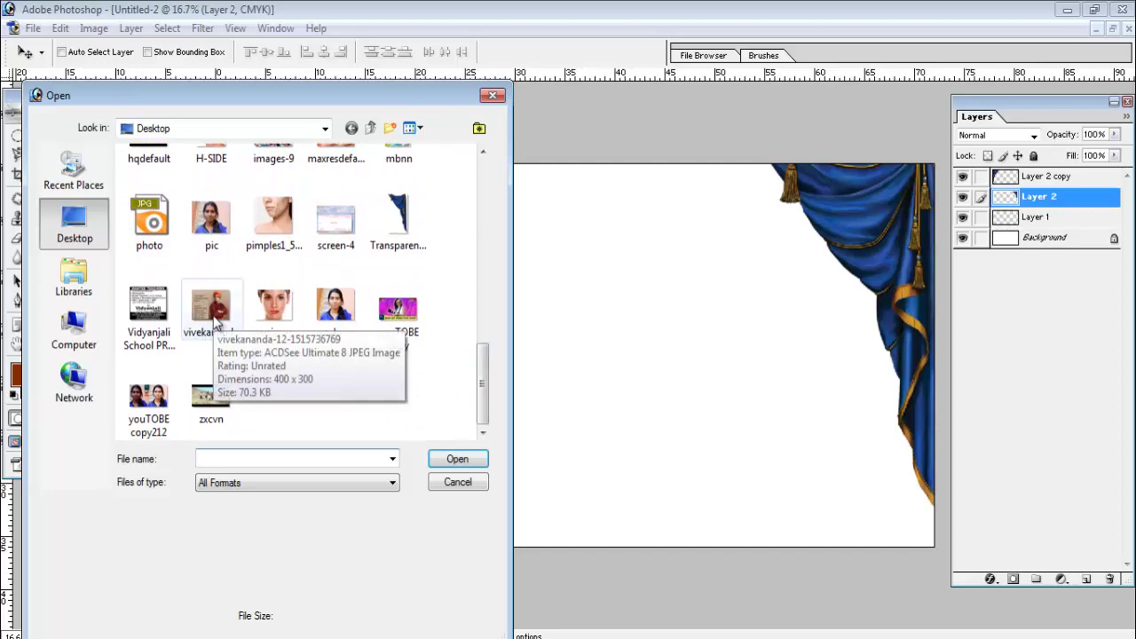
left_click(213, 307)
left_click(457, 461)
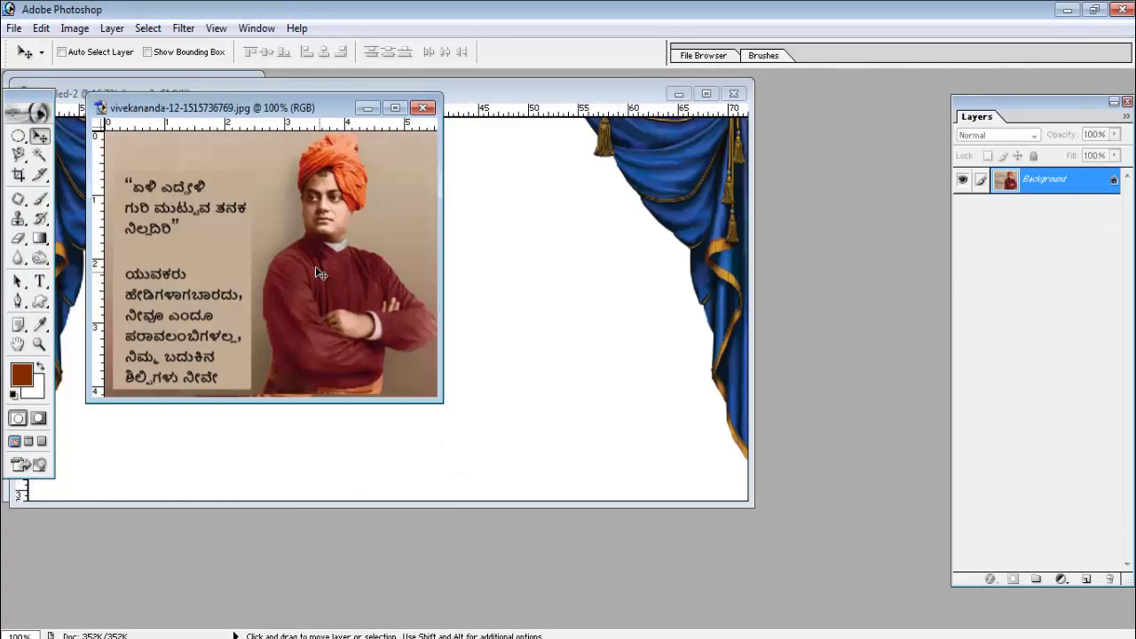
mouse_move(342, 224)
left_mouse_down()
mouse_move(552, 331)
mouse_move(286, 170)
left_mouse_up()
left_click(707, 94)
mouse_move(473, 236)
left_mouse_down()
mouse_move(408, 207)
mouse_move(957, 577)
left_mouse_up()
key("ctrl+t")
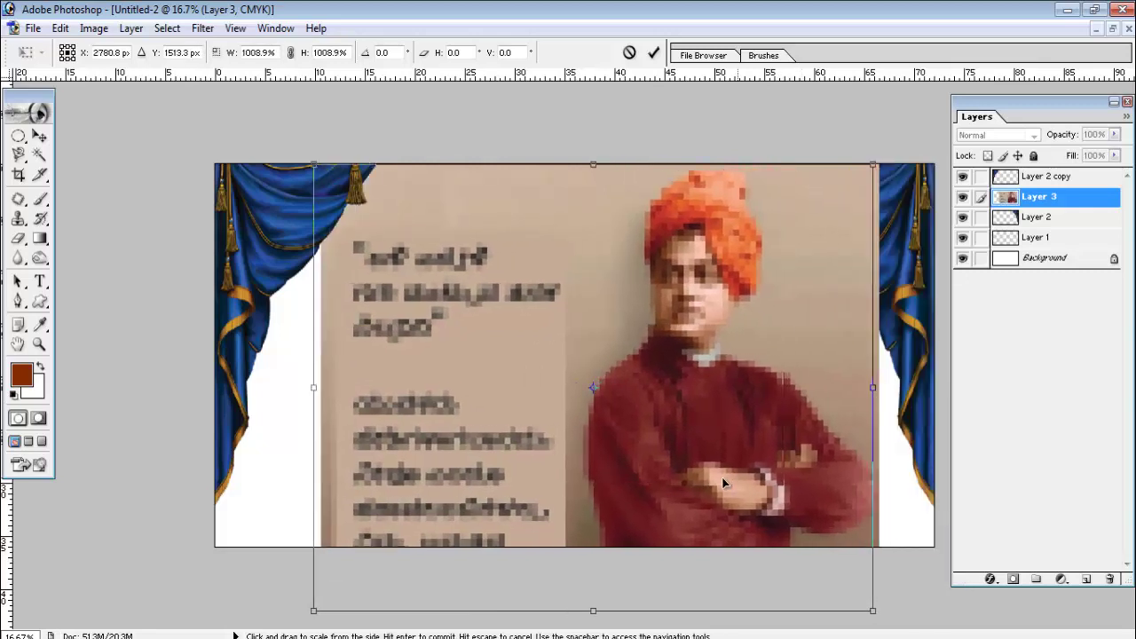
left_click_drag(799, 519, 639, 524)
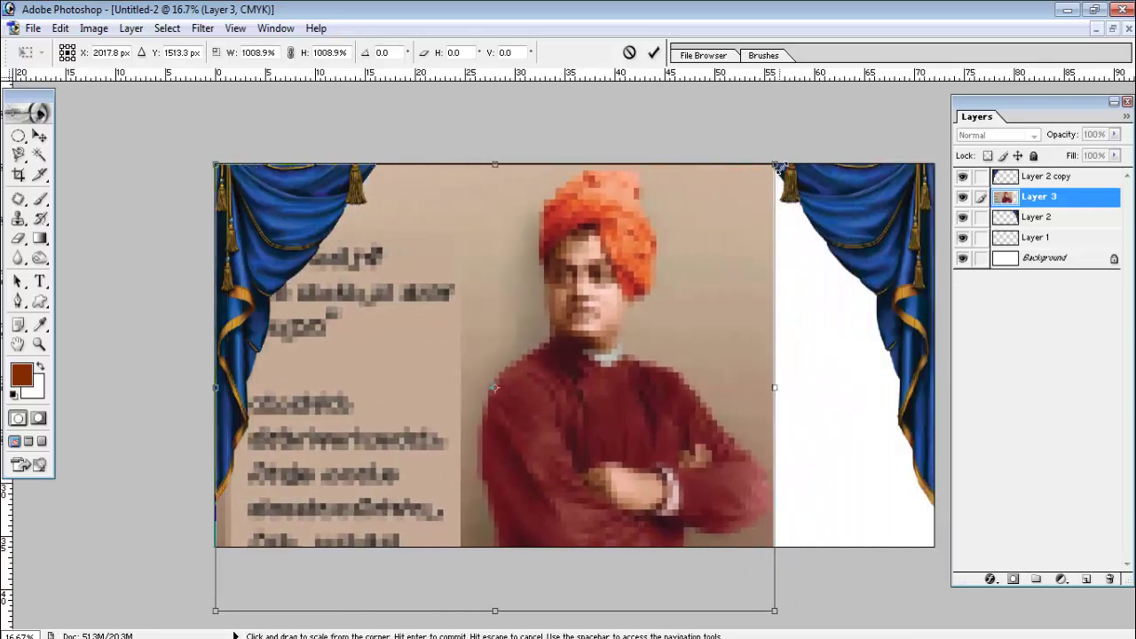
left_click_drag(775, 164, 873, 322)
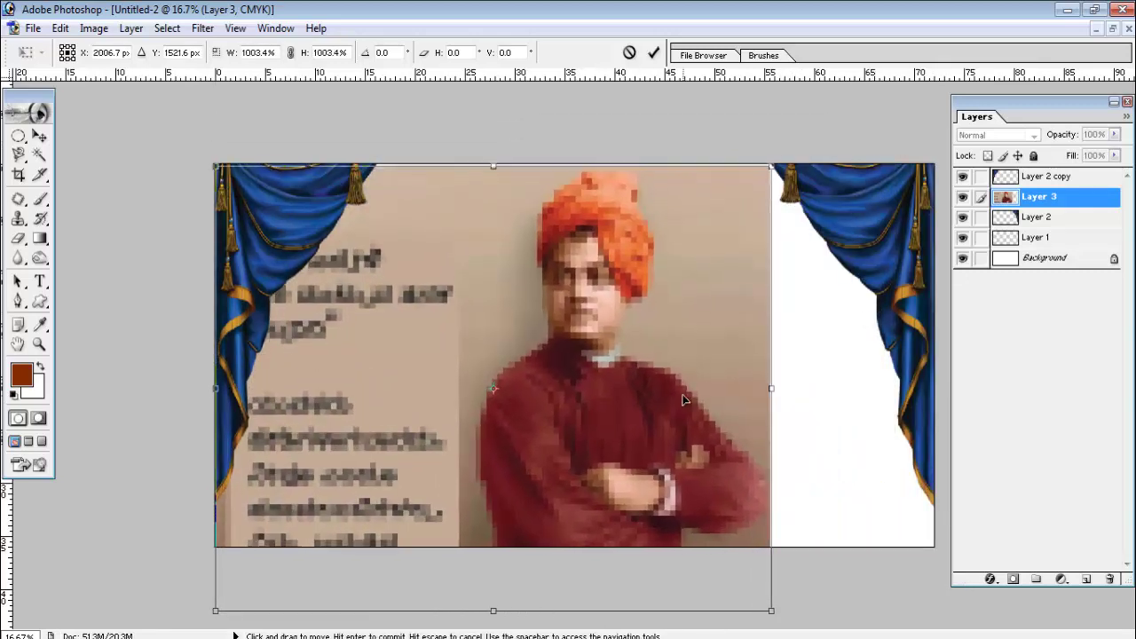
mouse_move(681, 398)
left_mouse_down()
mouse_move(703, 395)
mouse_move(607, 394)
left_mouse_up()
key("Return")
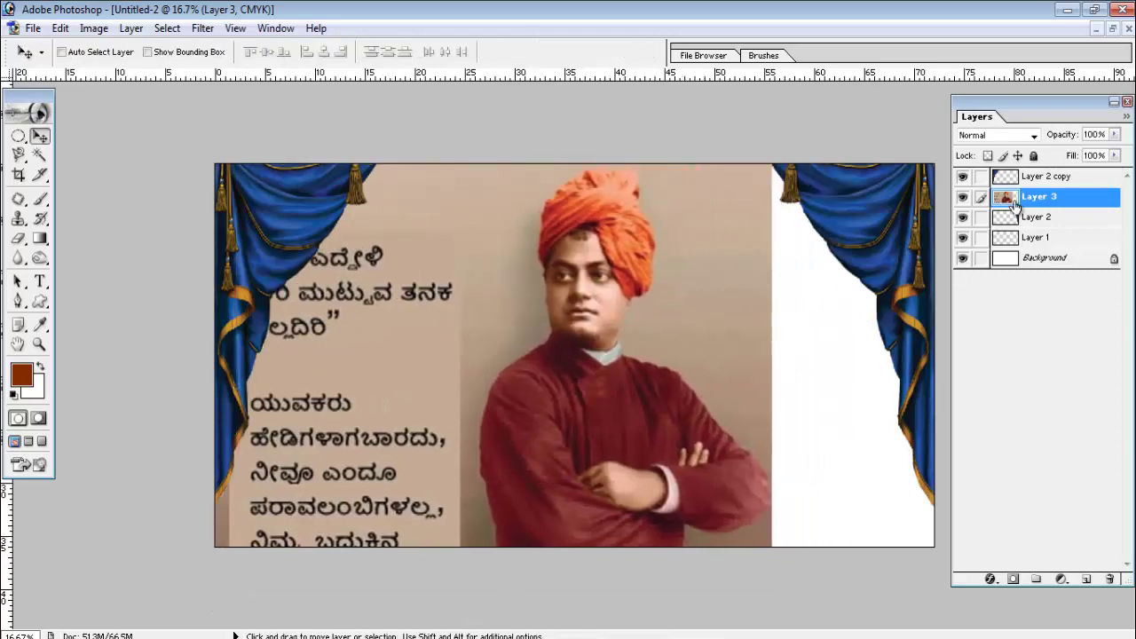
left_click(1109, 580)
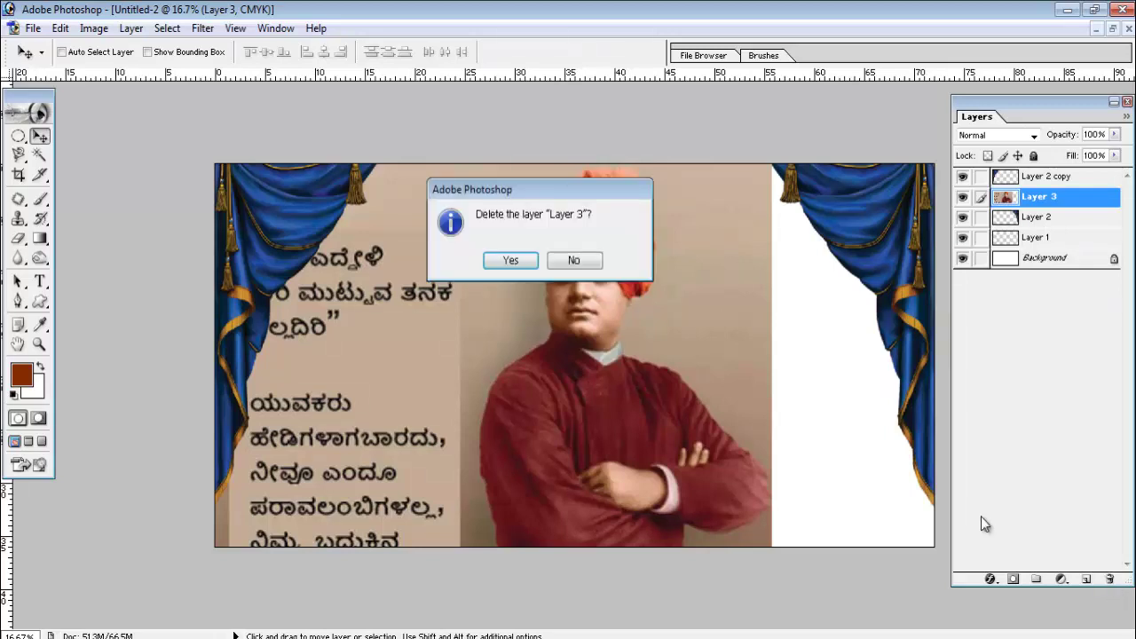
left_click(511, 263)
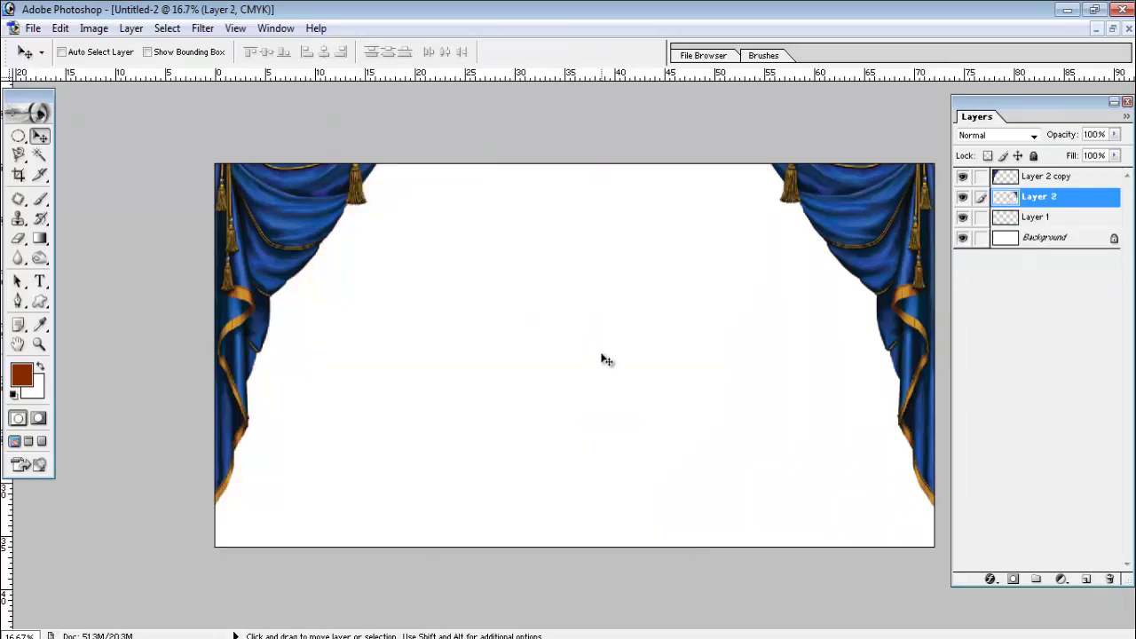
Step: Open the xcvbnm.jpg portrait image
left_click(33, 28)
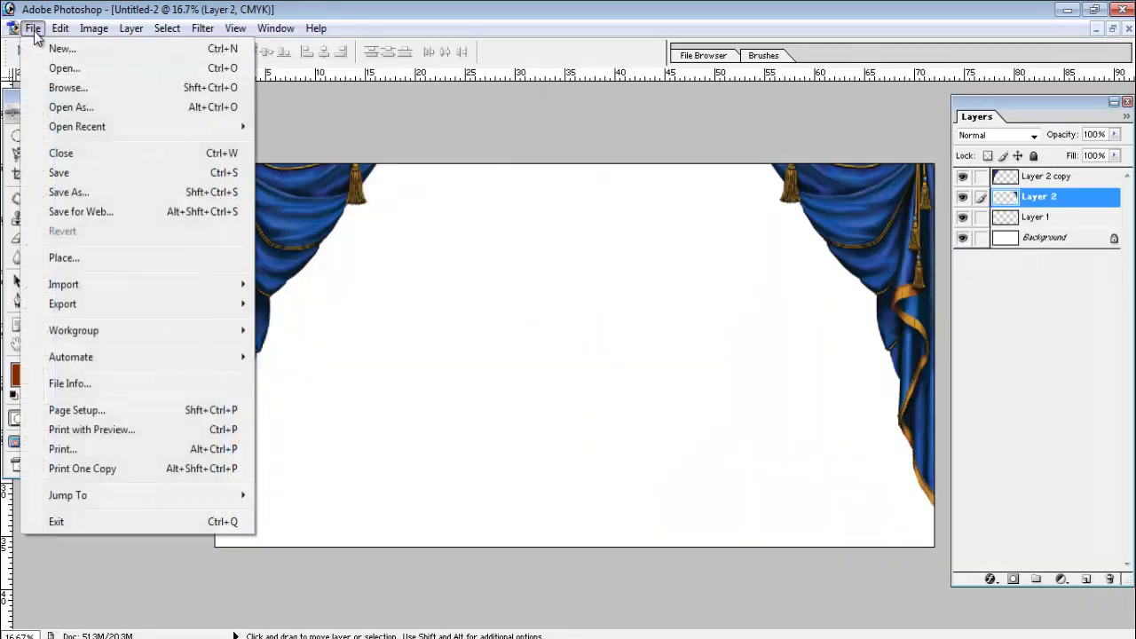
left_click(45, 69)
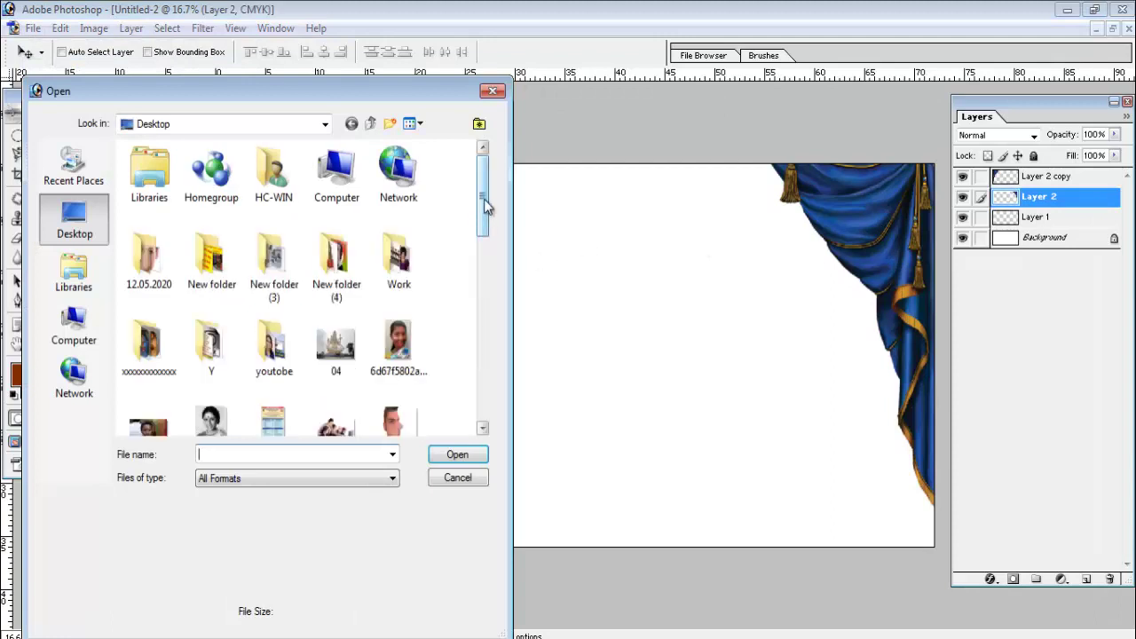
left_click_drag(487, 195, 489, 385)
left_click(355, 315)
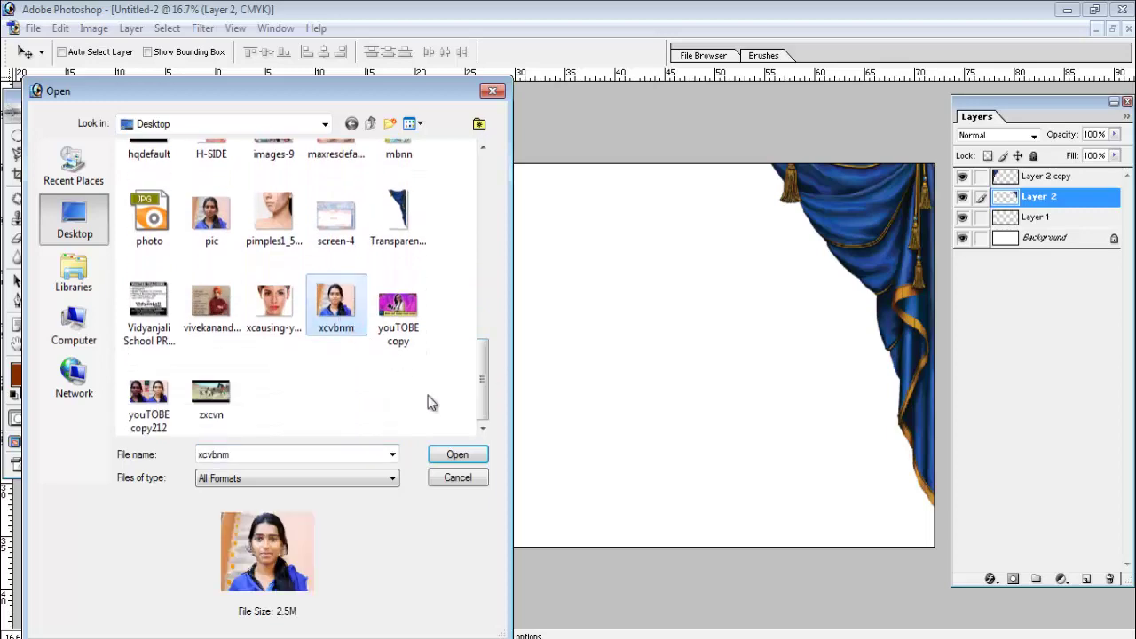
left_click(458, 456)
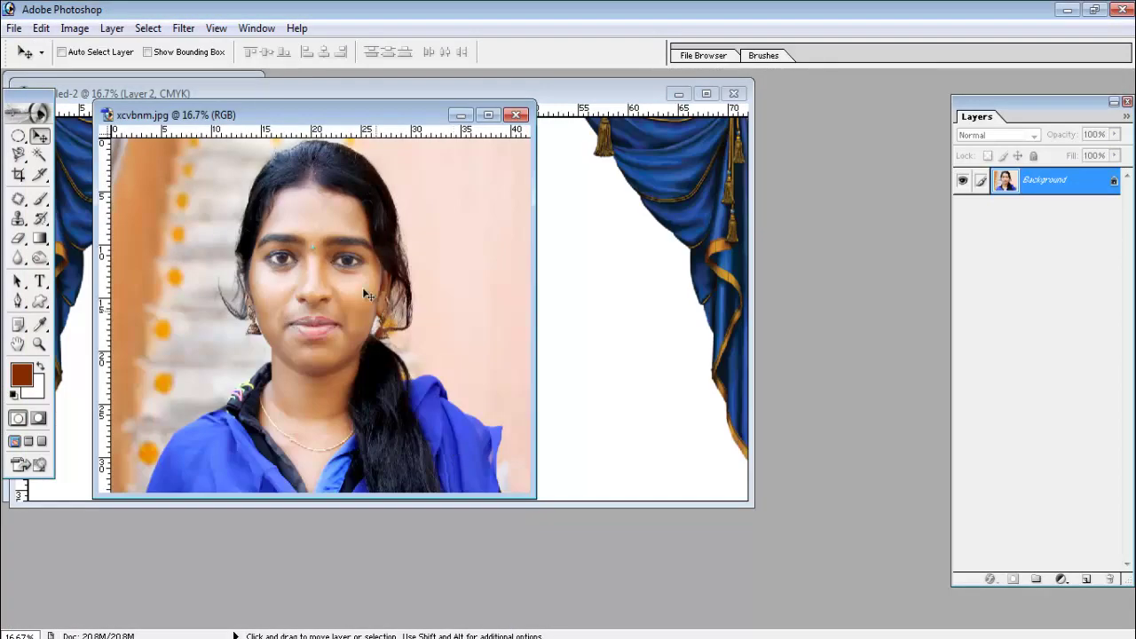
Step: Drag the portrait into the banner as Layer 3 and centre it between the curtains
mouse_move(327, 116)
left_mouse_down()
mouse_move(601, 141)
mouse_move(749, 139)
left_mouse_up()
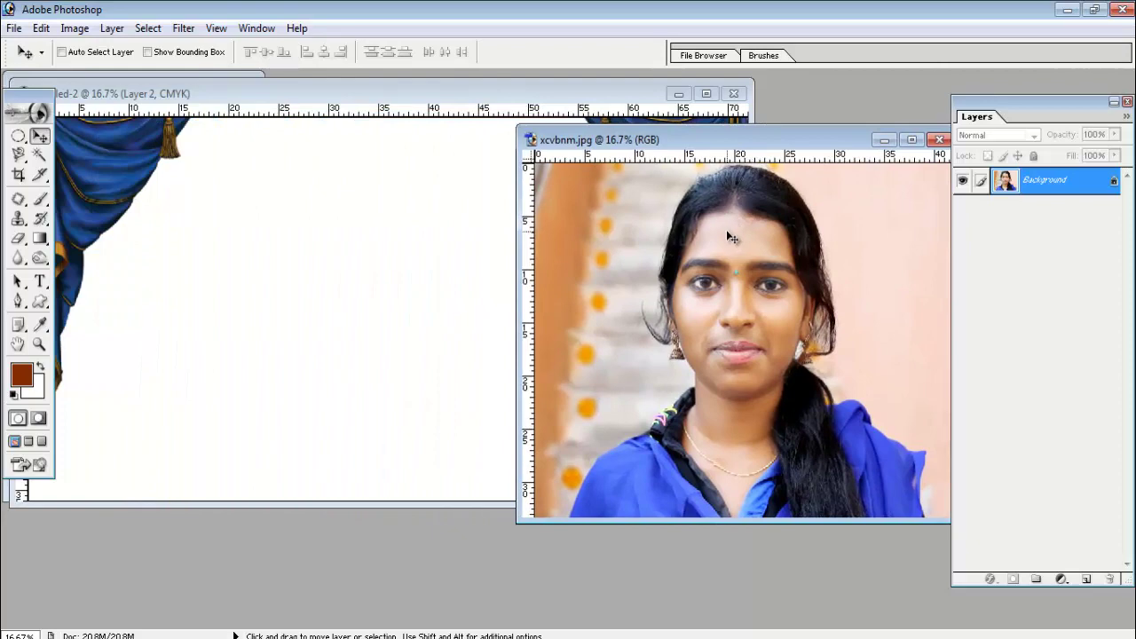
left_click_drag(728, 236, 393, 230)
left_click(705, 93)
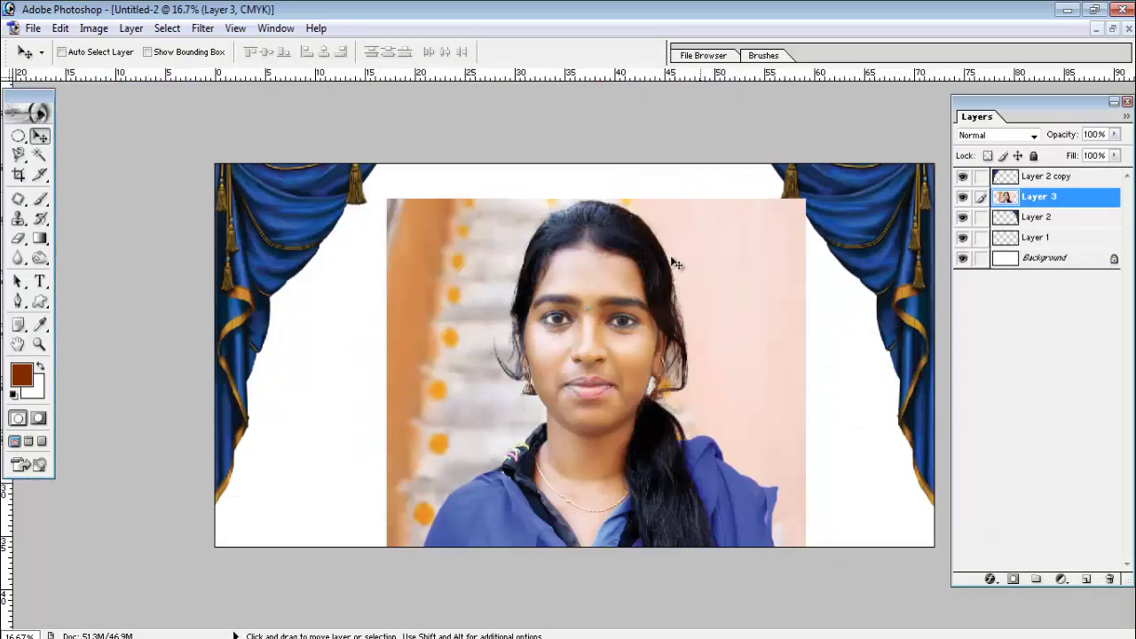
mouse_move(619, 317)
left_mouse_down()
mouse_move(612, 350)
mouse_move(600, 334)
left_mouse_up()
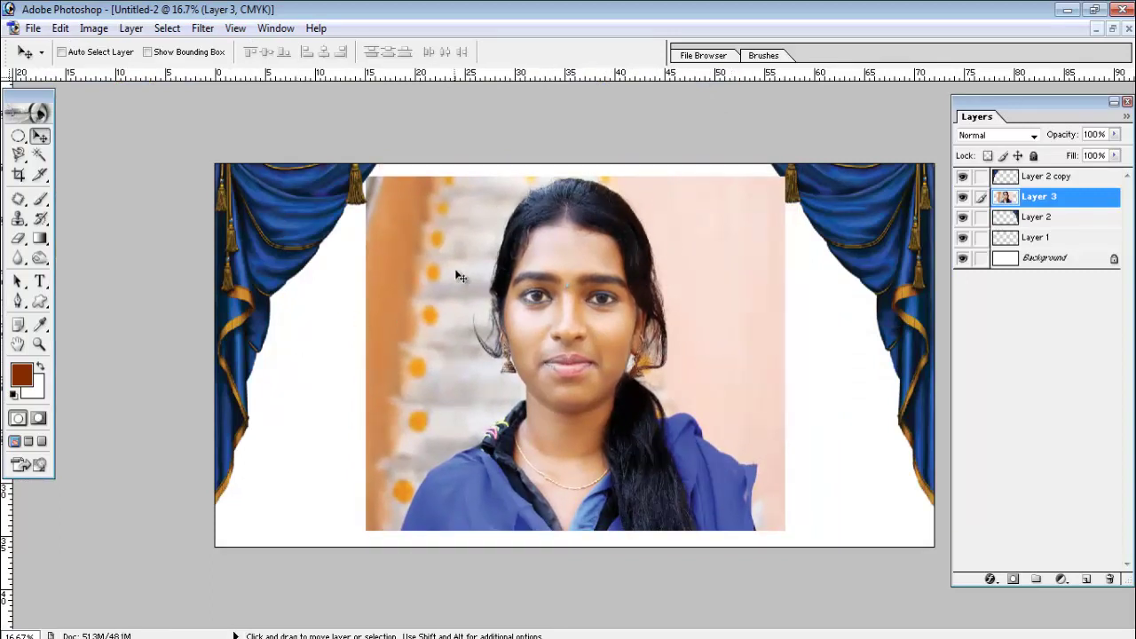
left_click_drag(447, 334, 441, 321)
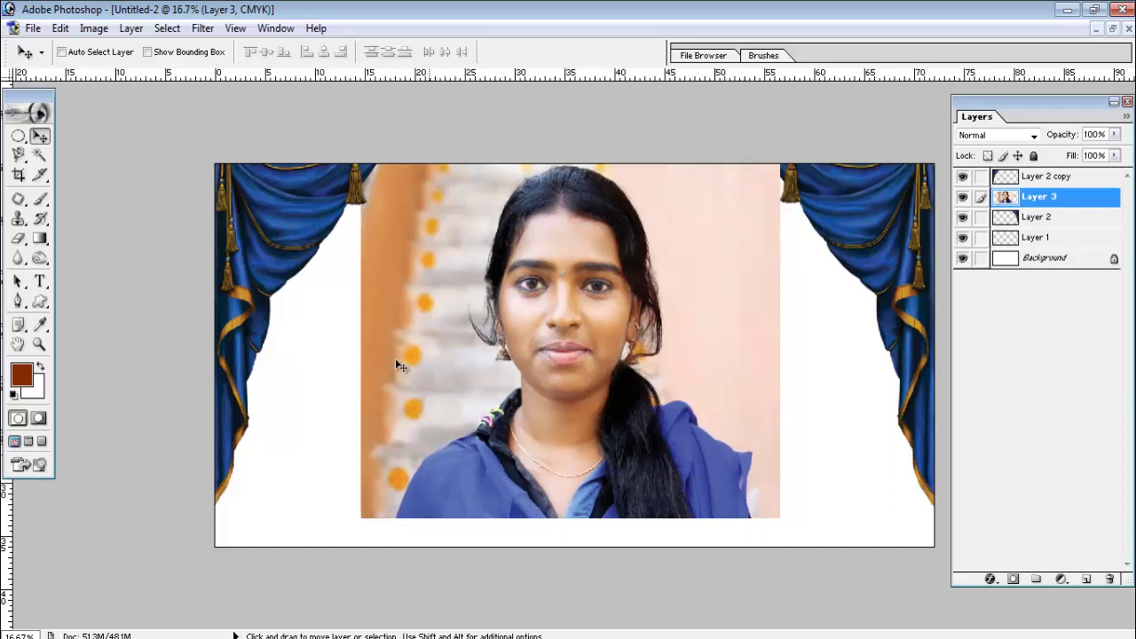
left_click(40, 157)
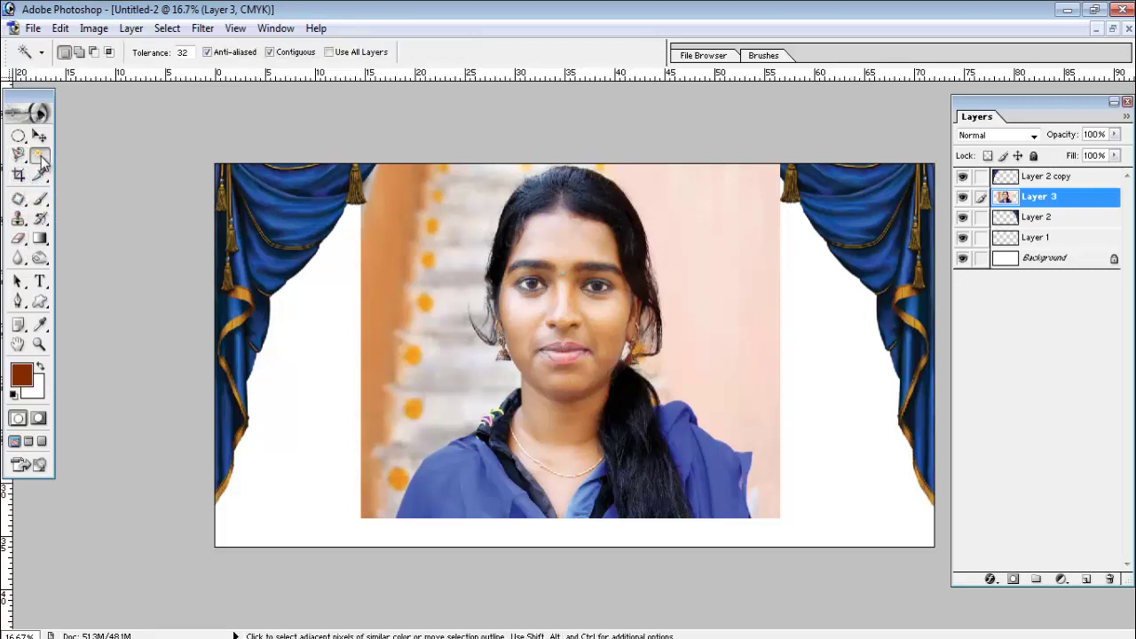
left_click(465, 305)
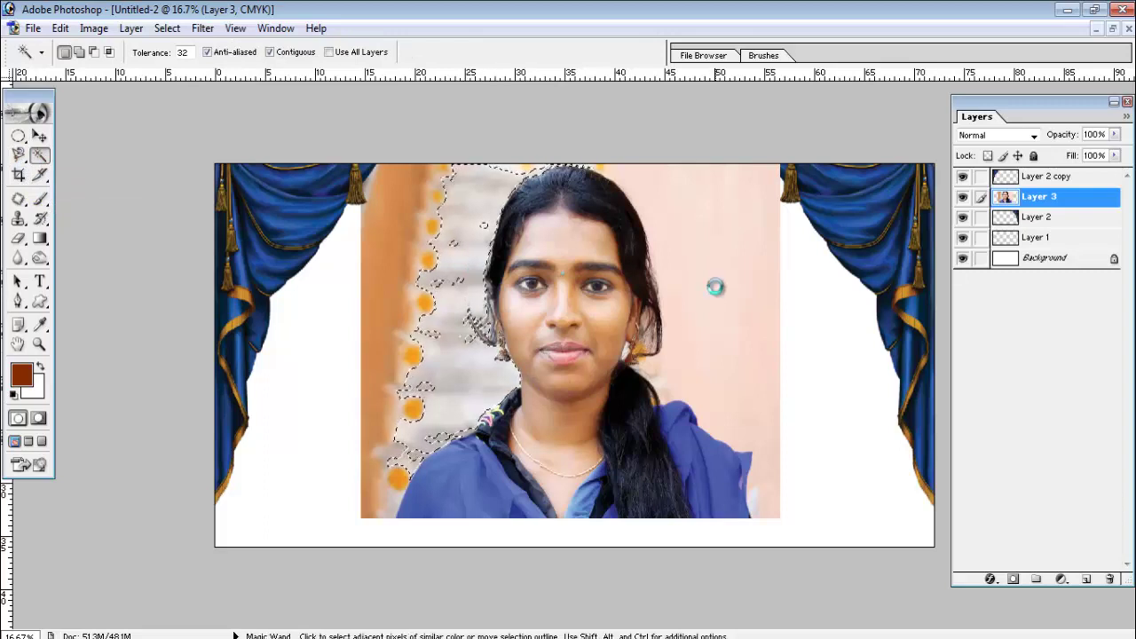
left_click(716, 380)
left_click(696, 245)
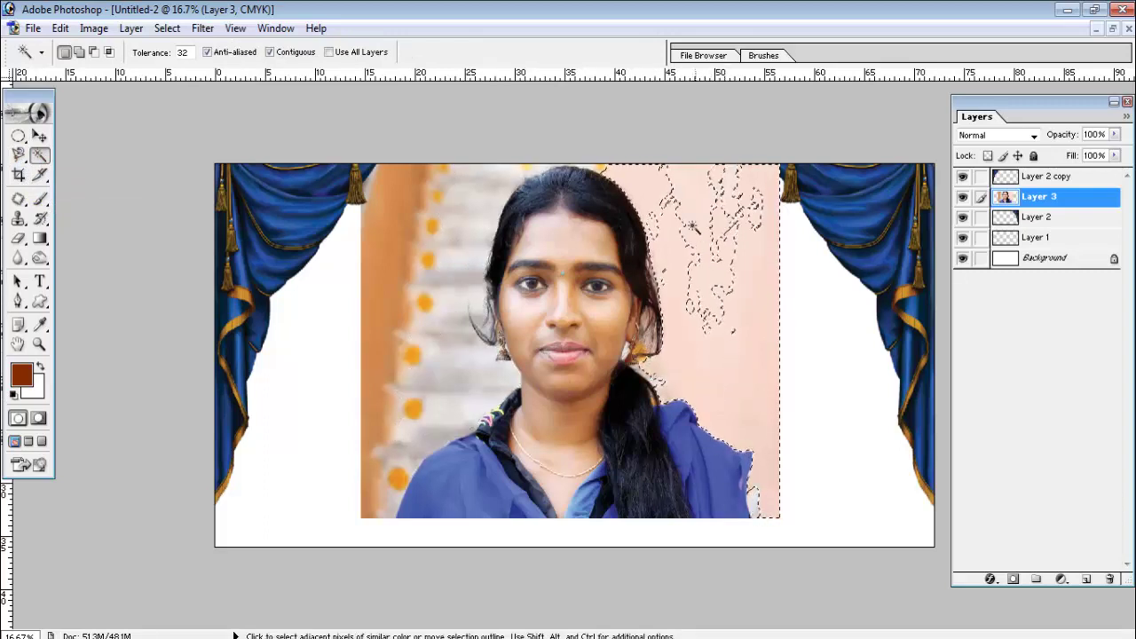
left_click(18, 240)
Step: Erase the pink background around the portrait with a 465 px soft eraser at 100% opacity
left_click_drag(494, 181, 404, 189)
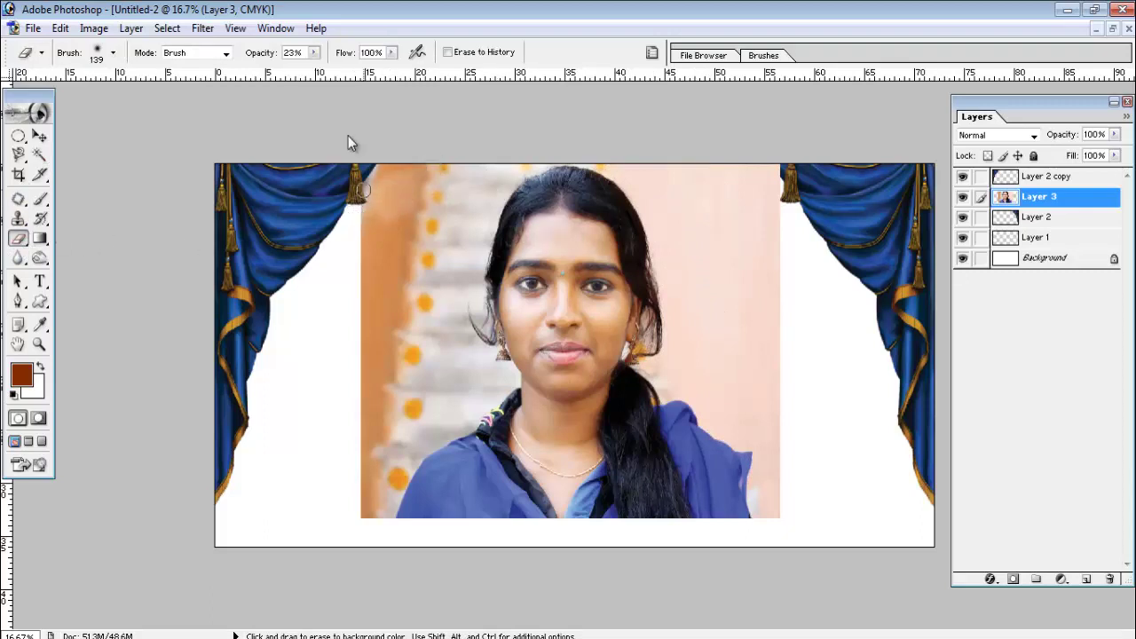
left_click(312, 54)
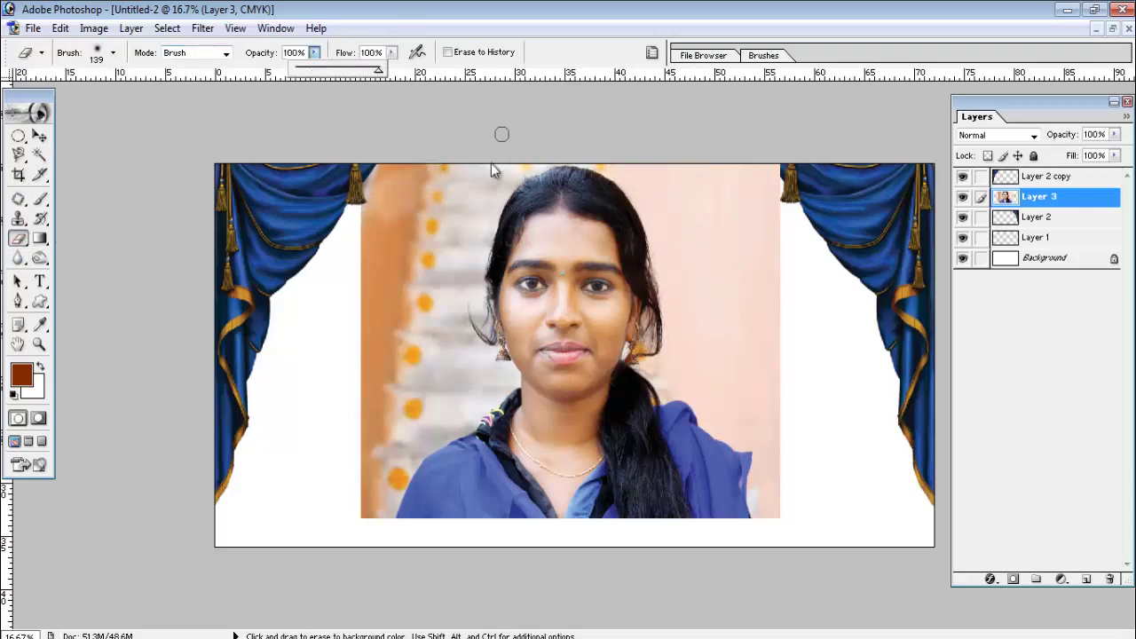
left_click_drag(494, 169, 373, 180)
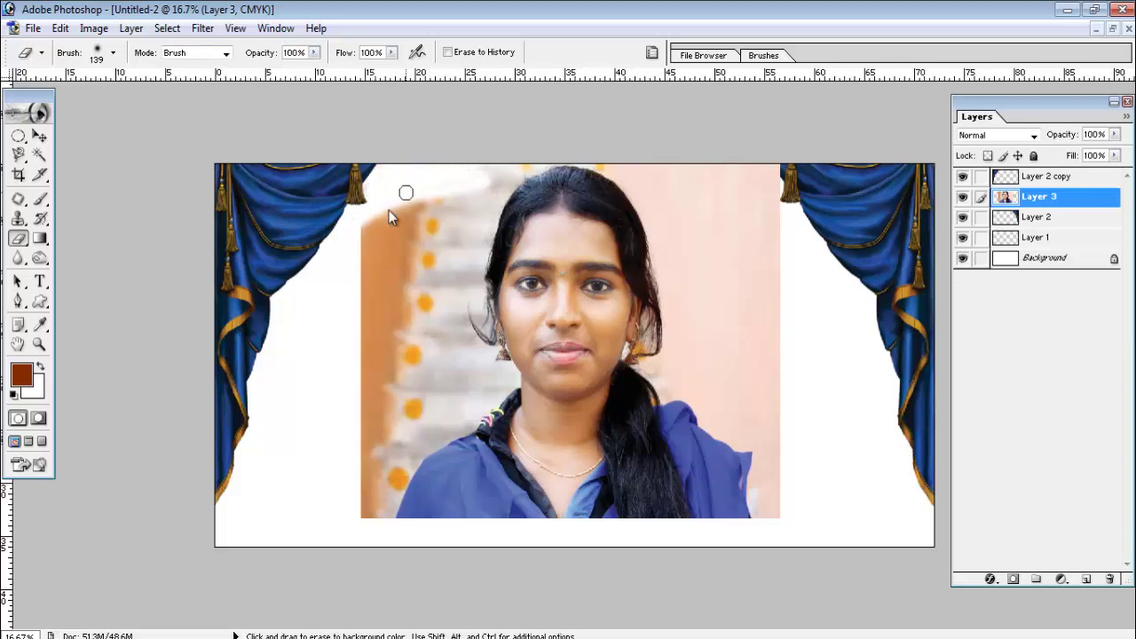
left_click(113, 53)
left_click_drag(122, 102, 163, 107)
left_click(784, 217)
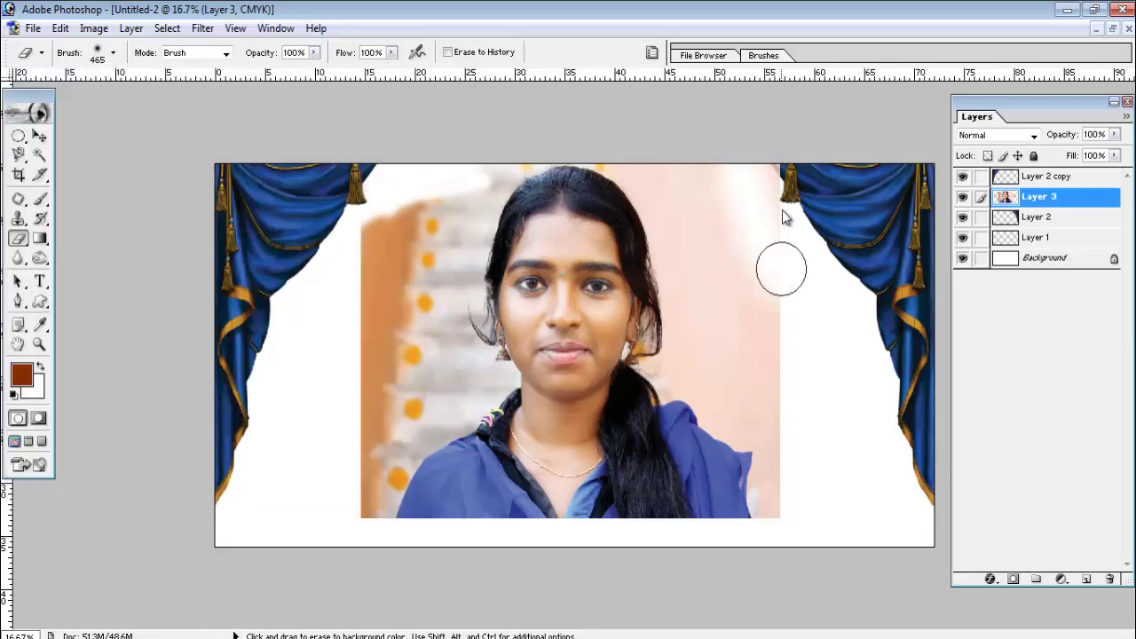
mouse_move(767, 228)
left_mouse_down()
mouse_move(786, 558)
mouse_move(692, 228)
mouse_move(603, 157)
mouse_move(402, 229)
mouse_move(333, 301)
mouse_move(390, 327)
mouse_move(473, 206)
mouse_move(447, 307)
mouse_move(462, 355)
mouse_move(405, 411)
mouse_move(388, 299)
mouse_move(432, 399)
mouse_move(363, 524)
mouse_move(436, 416)
mouse_move(360, 593)
mouse_move(472, 405)
mouse_move(455, 182)
left_mouse_up()
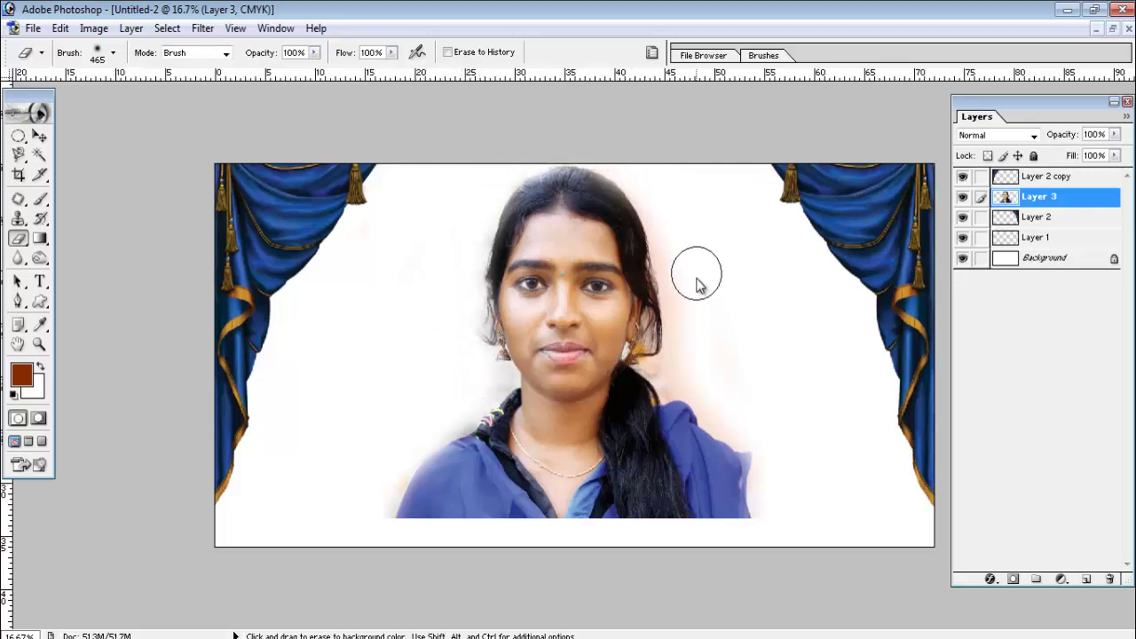
mouse_move(674, 198)
left_mouse_down()
mouse_move(690, 332)
mouse_move(680, 375)
mouse_move(768, 438)
left_mouse_up()
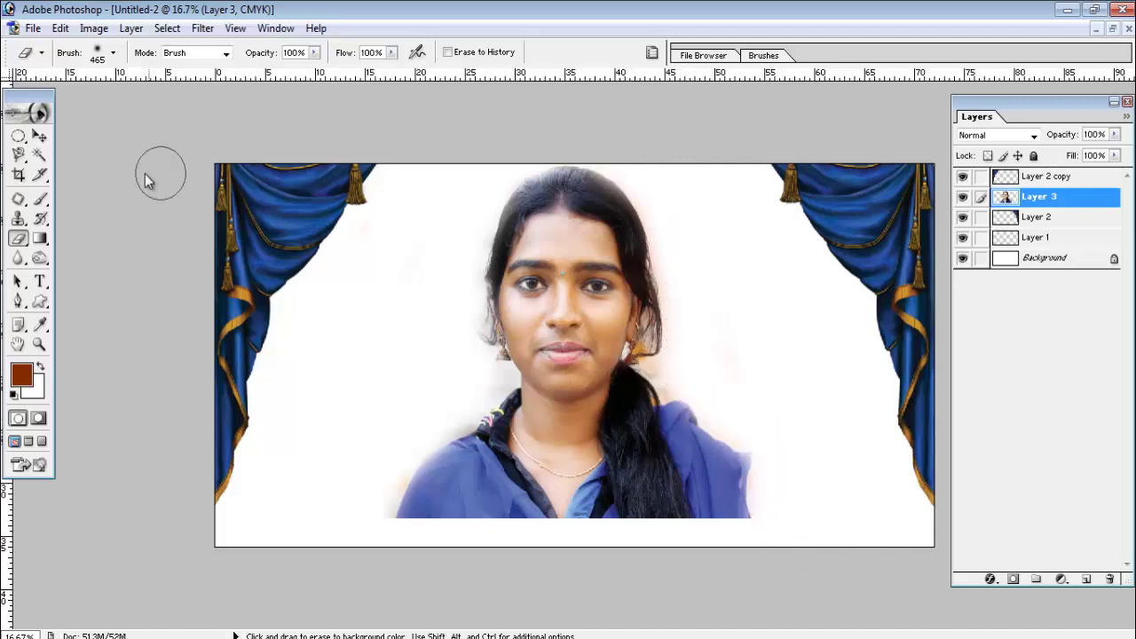
Step: Nudge the portrait slightly lower and right, and erase leftover pixels by the shirt
left_click(39, 135)
mouse_move(606, 347)
left_mouse_down()
mouse_move(597, 386)
mouse_move(597, 361)
mouse_move(598, 375)
left_mouse_up()
left_click_drag(639, 444, 643, 444)
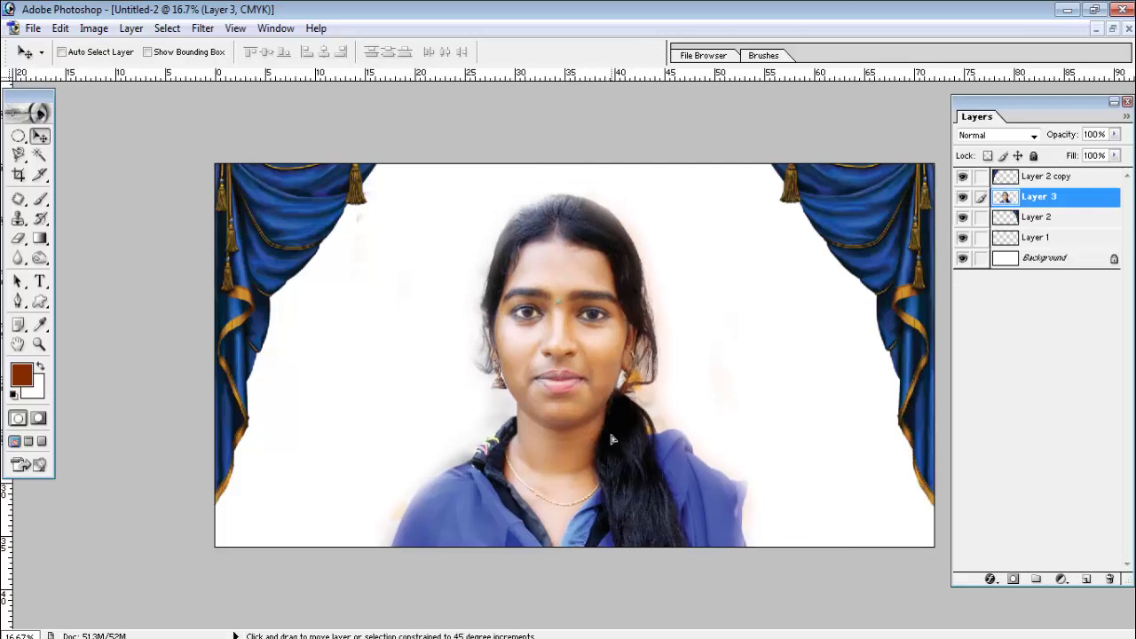
left_click(18, 238)
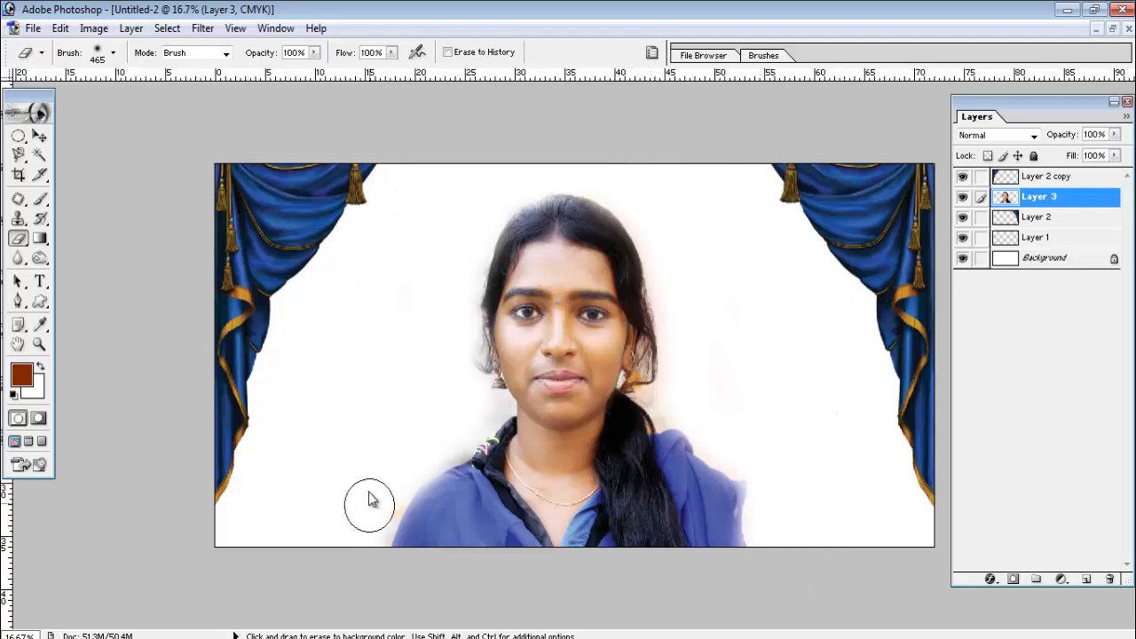
left_click_drag(355, 520, 433, 450)
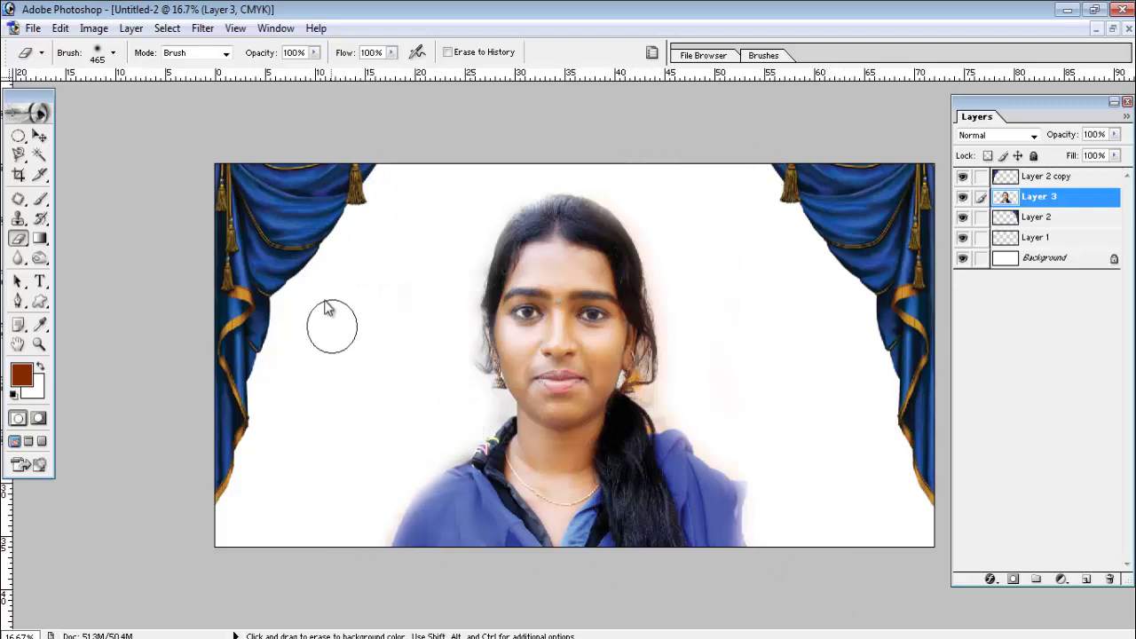
key("v")
key("ctrl+0")
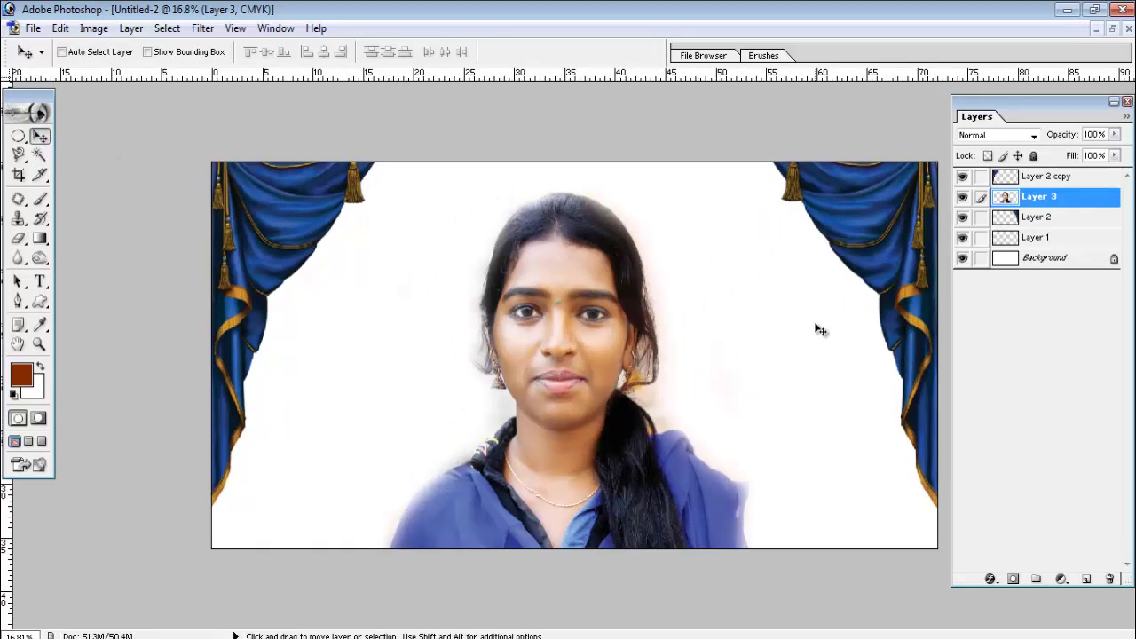
Step: Open the black-and-white portrait JPG file
left_click(32, 28)
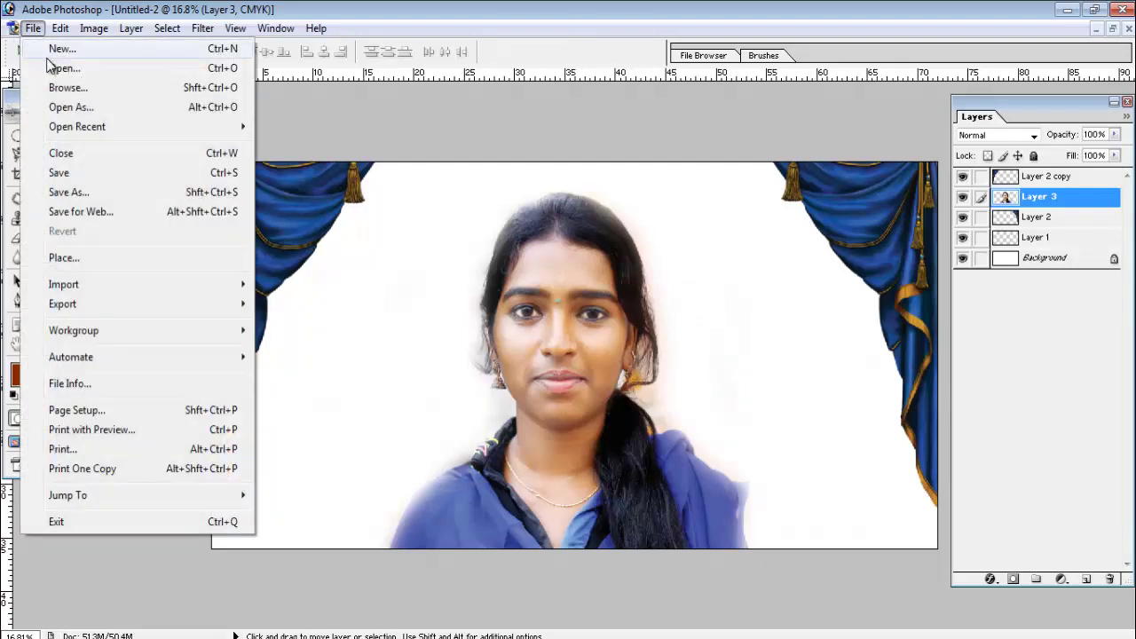
left_click(51, 69)
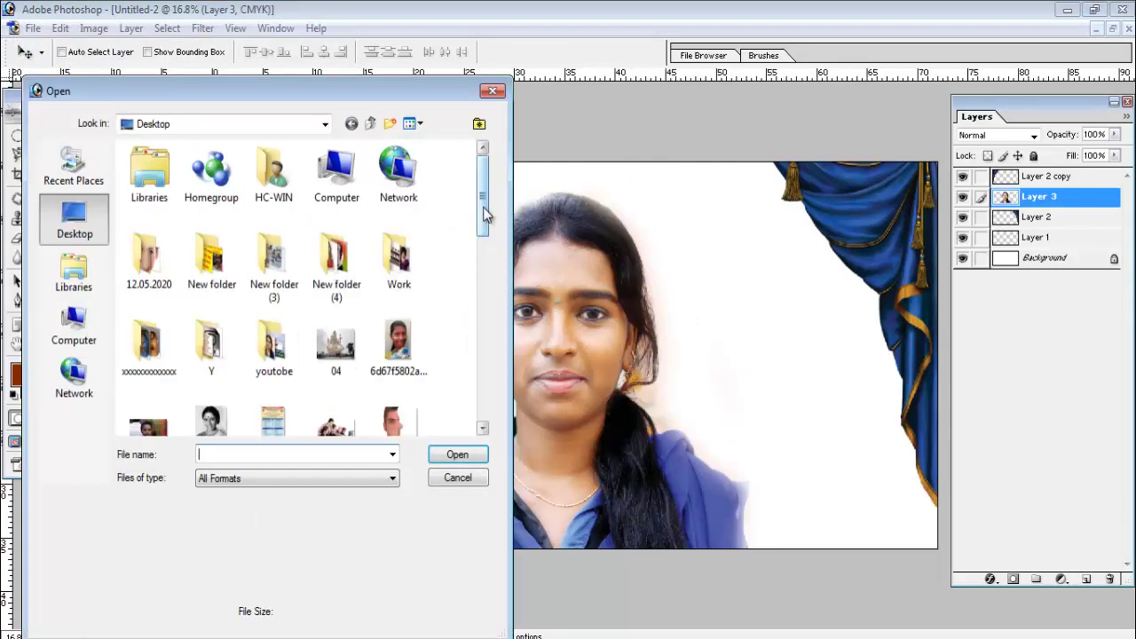
left_click_drag(485, 195, 486, 253)
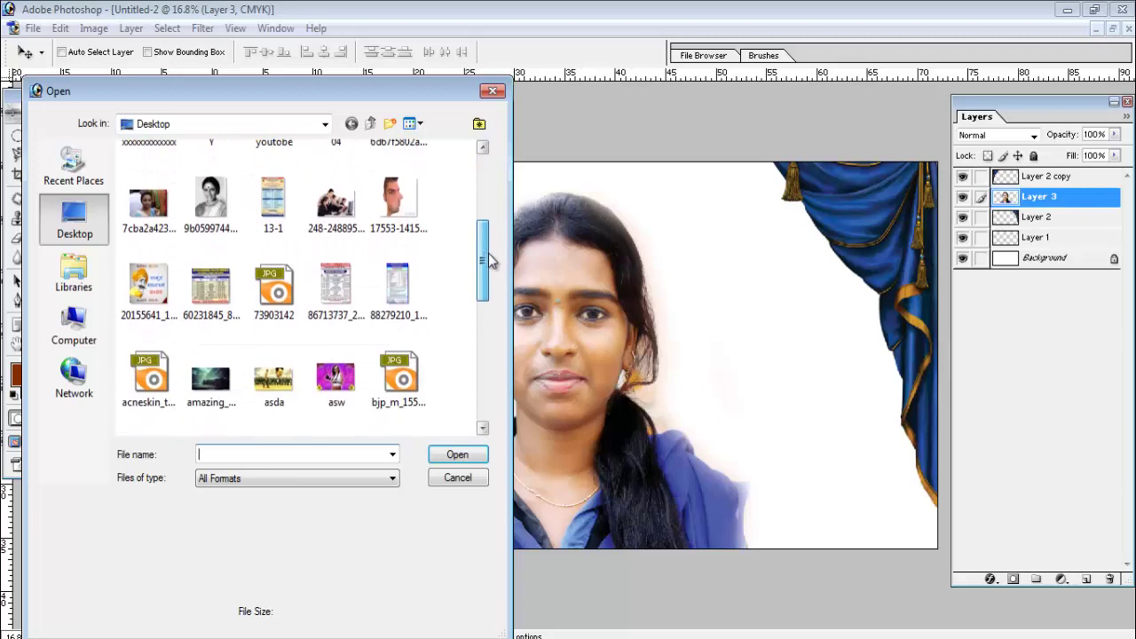
left_click(212, 204)
left_click(457, 454)
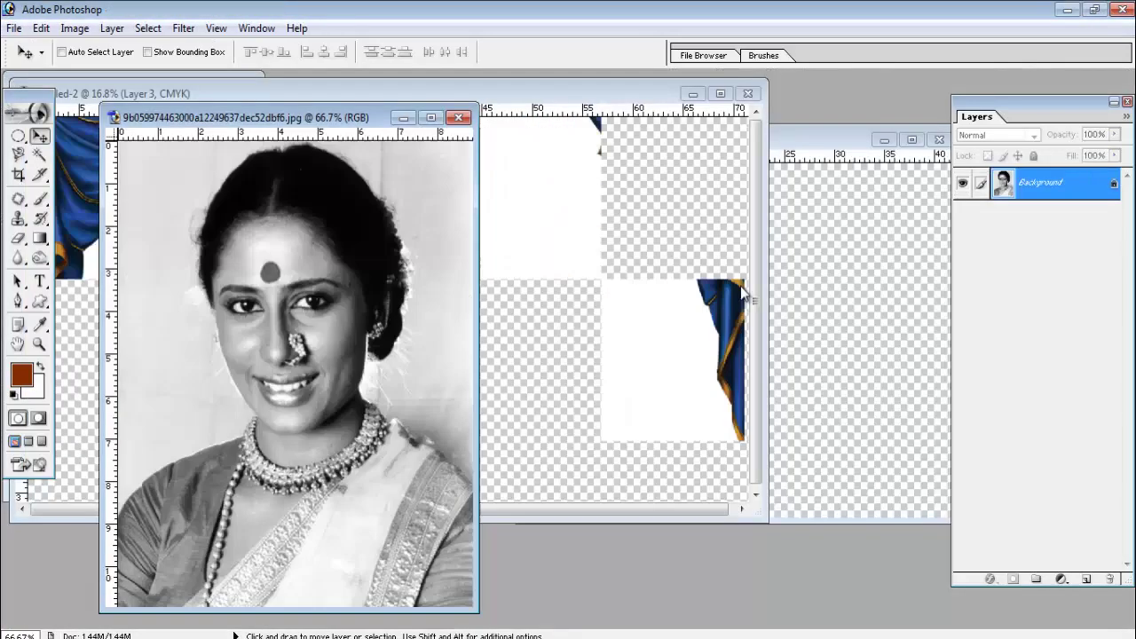
Step: Drag the portrait into the Untitled-2 banner as Layer 4, left of the central woman
left_click_drag(293, 117, 735, 137)
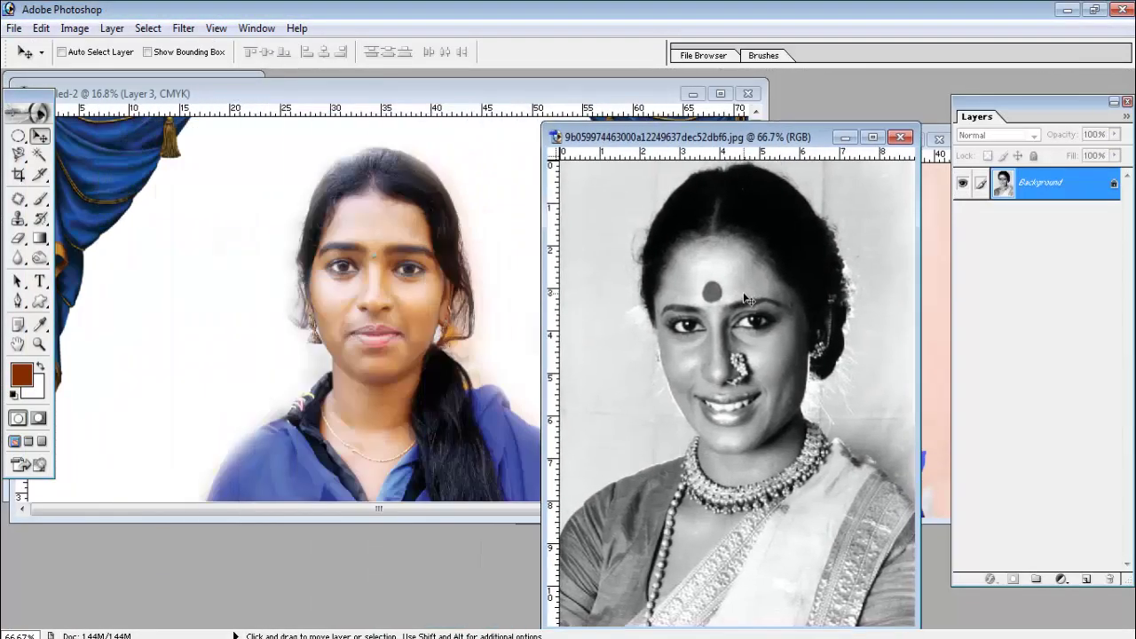
mouse_move(752, 304)
left_mouse_down()
mouse_move(201, 204)
mouse_move(557, 180)
left_mouse_up()
left_click_drag(740, 225, 372, 323)
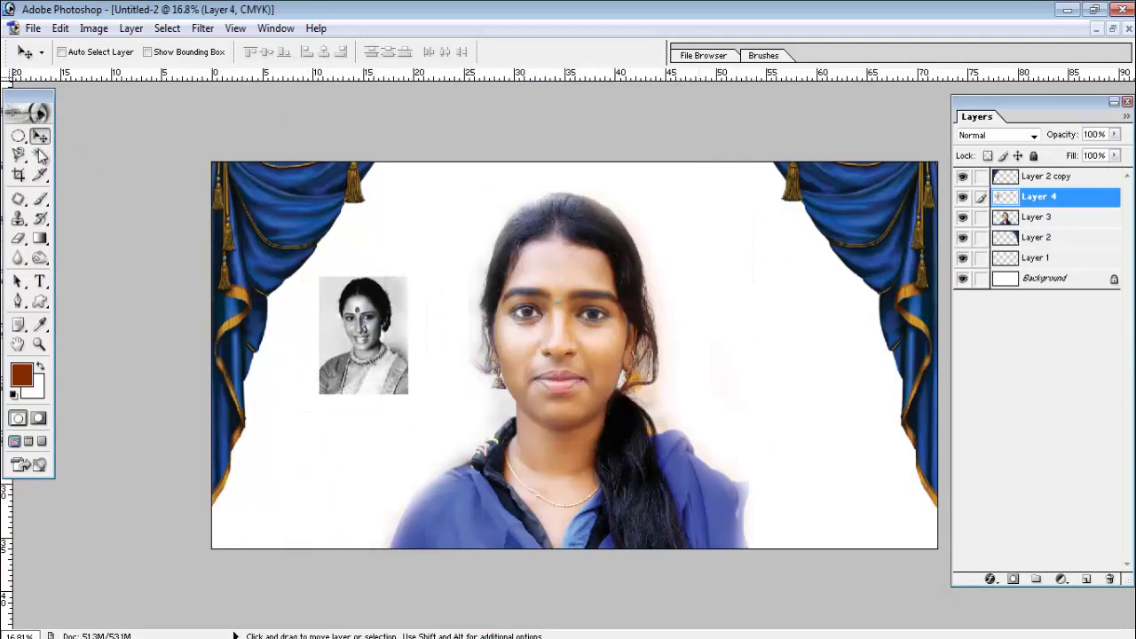
left_click_drag(18, 136, 81, 158)
Step: Select an oval around the small portrait's face and cut it out
left_click(82, 155)
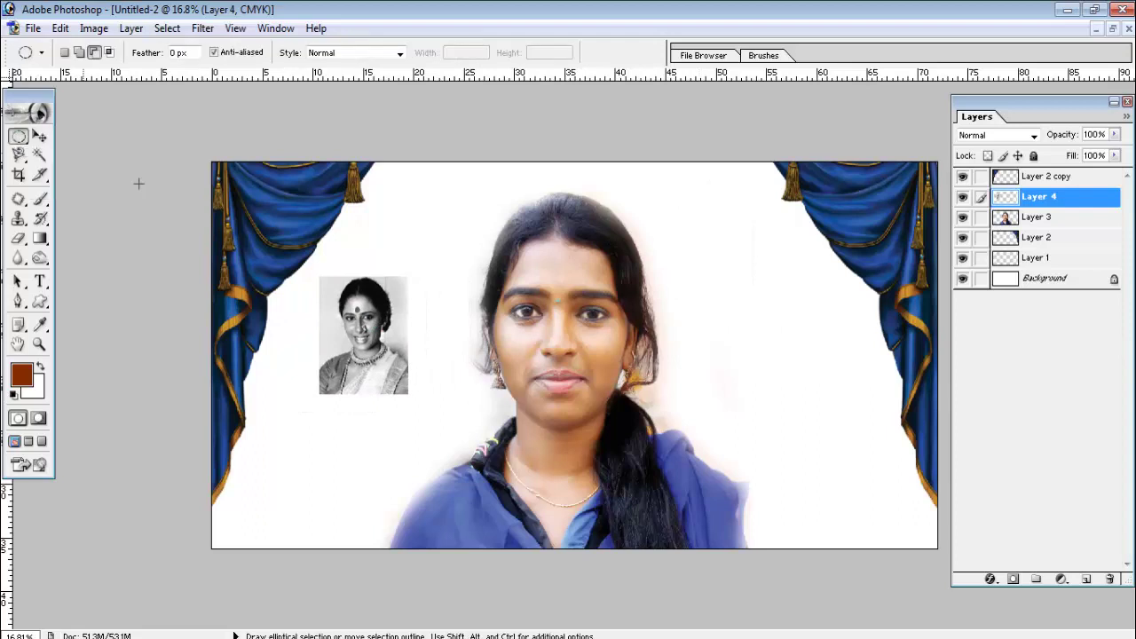
key("shift")
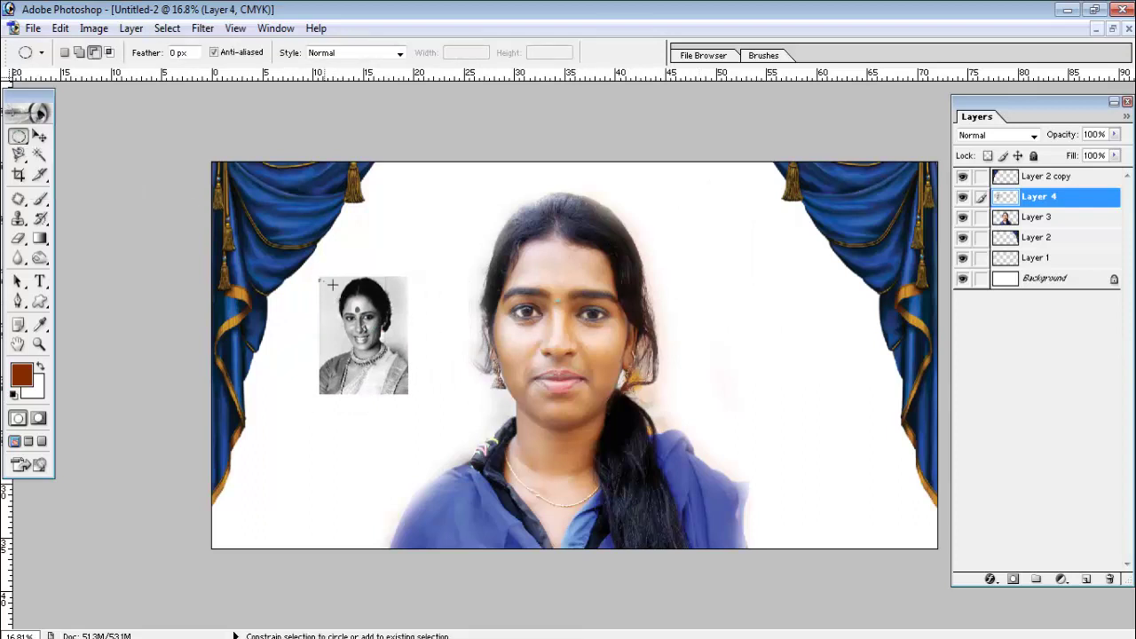
left_click_drag(332, 284, 408, 382)
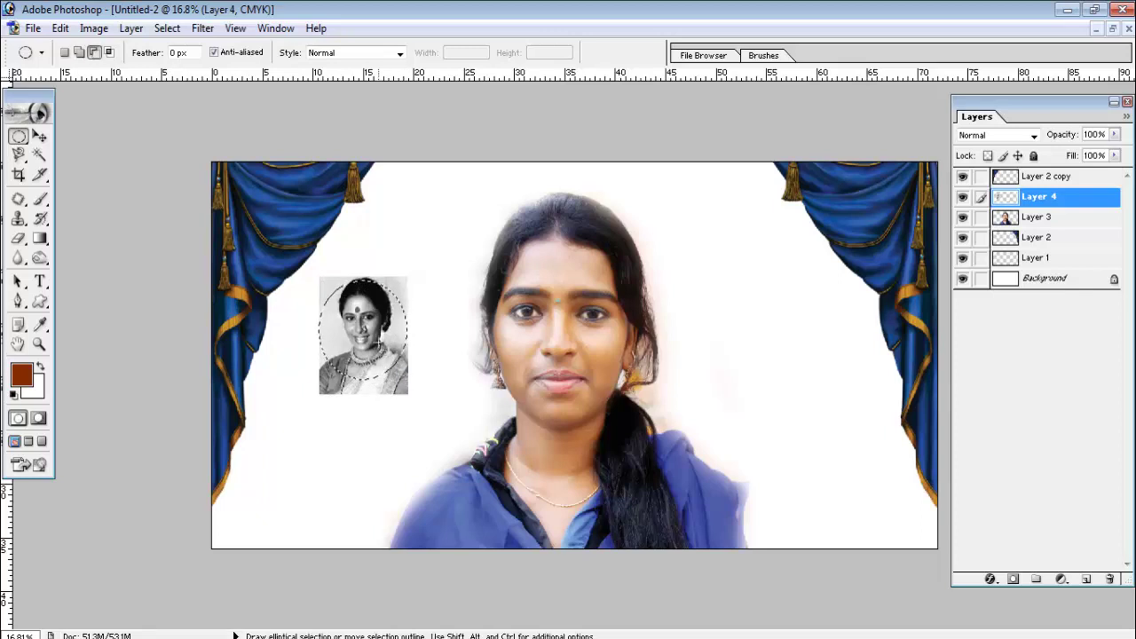
left_click(63, 53)
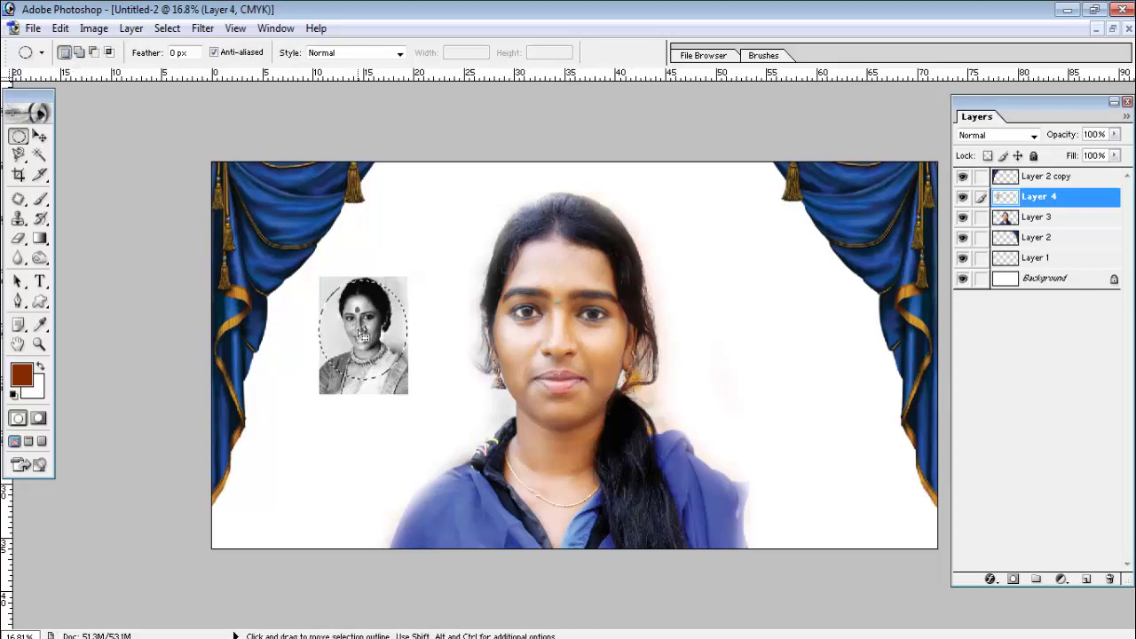
key("ctrl+x")
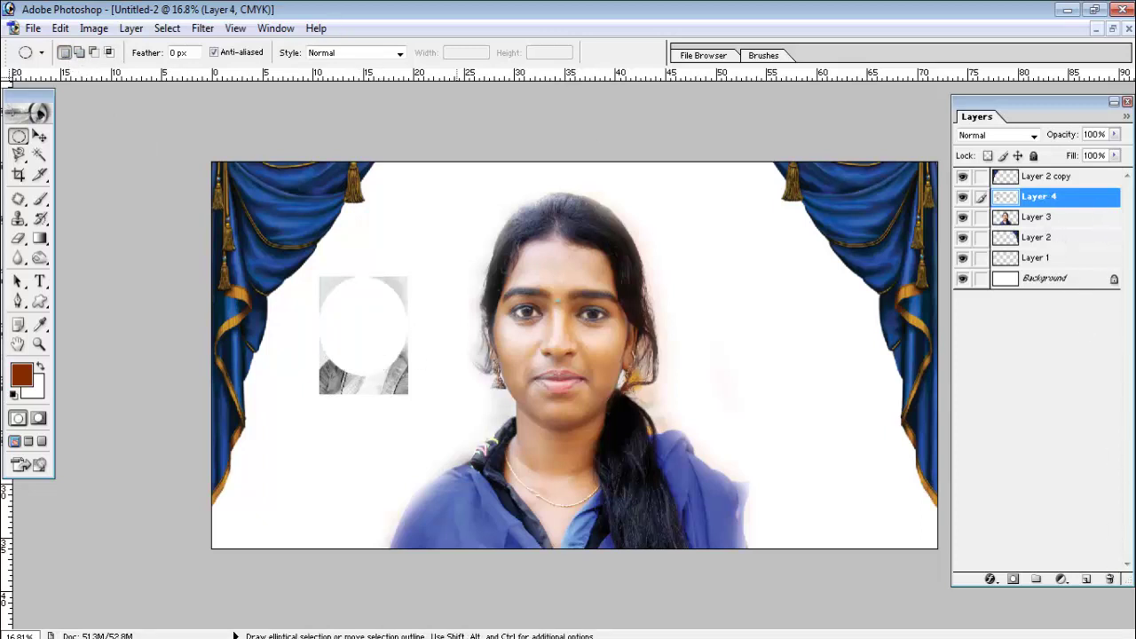
Step: Delete the leftover Layer 4, paste the oval portrait, and move it upper right
left_click(1110, 580)
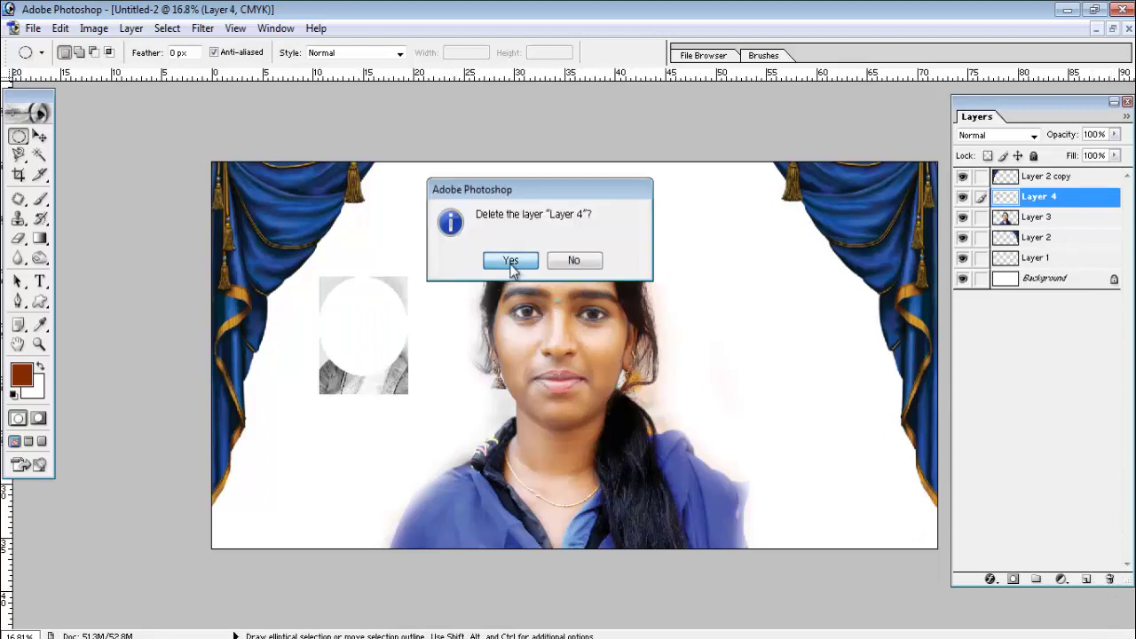
left_click(505, 259)
left_click(39, 136)
key("ctrl+v")
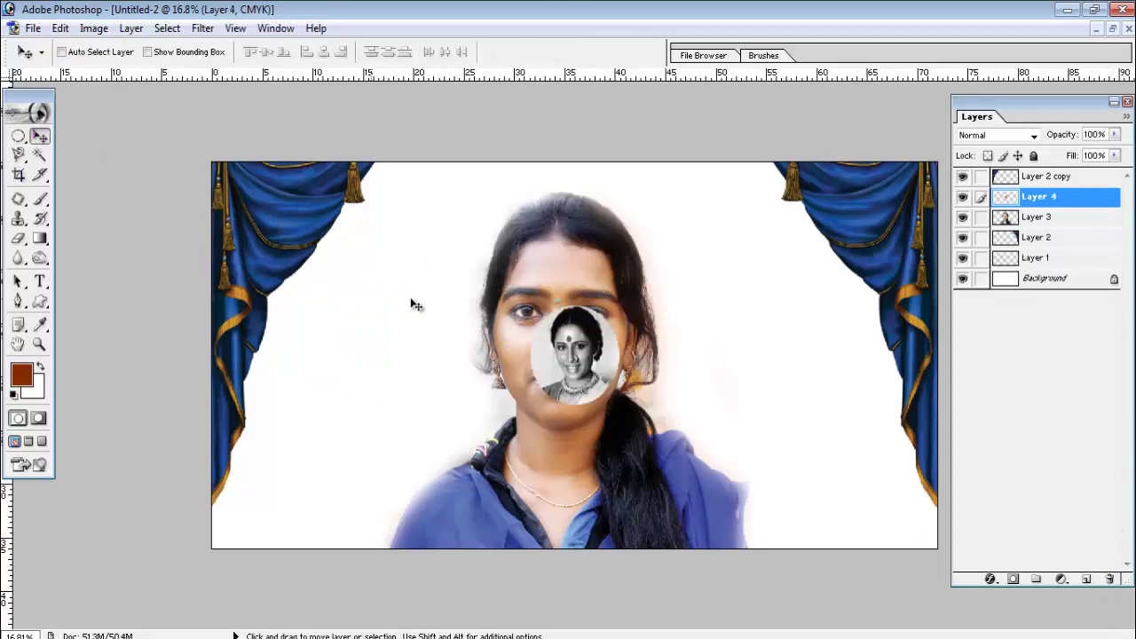
left_click_drag(570, 359, 713, 223)
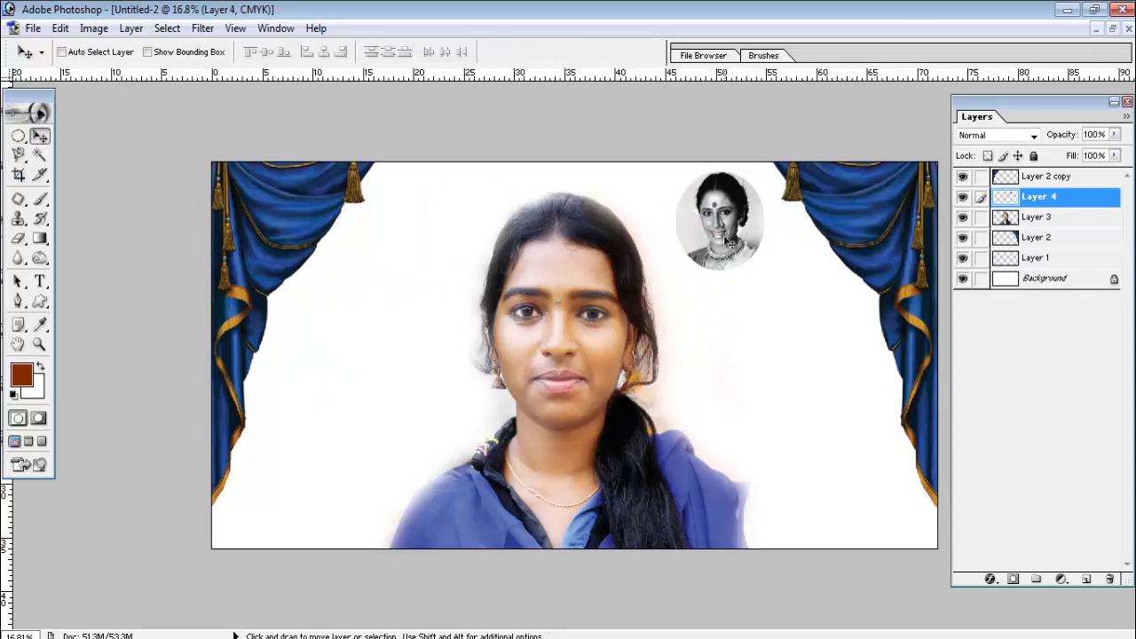
Step: Add a 13 px red Stroke to the oval portrait, place it top left, copy it top right
left_click(991, 579)
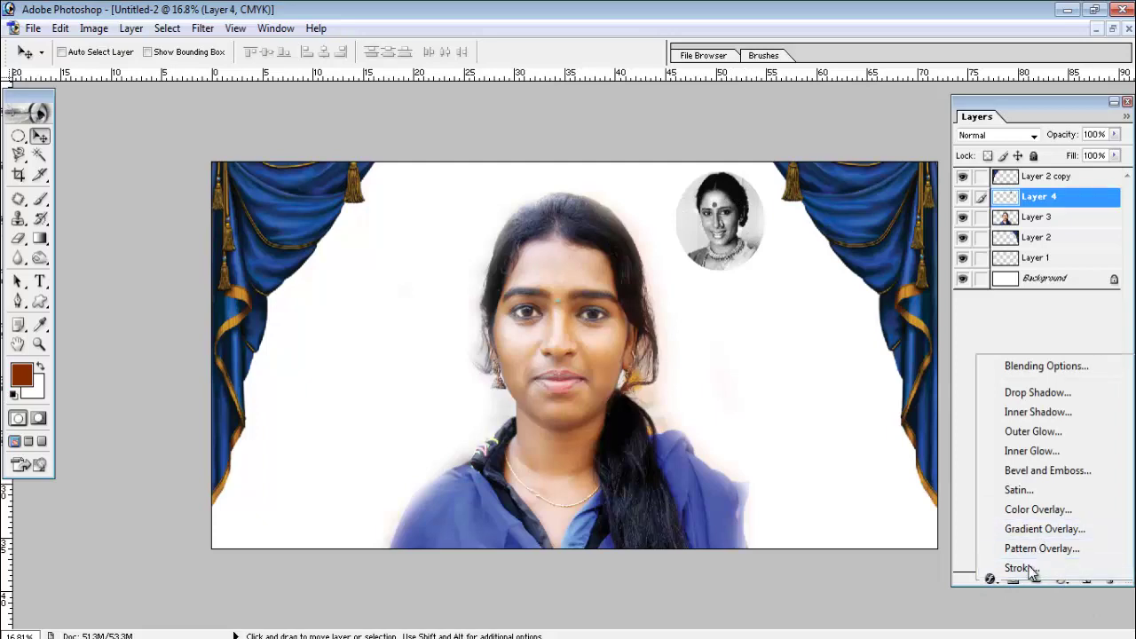
left_click(1021, 568)
mouse_move(774, 70)
left_mouse_down()
mouse_move(324, 100)
mouse_move(335, 101)
left_mouse_up()
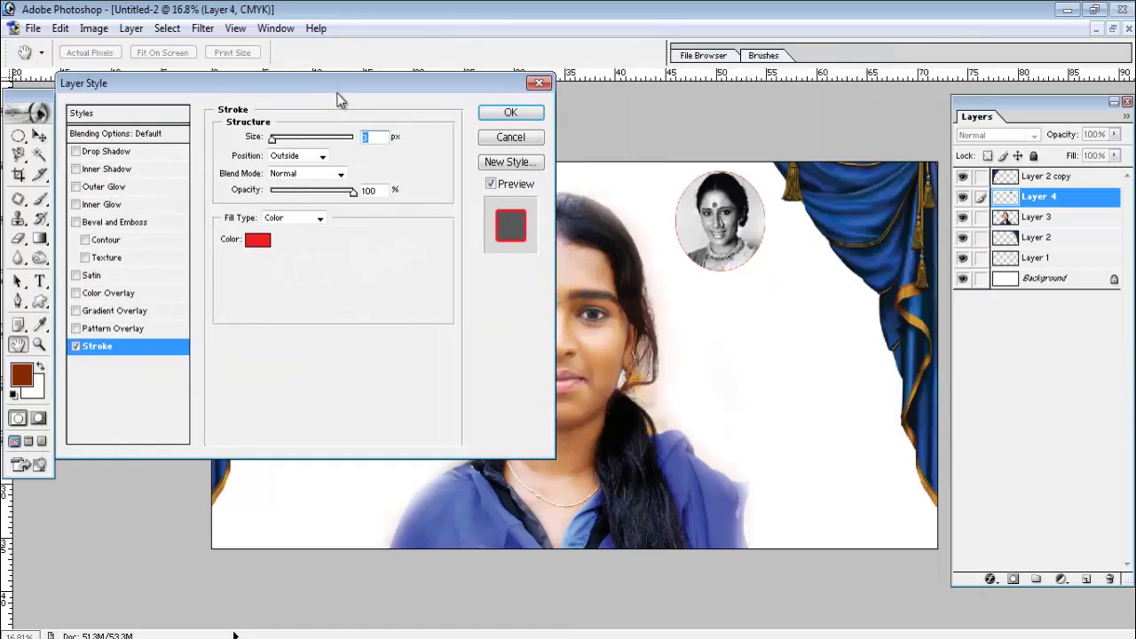
left_click_drag(273, 139, 279, 139)
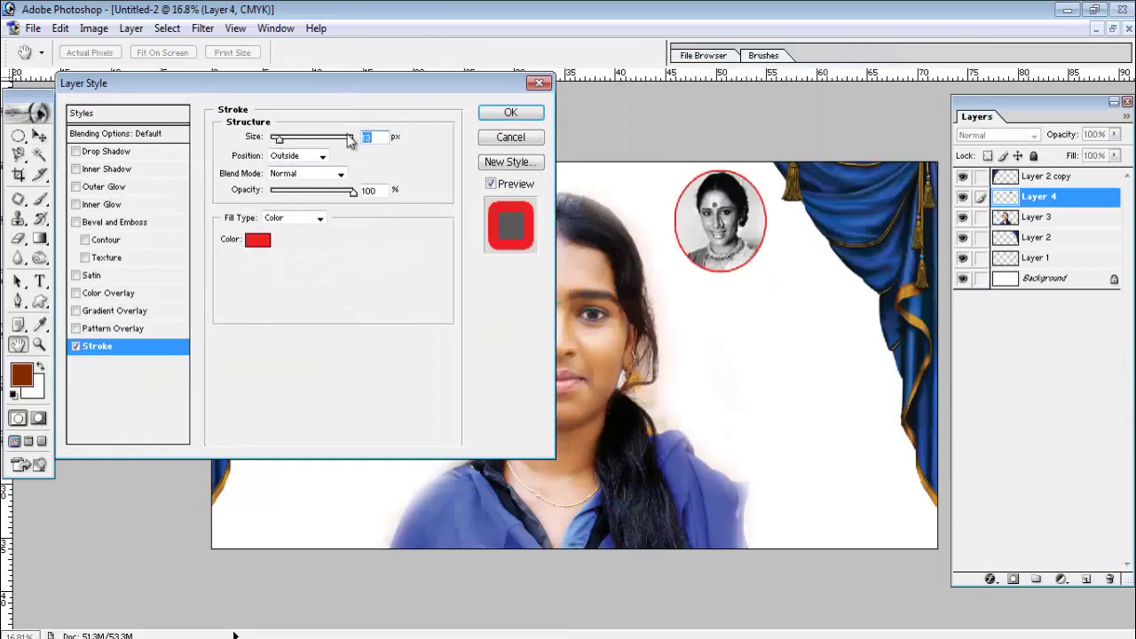
left_click(509, 112)
left_click_drag(742, 239, 431, 240)
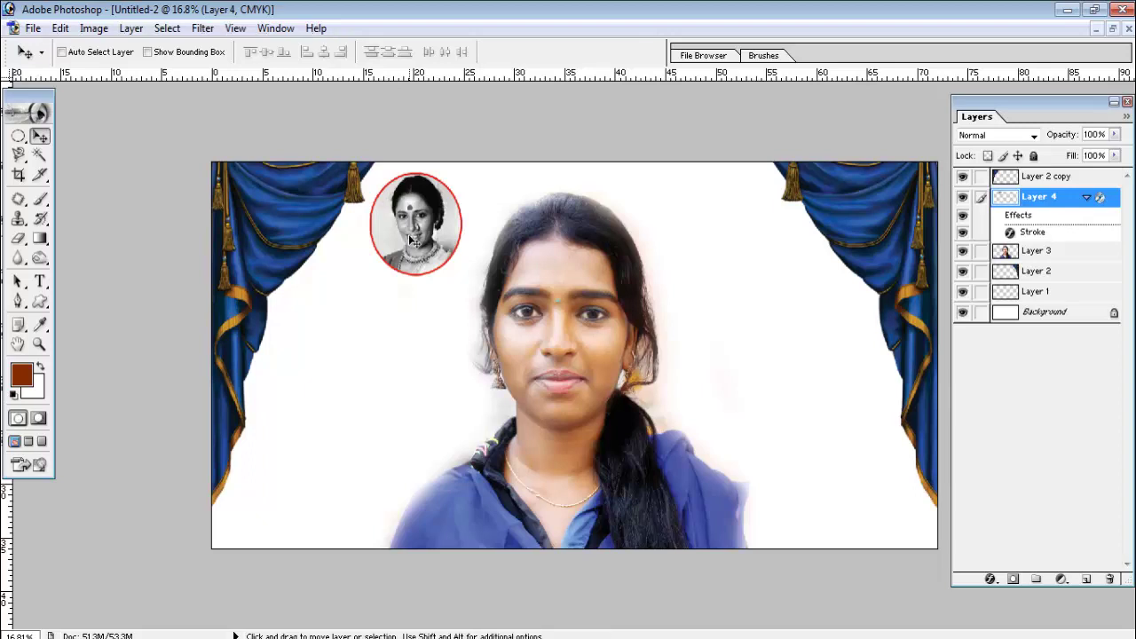
left_click_drag(411, 240, 713, 229)
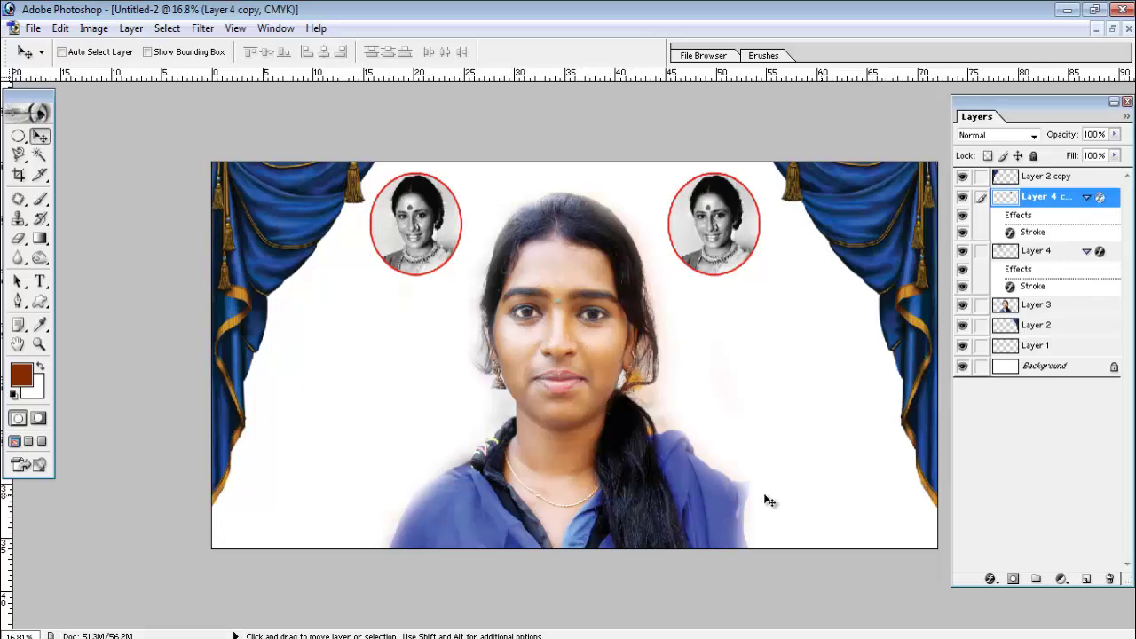
Step: Create an empty text layer, Layer 5, at the banner's lower left
left_click(39, 282)
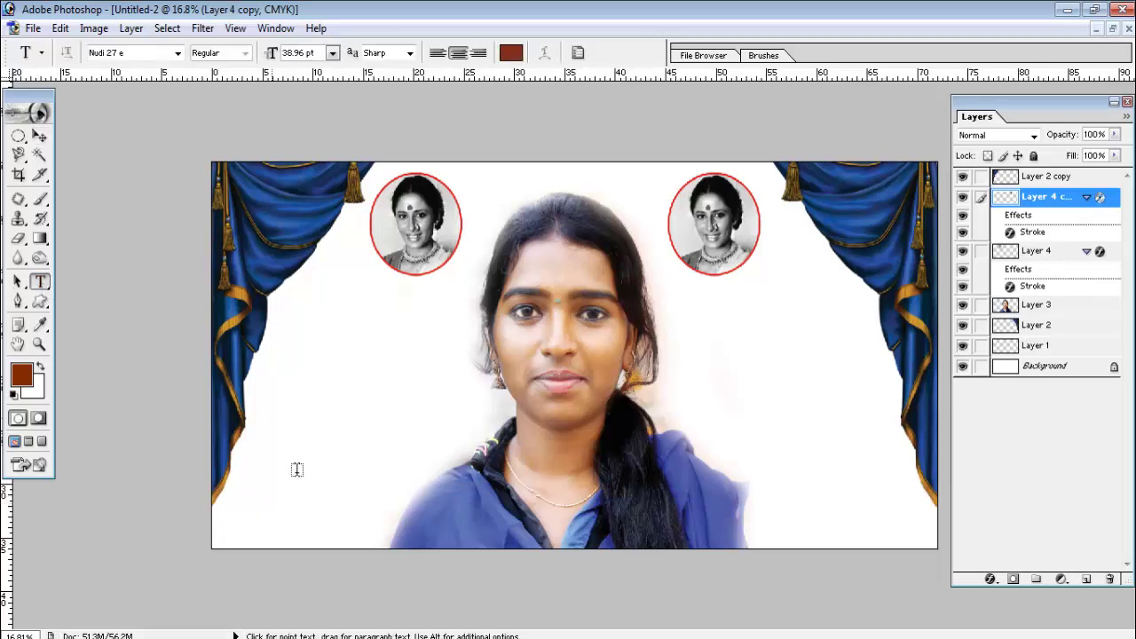
left_click(281, 500)
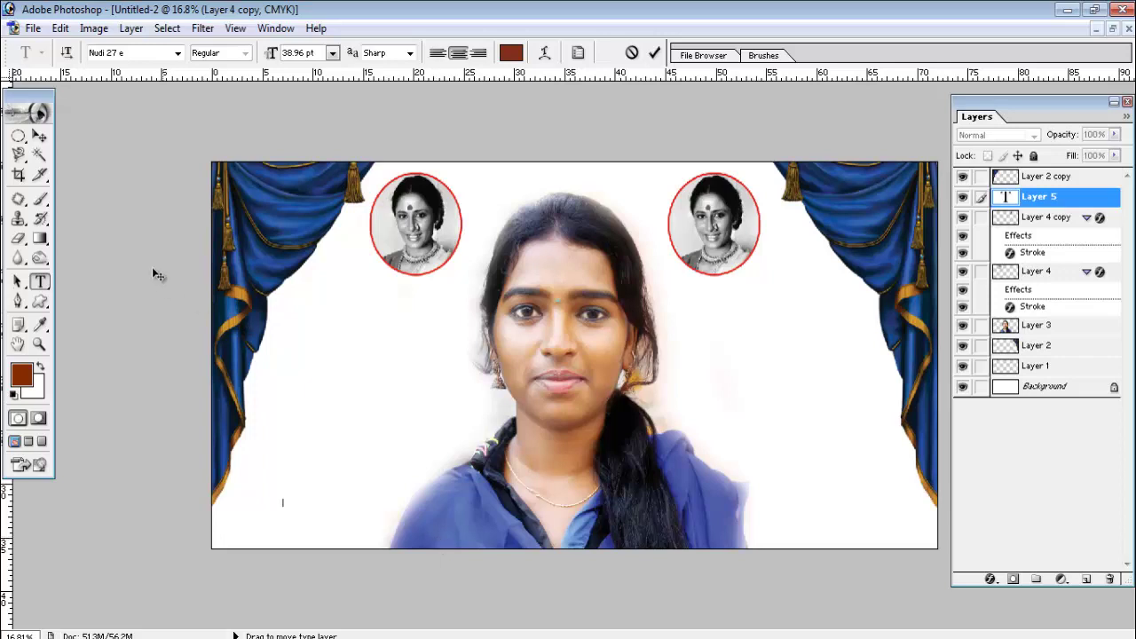
left_click(39, 136)
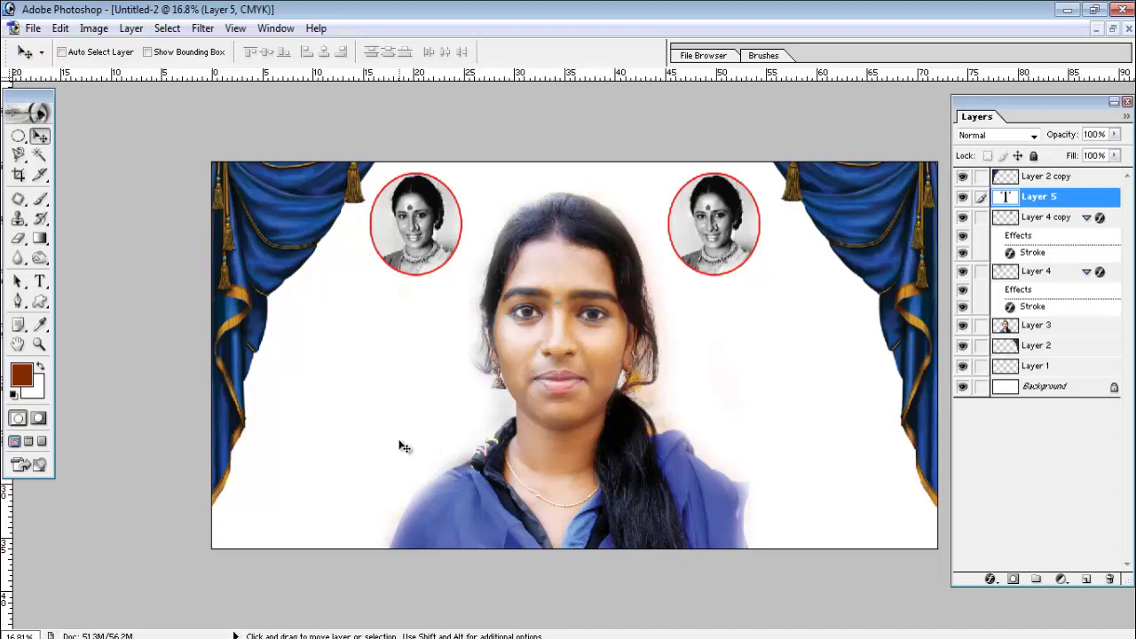
Step: Fill new Layer 6 with an orange-to-yellow gradient top to bottom and move it below Layer 2
left_click(1086, 581)
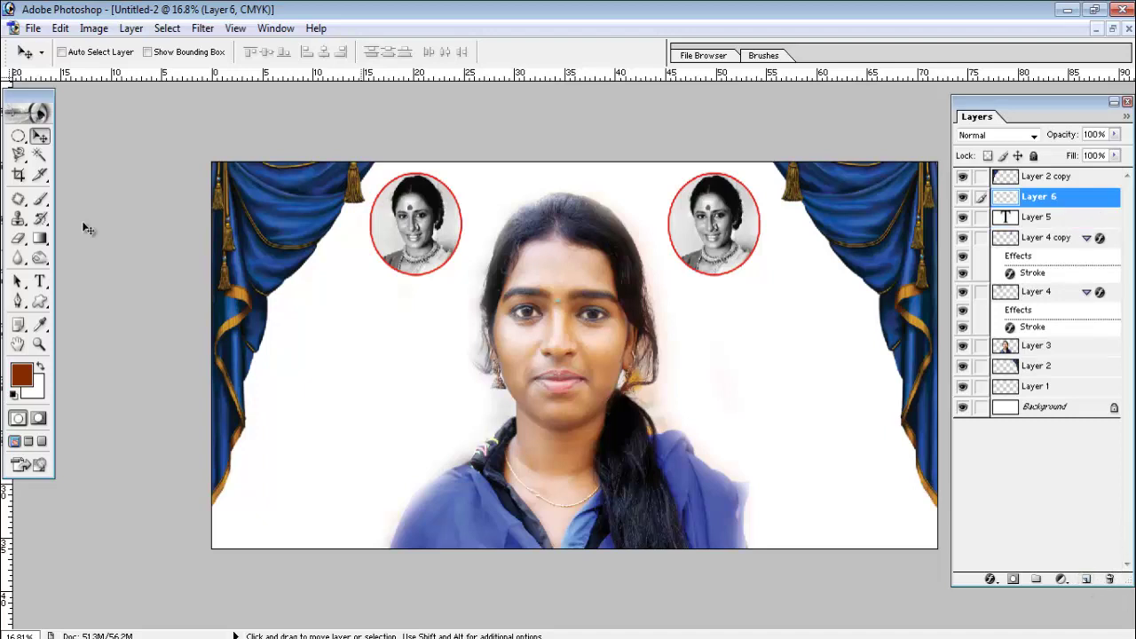
left_click(39, 241)
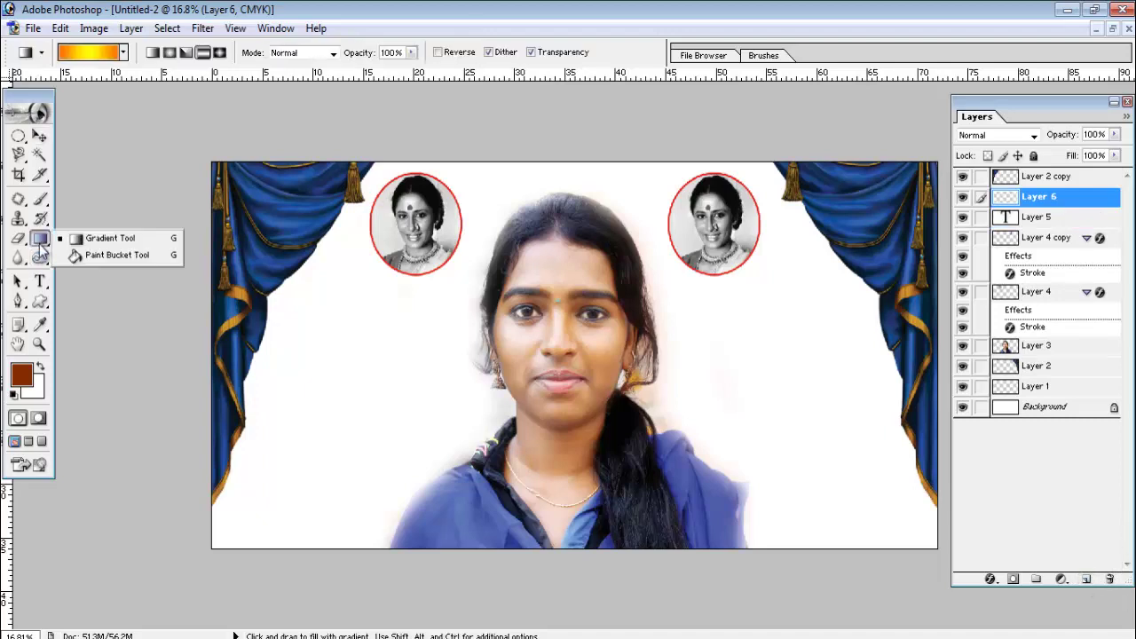
left_click(96, 53)
left_click(697, 162)
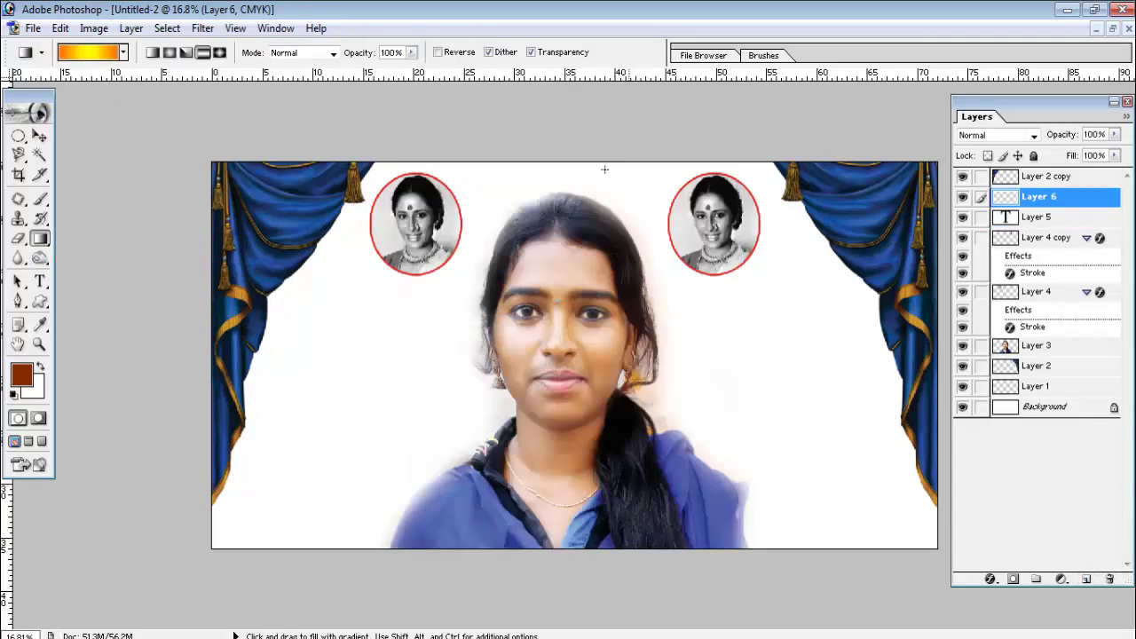
left_click_drag(583, 227, 583, 537)
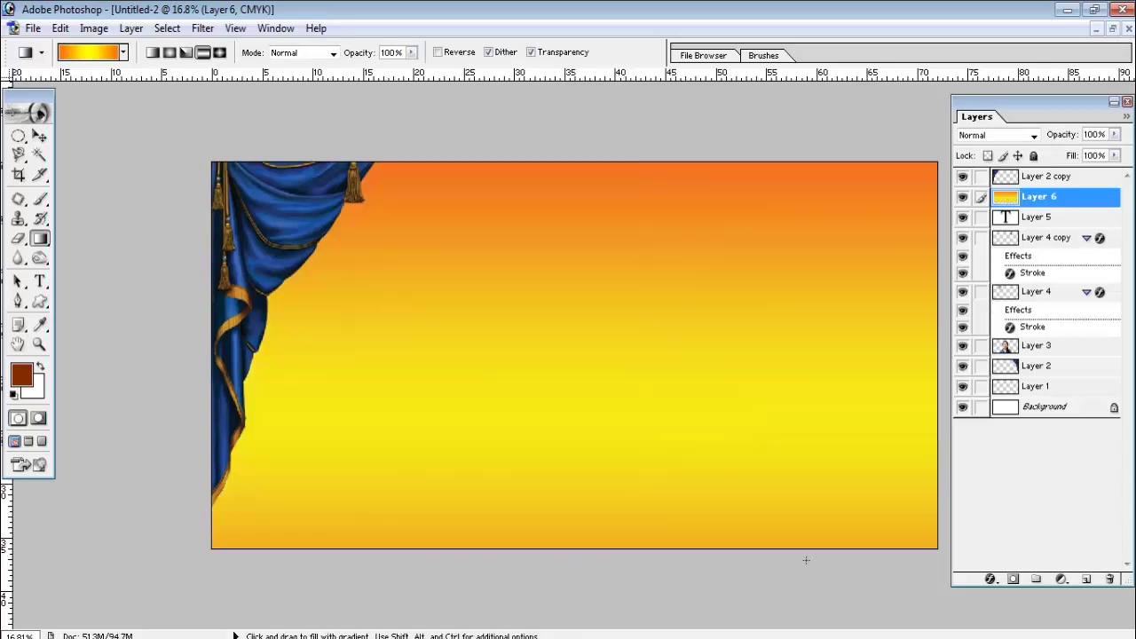
left_click_drag(1061, 197, 1052, 380)
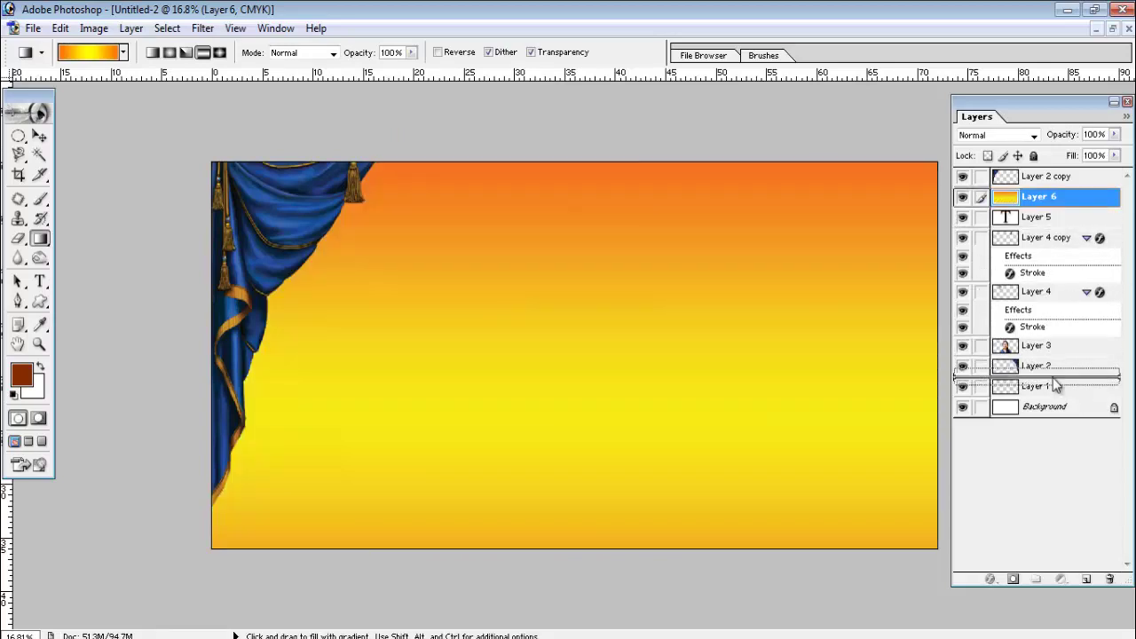
left_click(39, 137)
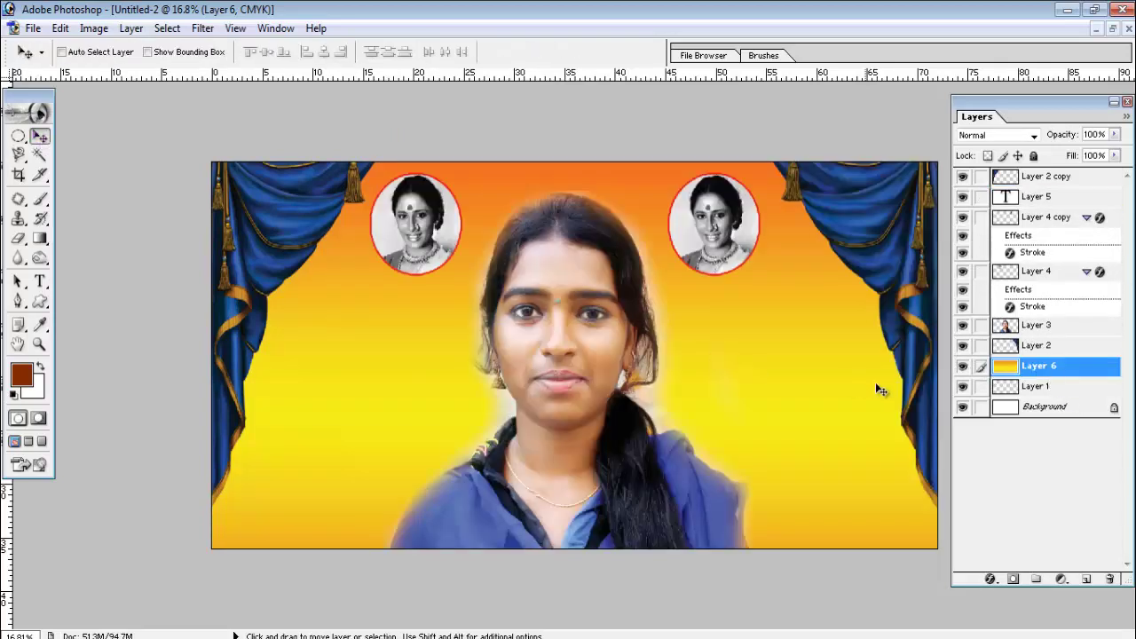
Step: Apply Hue/Saturation to the gradient layer, shifting it toward a brighter, saturated peach
right_click(768, 348)
key("ctrl+u")
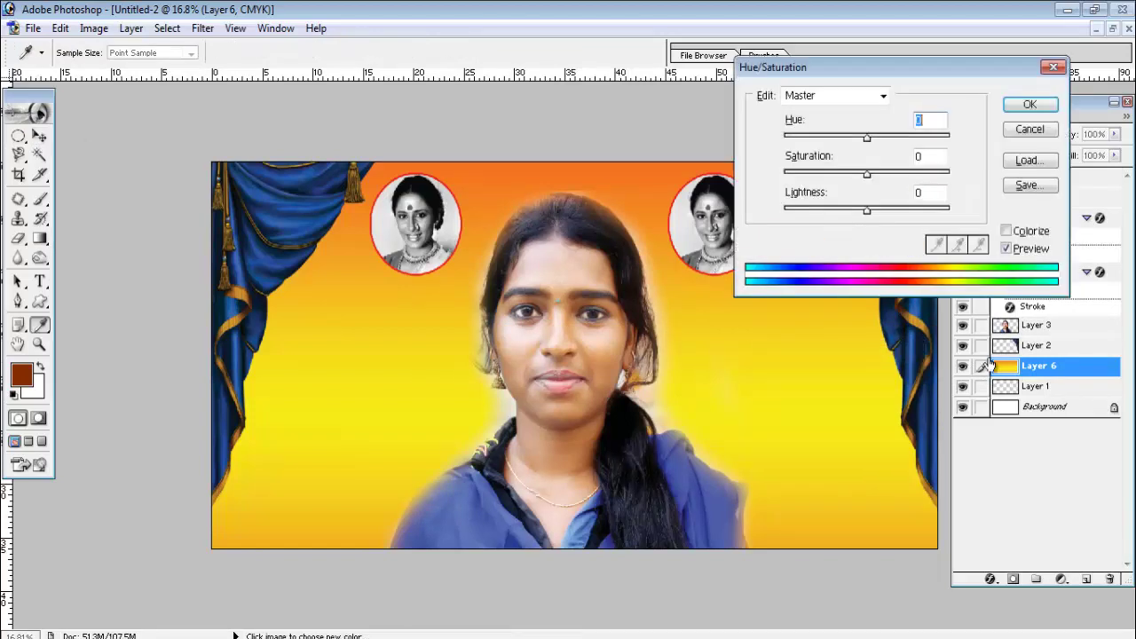
mouse_move(870, 143)
left_mouse_down()
mouse_move(954, 144)
mouse_move(881, 144)
mouse_move(879, 184)
mouse_move(935, 175)
left_mouse_up()
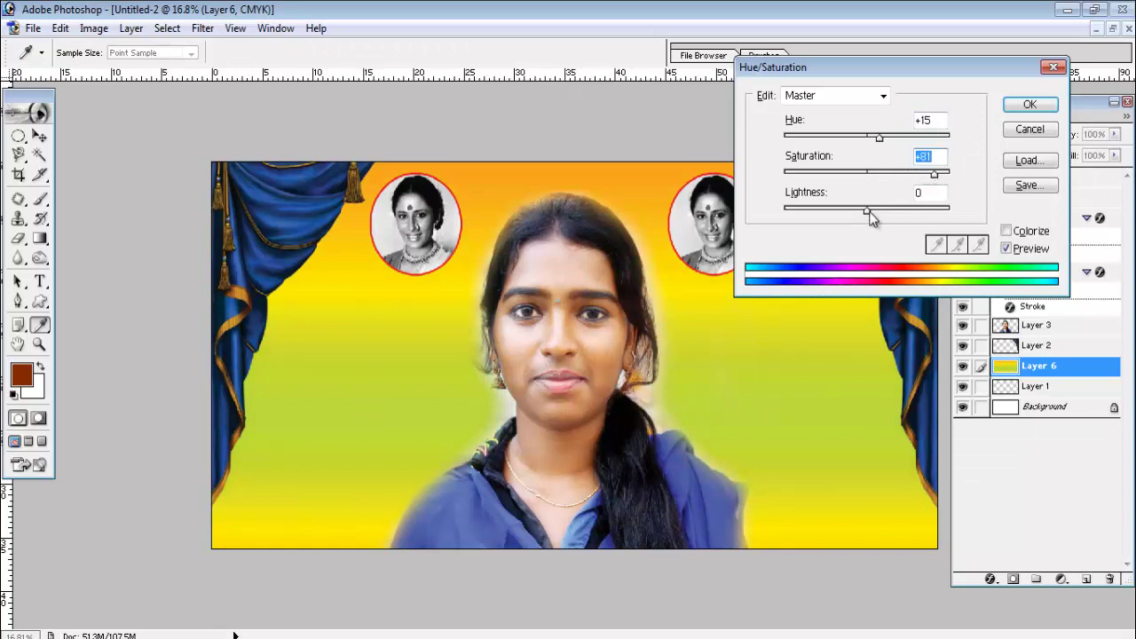
mouse_move(869, 213)
left_mouse_down()
mouse_move(927, 214)
mouse_move(914, 213)
left_mouse_up()
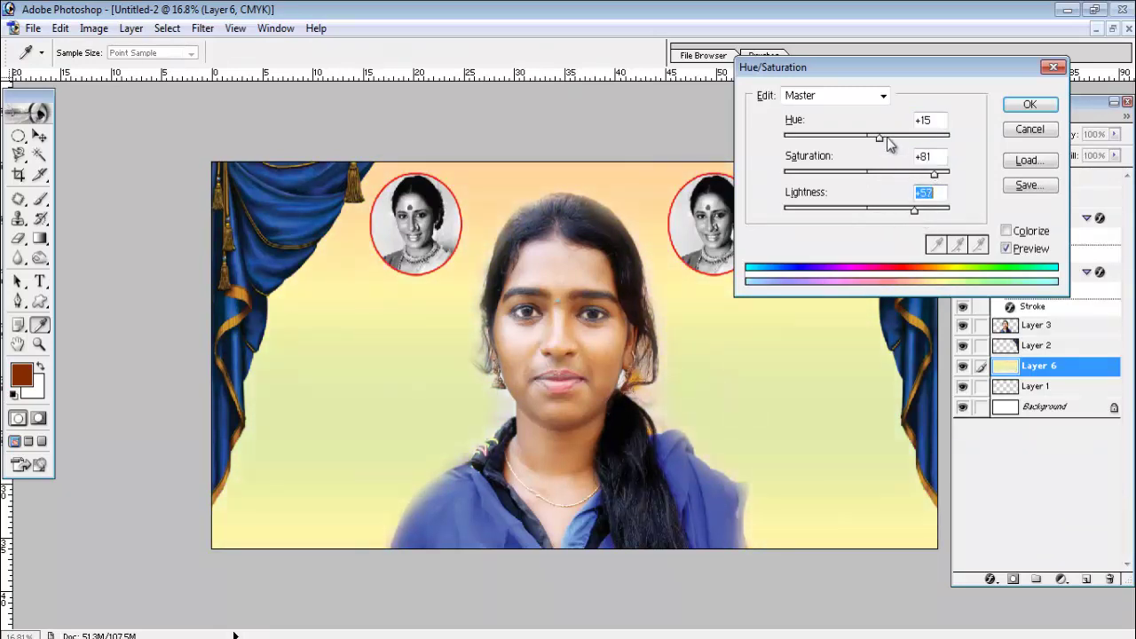
mouse_move(888, 144)
left_mouse_down()
mouse_move(923, 147)
mouse_move(802, 144)
left_mouse_up()
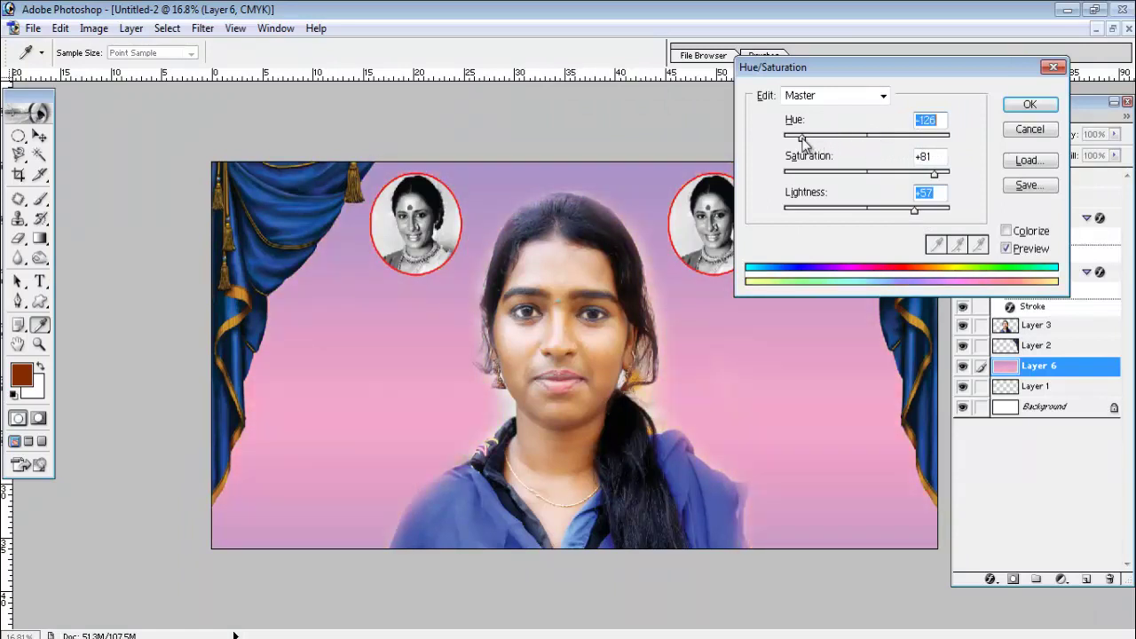
mouse_move(914, 210)
left_mouse_down()
mouse_move(861, 213)
mouse_move(918, 215)
mouse_move(904, 220)
left_mouse_up()
mouse_move(935, 174)
left_mouse_down()
mouse_move(955, 177)
mouse_move(787, 177)
mouse_move(951, 184)
left_mouse_up()
left_click_drag(803, 139, 870, 148)
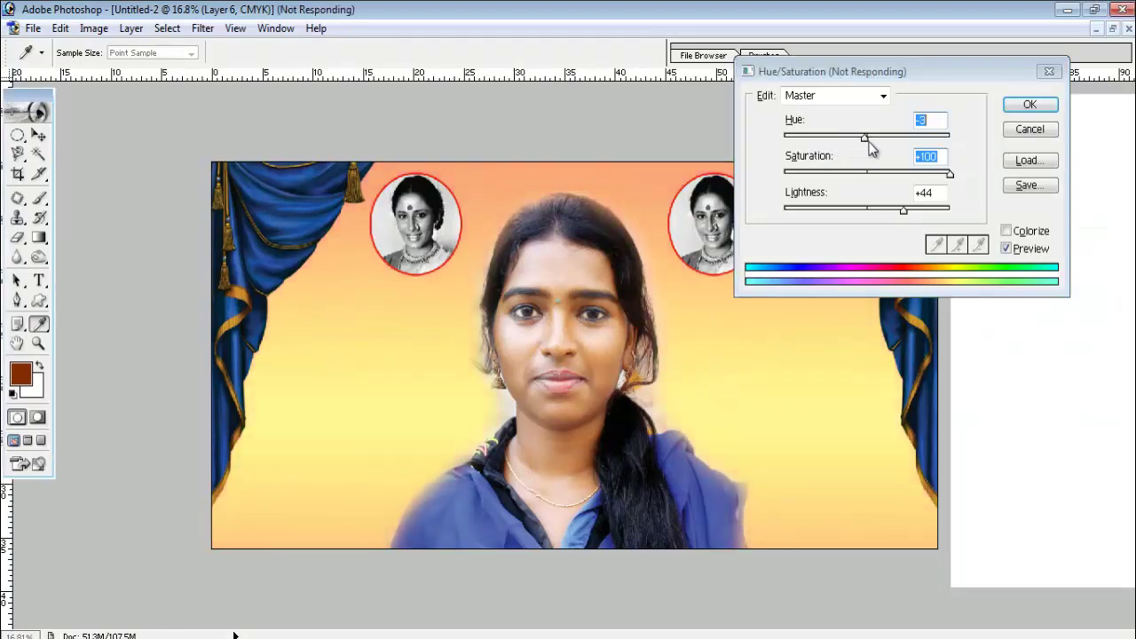
key("Return")
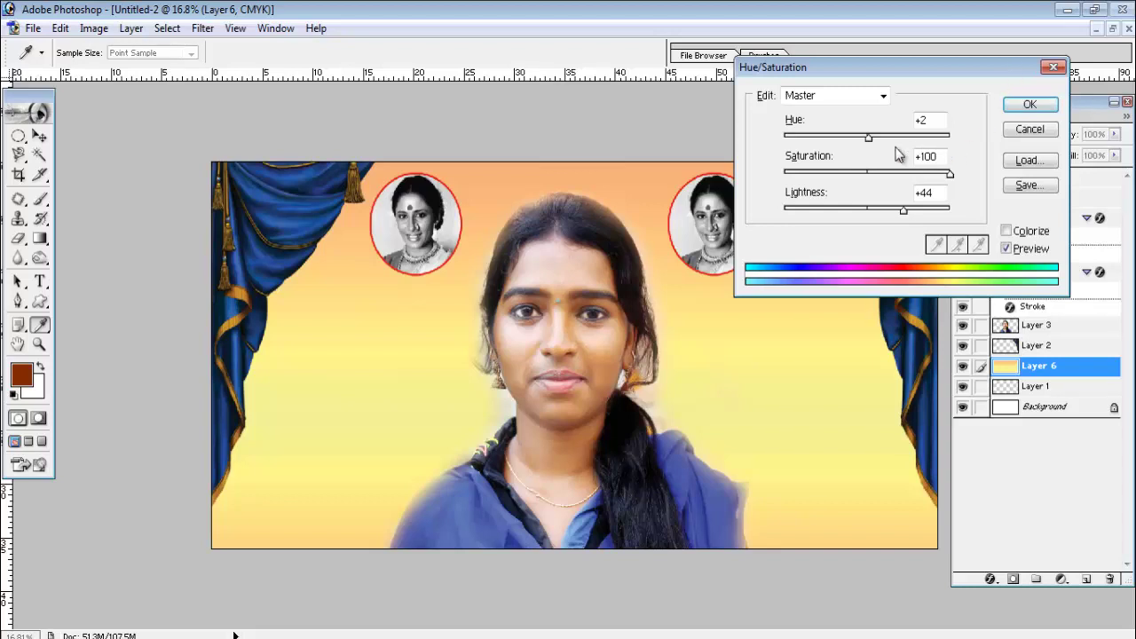
Step: Fine-tune the backdrop to Hue −5, Saturation +100, Lightness +44
left_click_drag(869, 138, 864, 142)
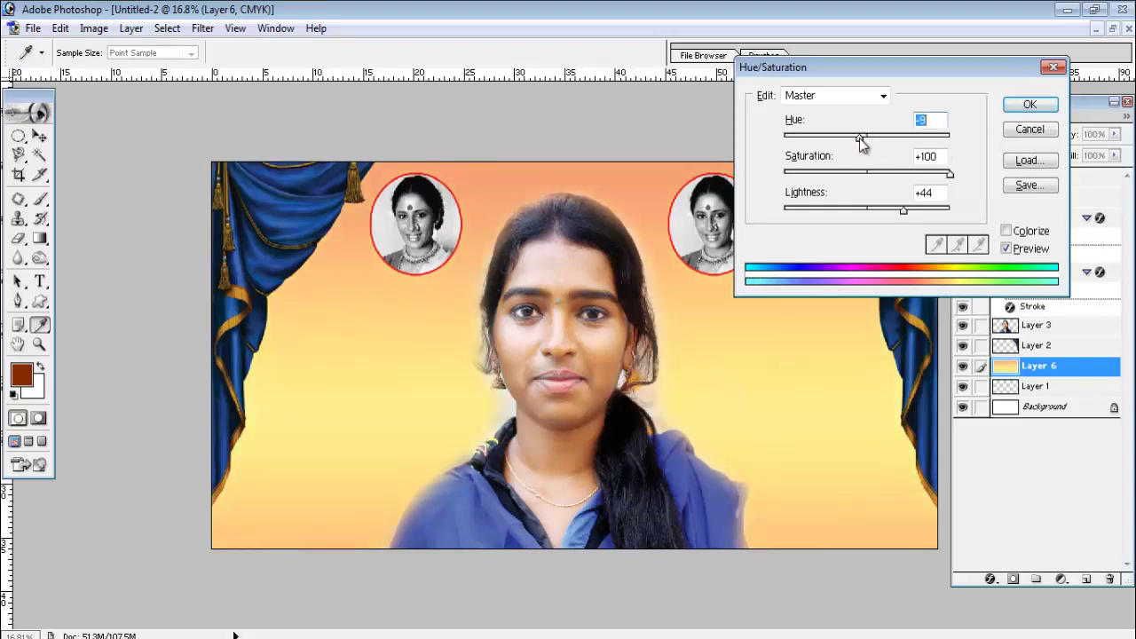
left_click(859, 137)
mouse_move(865, 144)
left_mouse_down()
mouse_move(877, 144)
mouse_move(852, 144)
left_mouse_up()
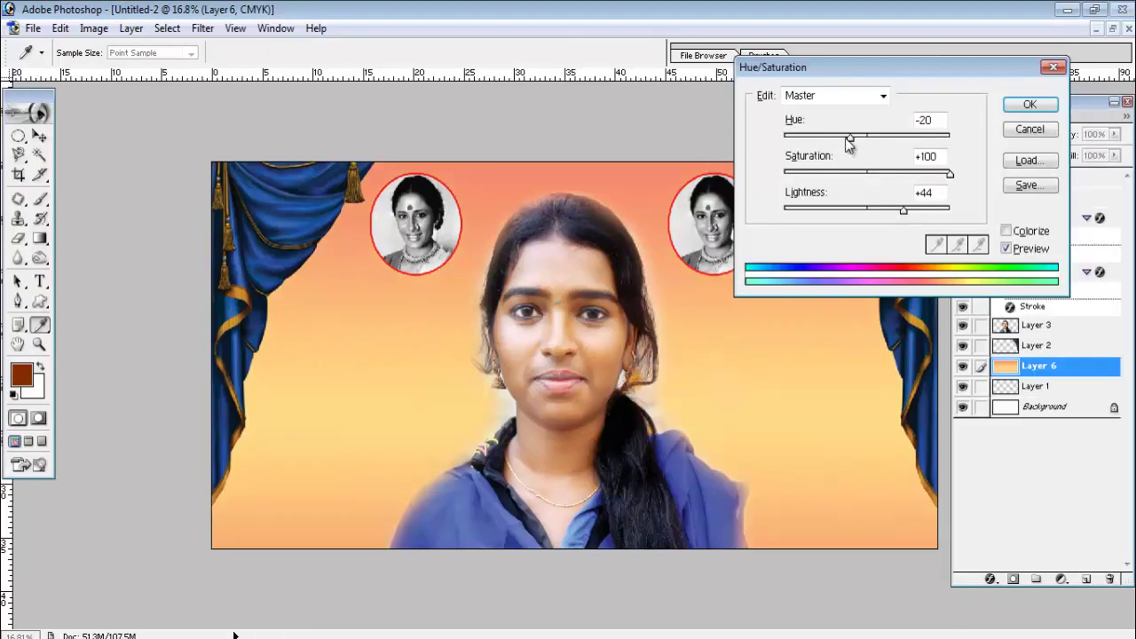
left_click_drag(848, 142, 862, 142)
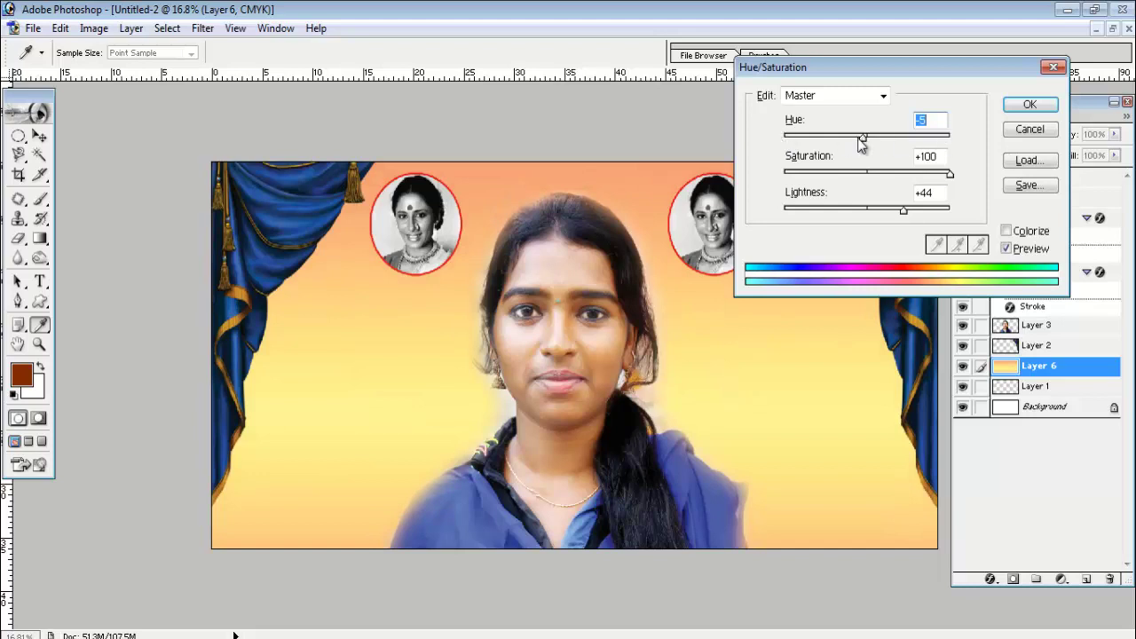
left_click(1028, 104)
key("v")
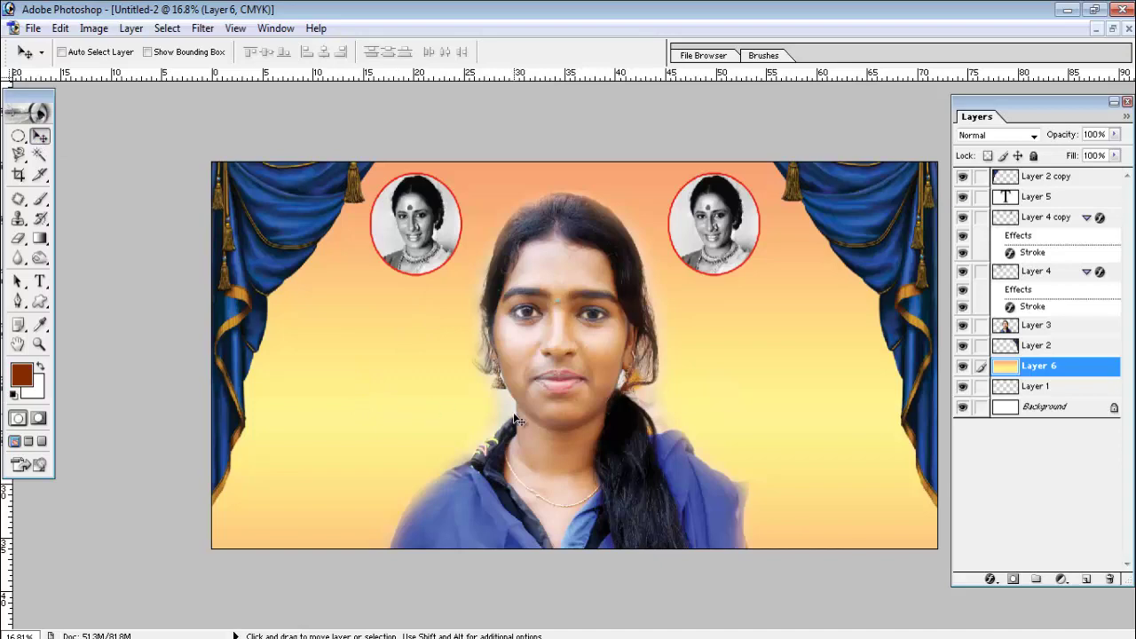
Step: Open the images-9 crowd photo
left_click(32, 28)
left_click(53, 64)
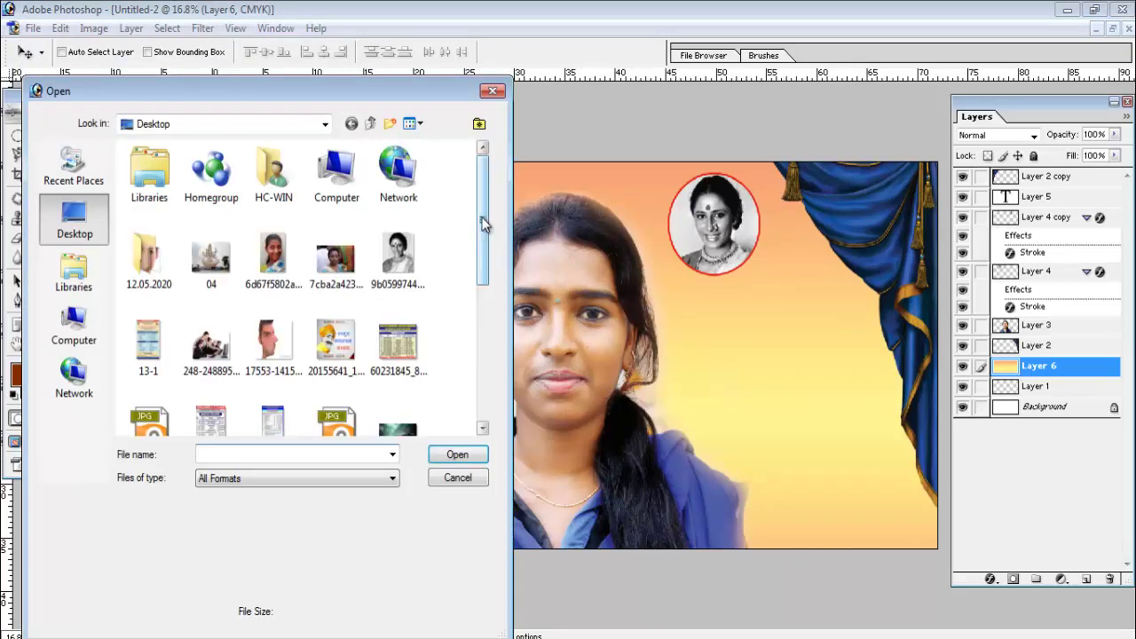
left_click_drag(484, 189, 494, 320)
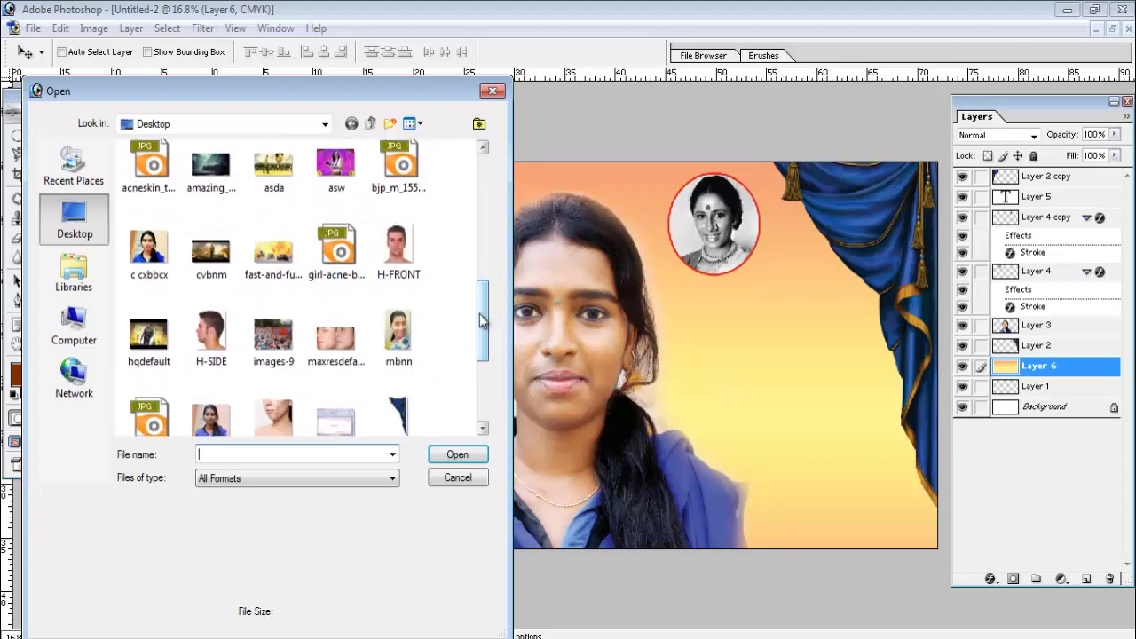
left_click(274, 338)
left_click(460, 455)
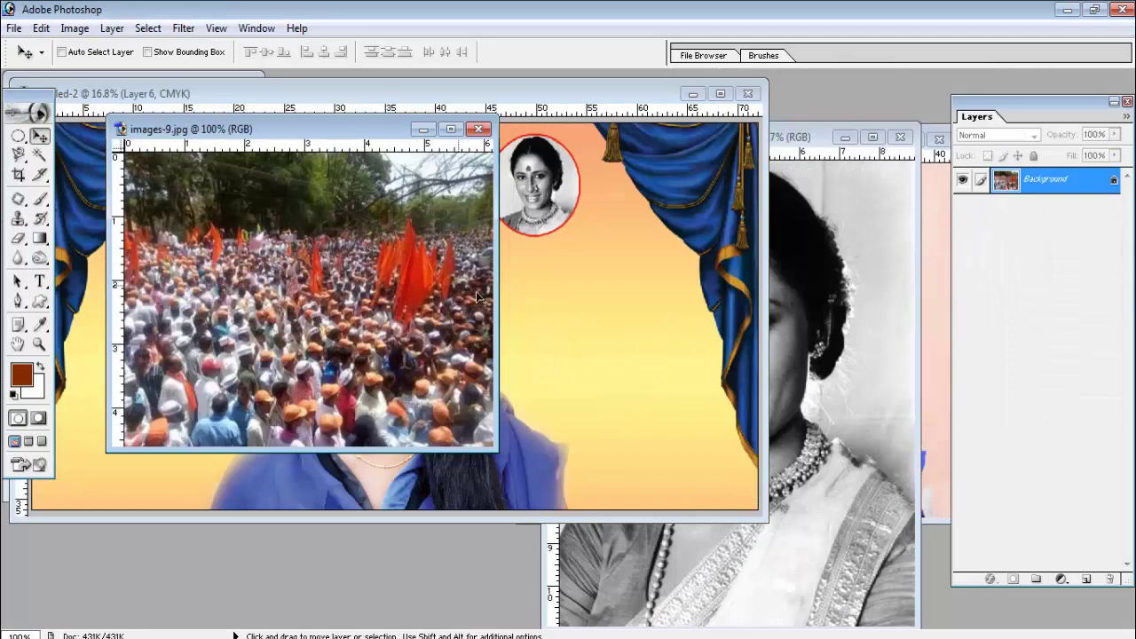
Step: Drag the crowd photo into the banner as Layer 7 and scale it to cover the canvas
mouse_move(413, 285)
left_mouse_down()
mouse_move(622, 346)
mouse_move(237, 161)
left_mouse_up()
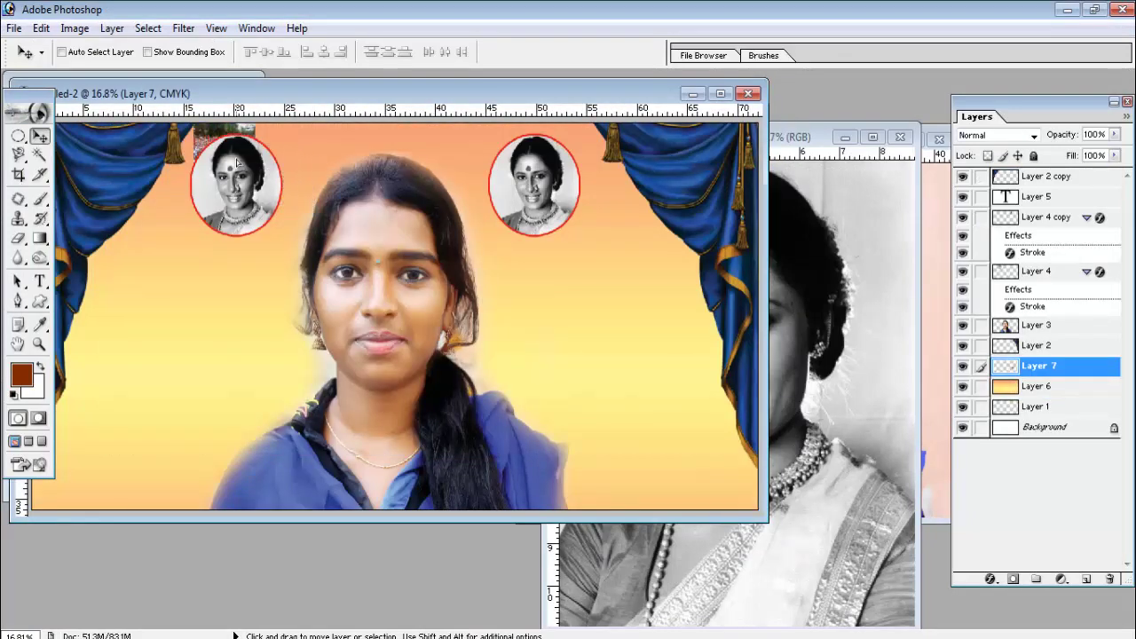
left_click(720, 93)
mouse_move(410, 174)
left_mouse_down()
mouse_move(327, 290)
mouse_move(777, 136)
left_mouse_up()
key("ctrl+t")
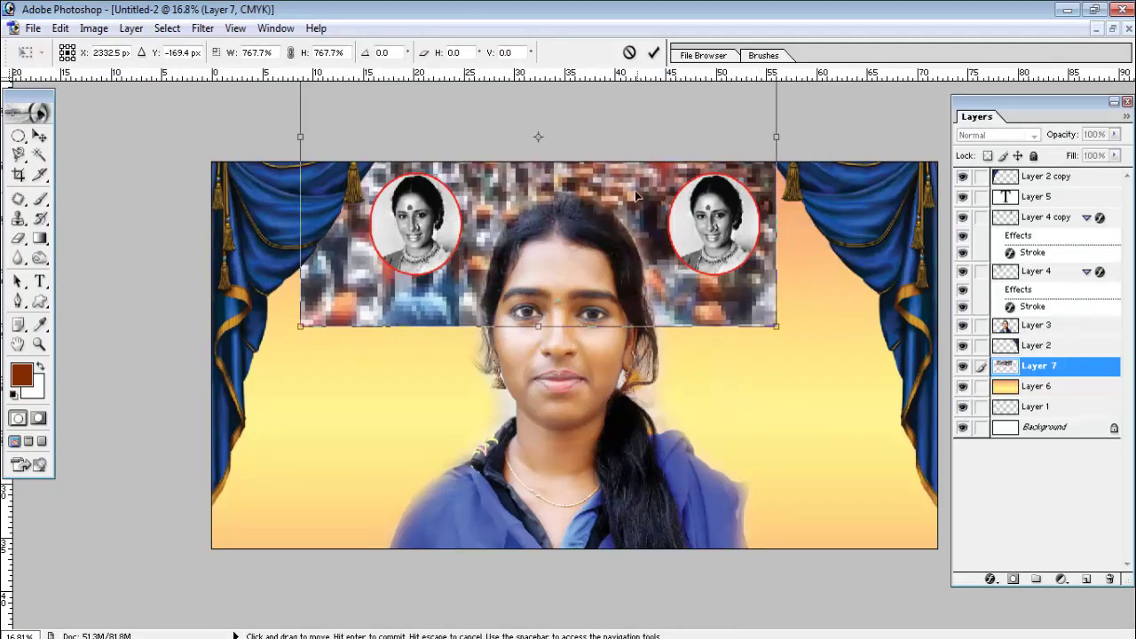
left_click_drag(636, 195, 550, 417)
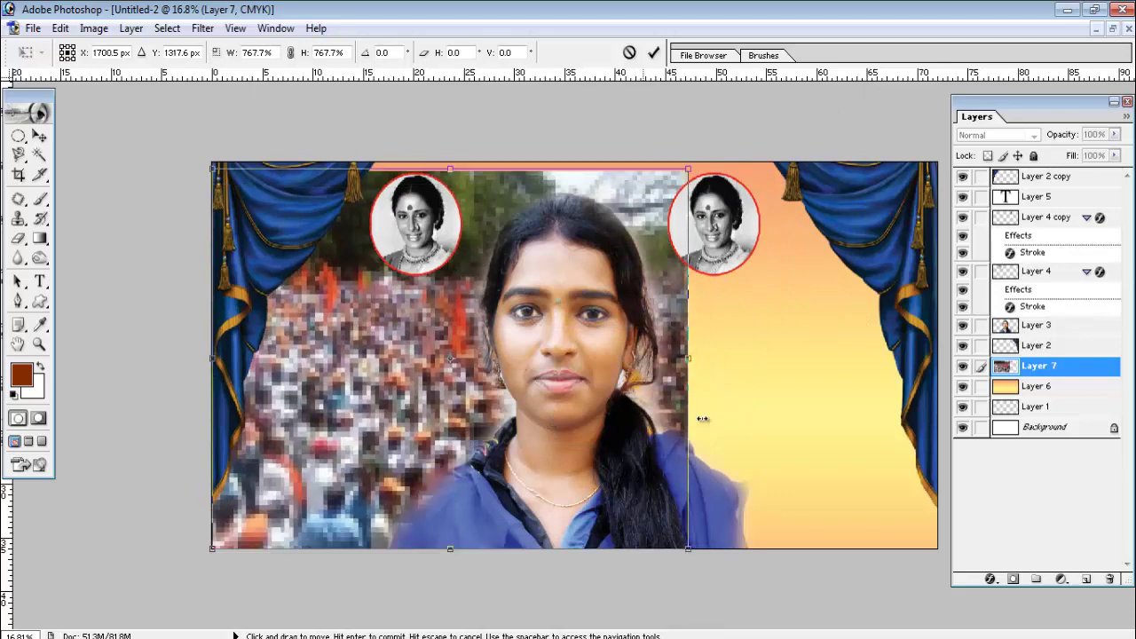
scroll(702, 418, "down", 2)
scroll(714, 410, "down", 2)
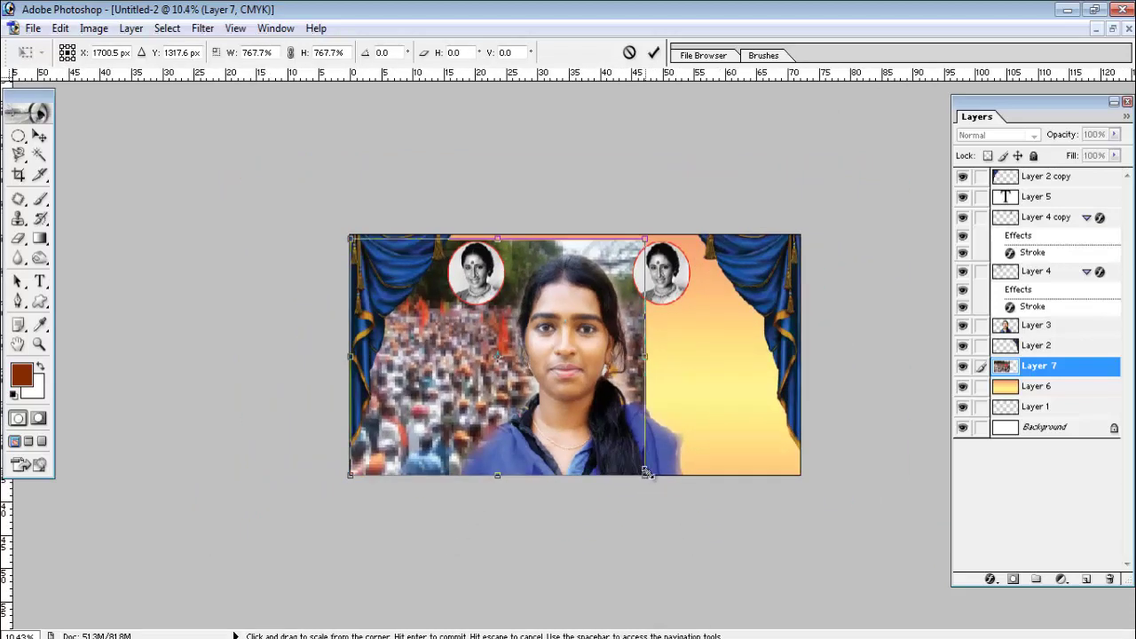
left_click_drag(645, 476, 844, 539)
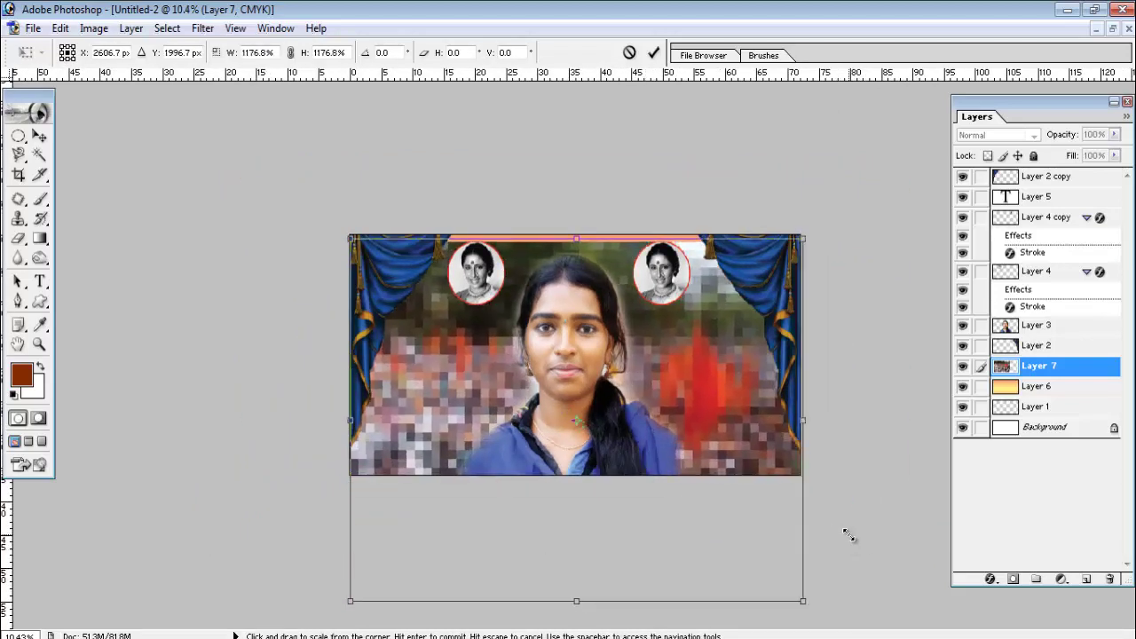
mouse_move(656, 494)
left_mouse_down()
mouse_move(657, 369)
mouse_move(657, 411)
left_mouse_up()
key("Return")
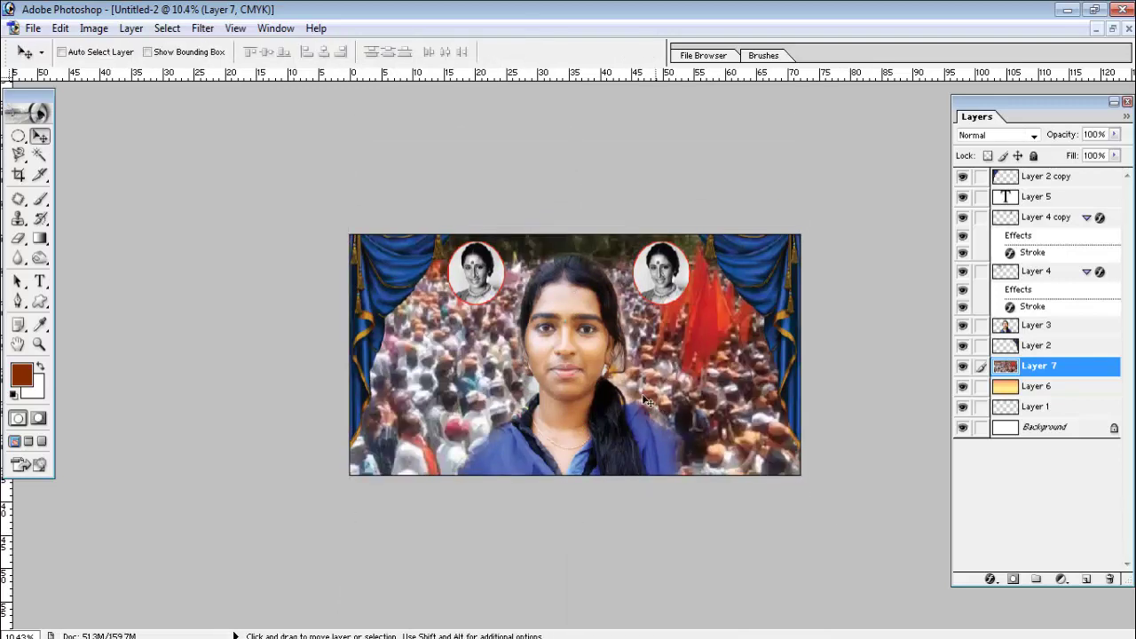
Step: Set the crowd layer, Layer 7, to about 32% opacity
left_click_drag(710, 377, 703, 354)
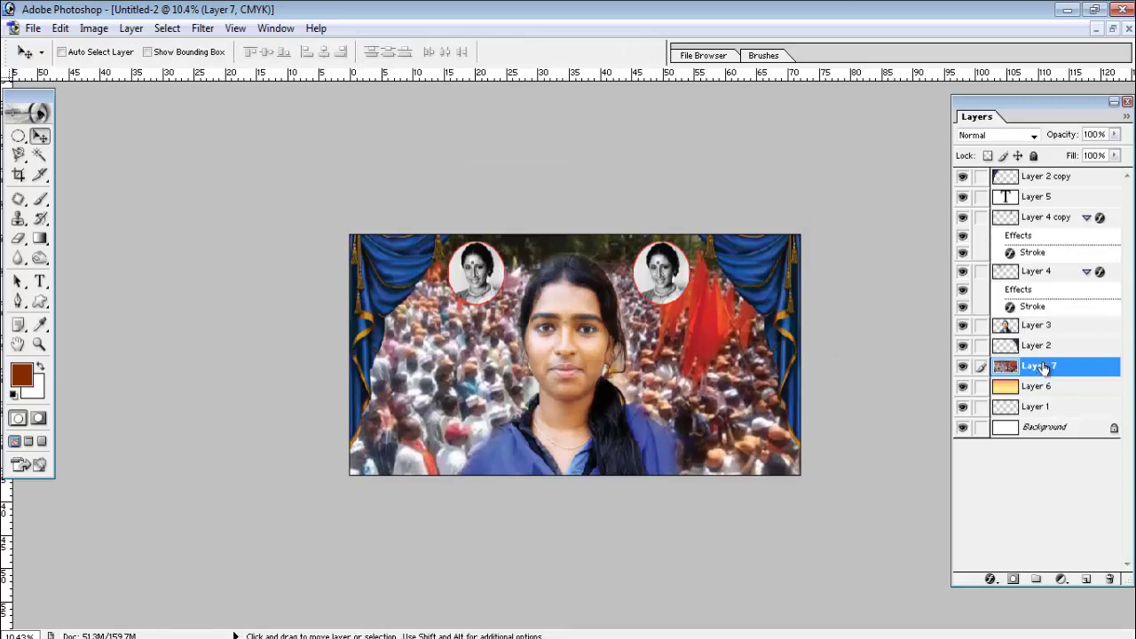
left_click(1115, 135)
left_click_drag(1114, 152, 1051, 156)
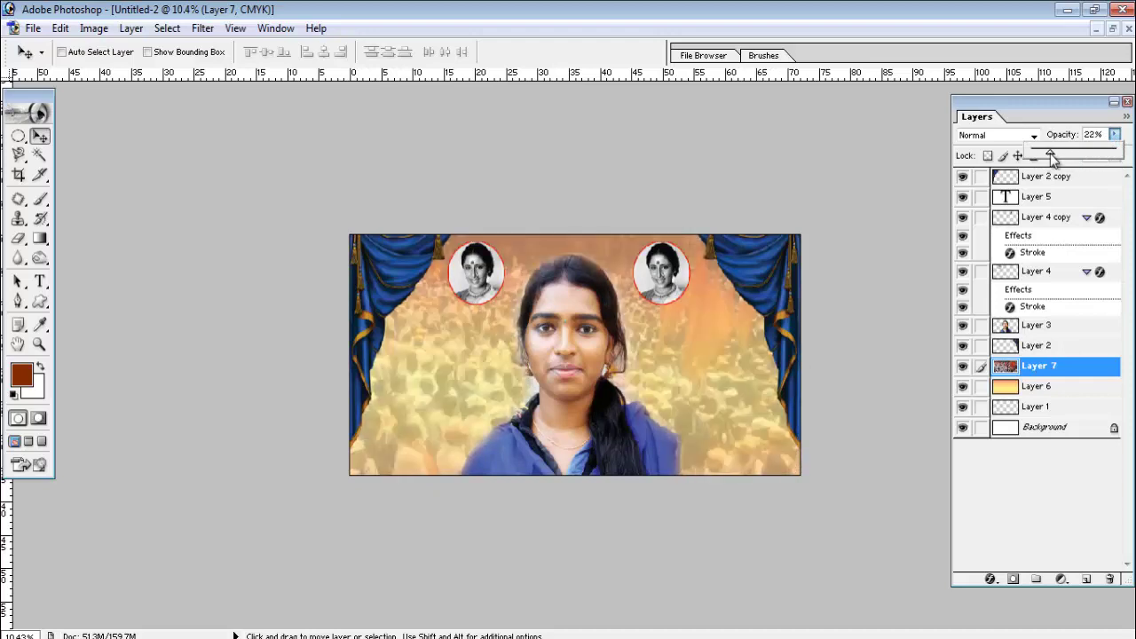
left_click_drag(1051, 157, 1064, 157)
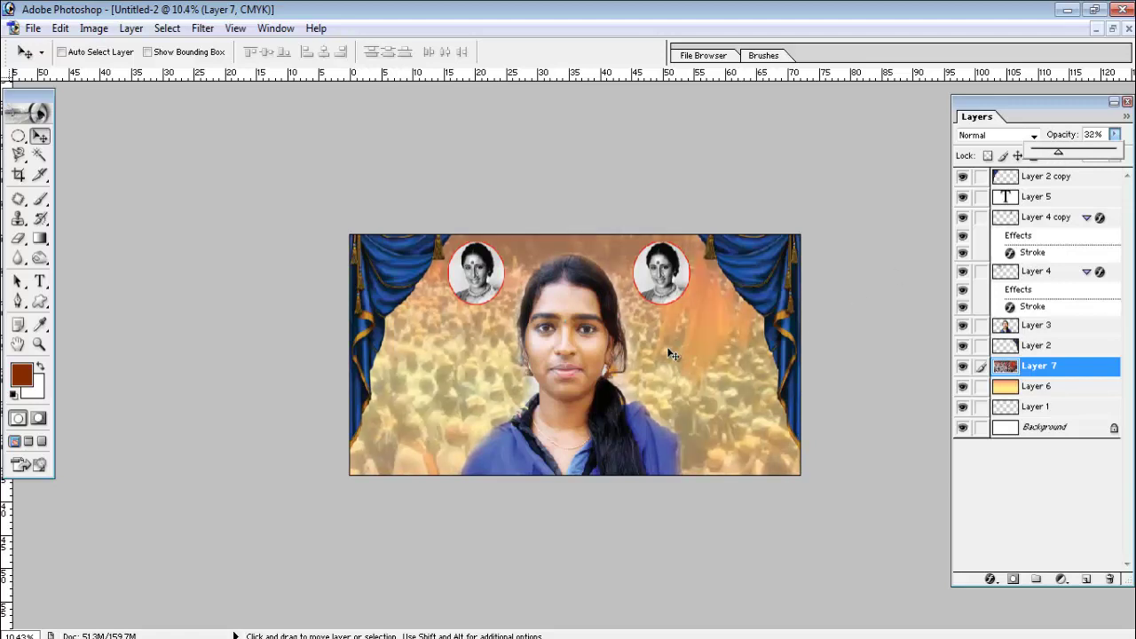
key("ctrl+plus")
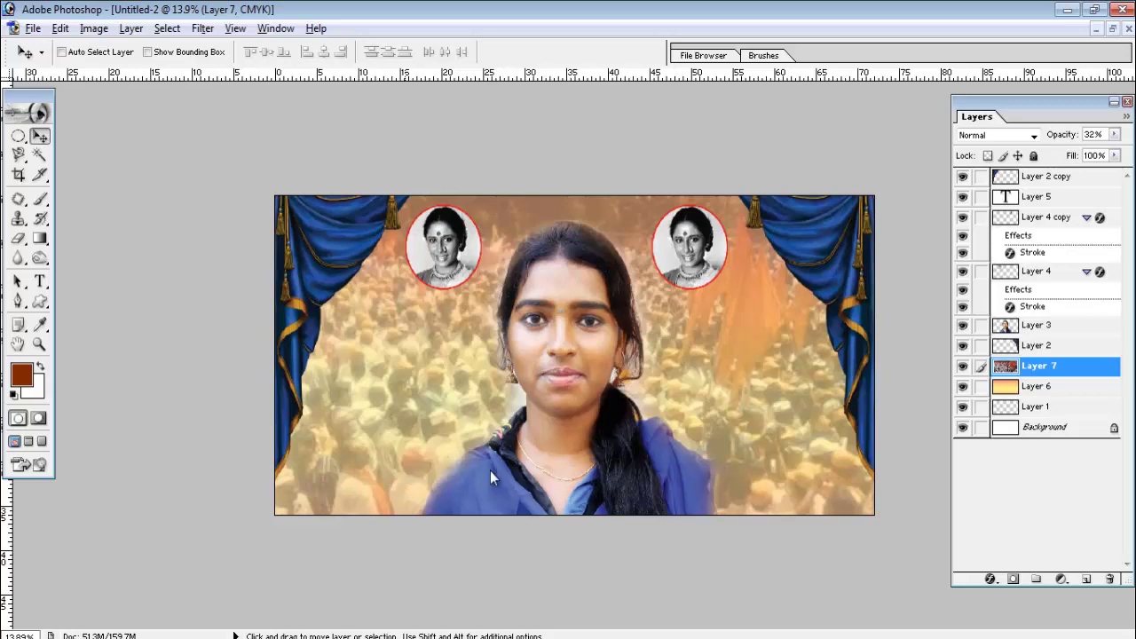
Step: Type a trial 60 pt text line on the banner, then delete that text layer
left_click(40, 282)
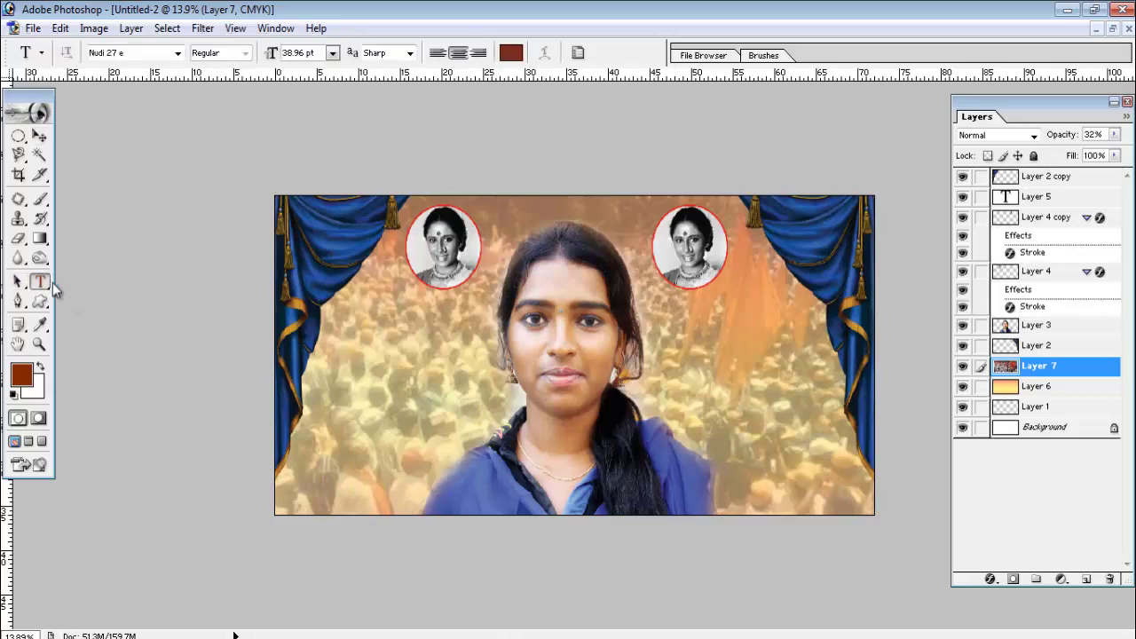
left_click(365, 465)
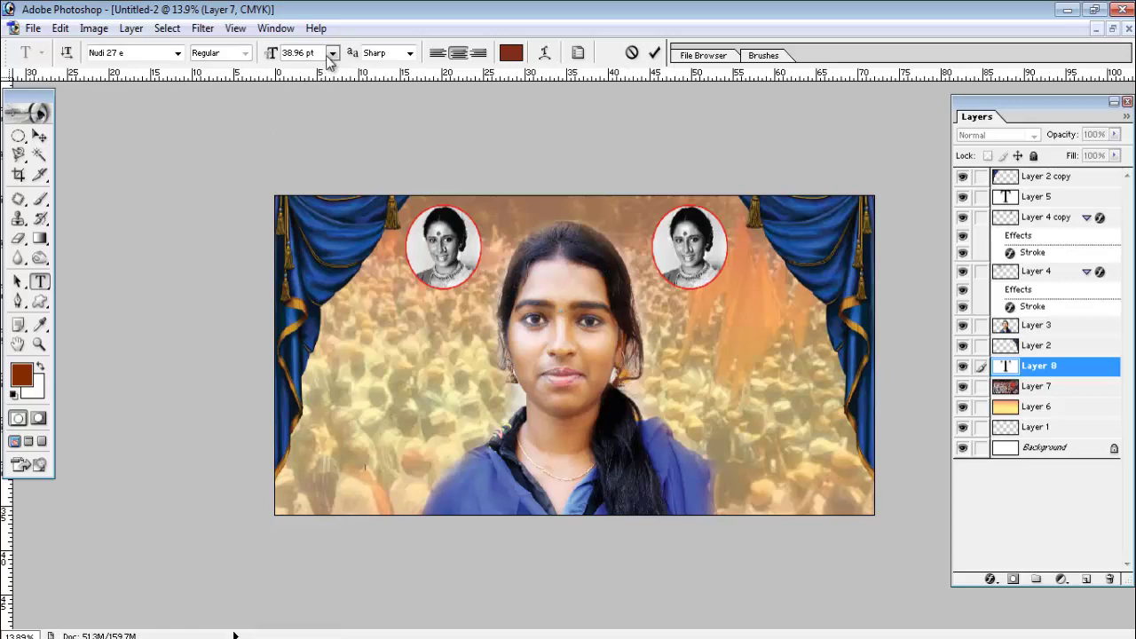
left_click(332, 53)
left_click(329, 332)
type("ssssssssssss")
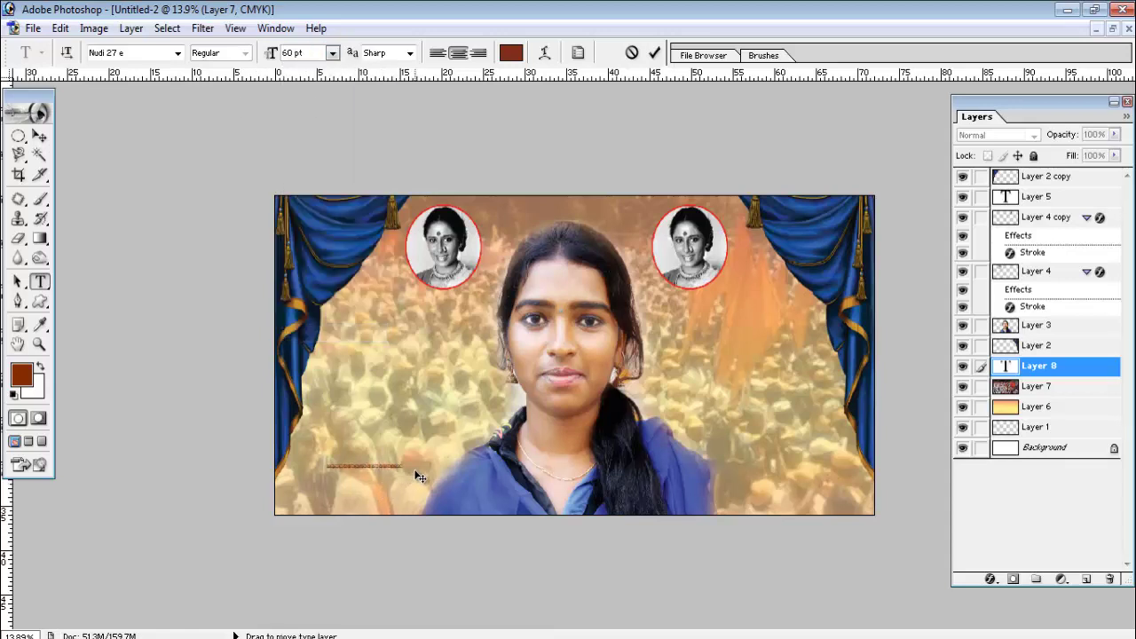
left_click(39, 135)
key("Delete")
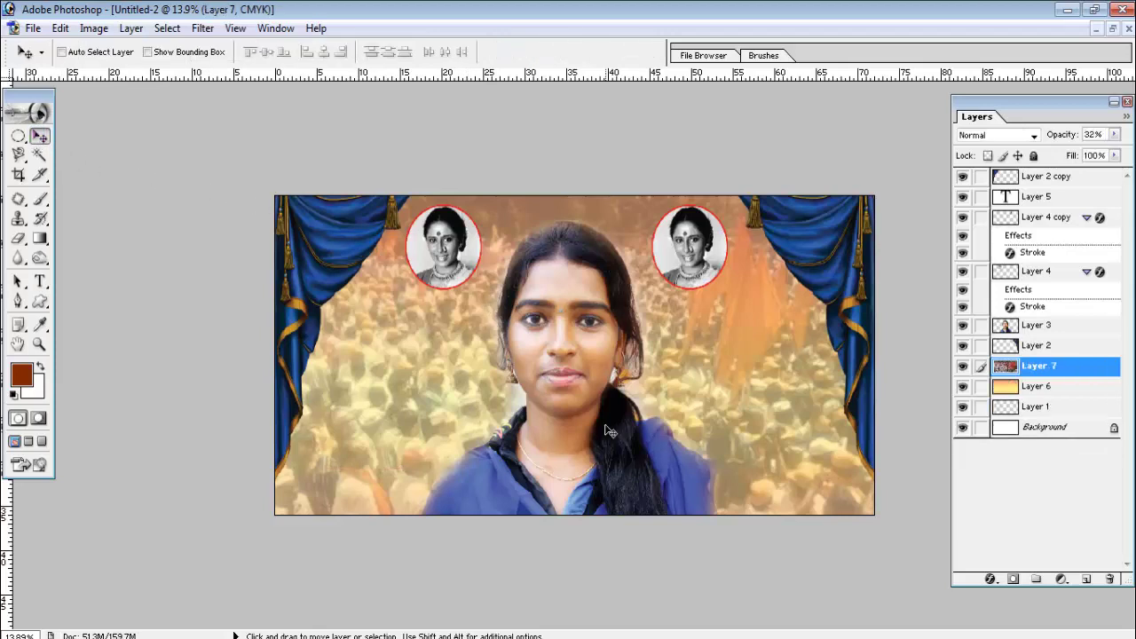
left_click(33, 28)
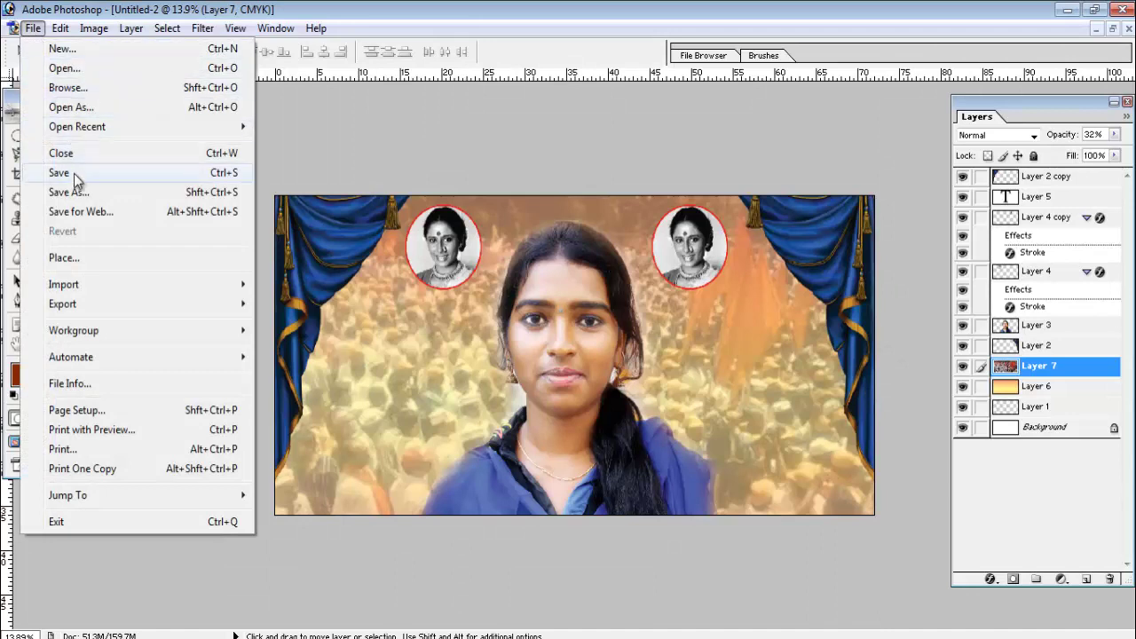
left_click(285, 224)
Step: Duplicate Layer 3, move the copy lower left, set it to 20% opacity and hide it
right_click(568, 290)
left_click(585, 298)
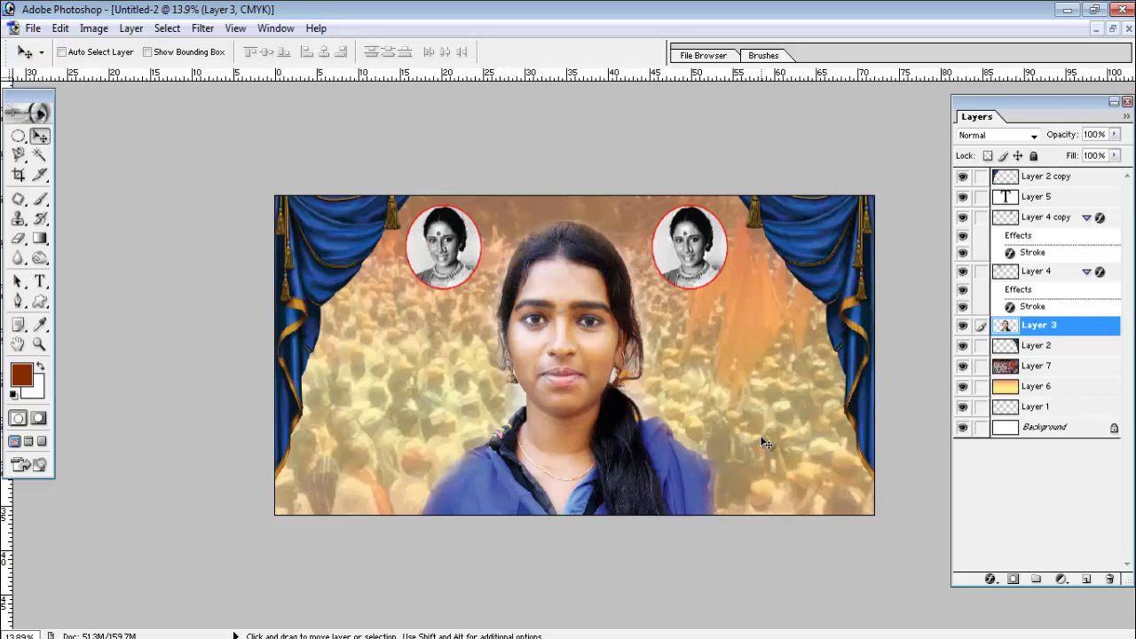
key("ctrl+j")
left_click_drag(593, 395, 403, 423)
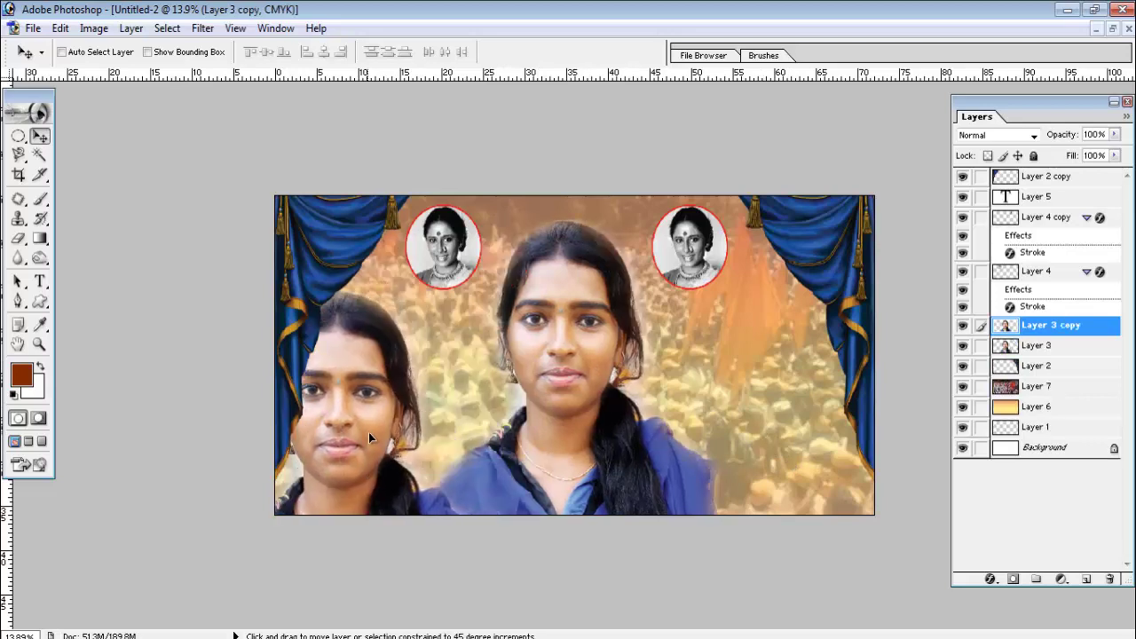
key("2")
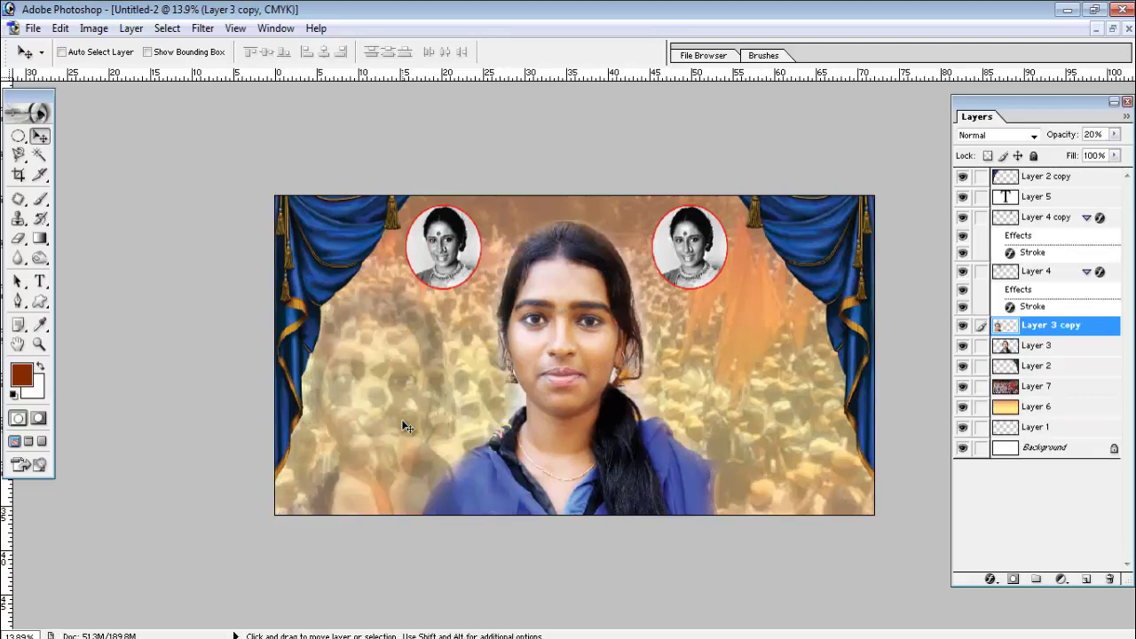
left_click_drag(401, 419, 402, 375)
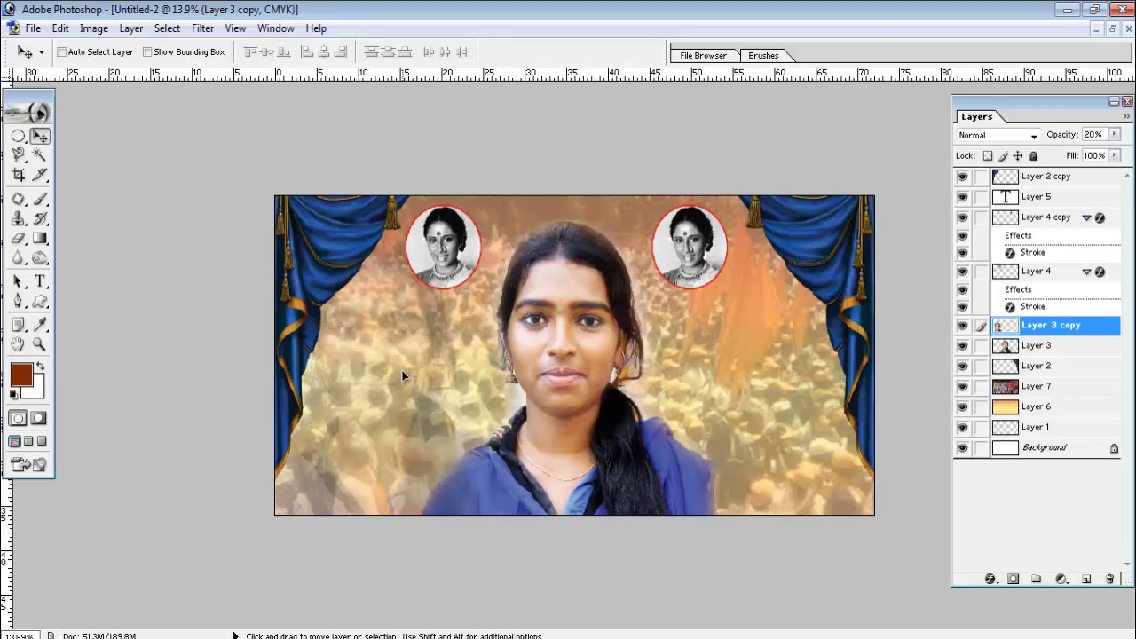
left_click(962, 325)
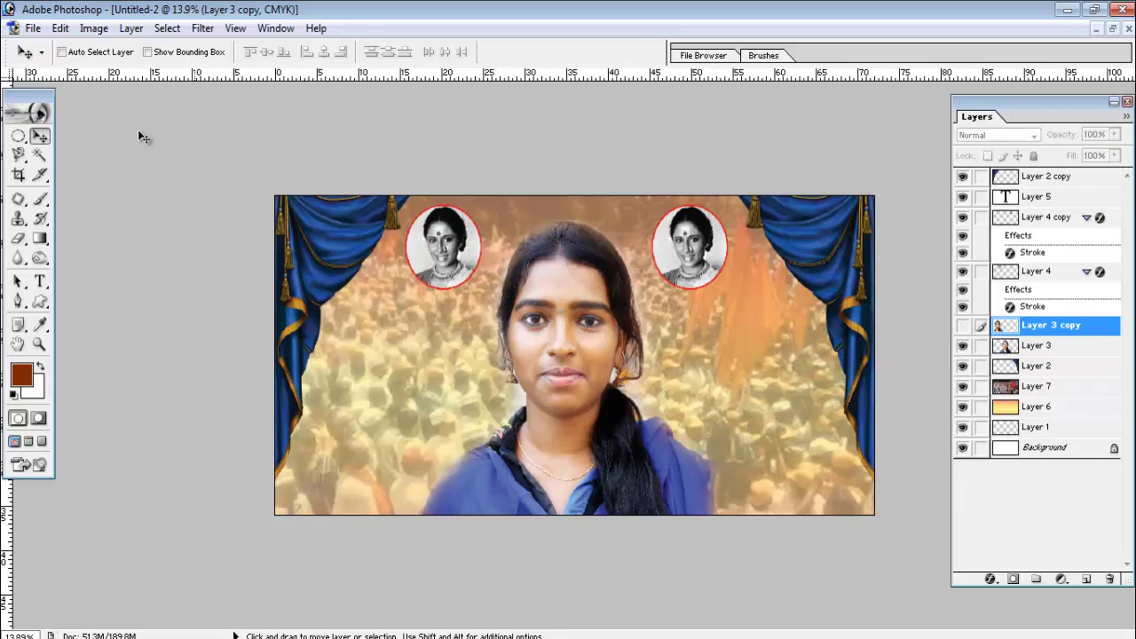
left_click(33, 29)
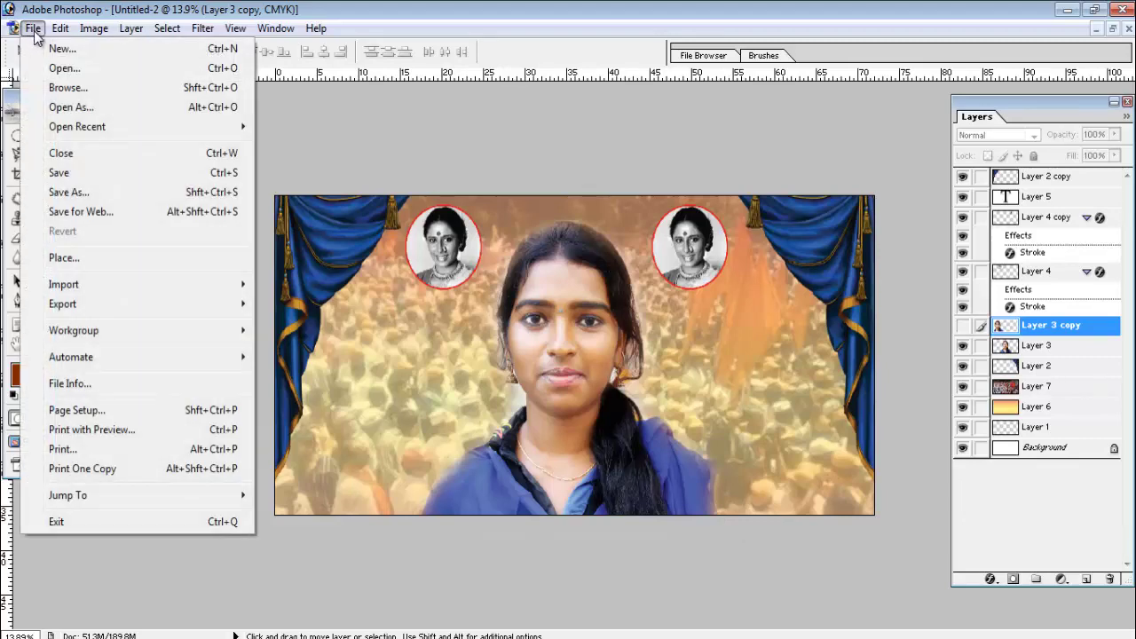
Step: Save the banner to the desktop as a JPEG named 'zxcvnm' with default quality options
left_click(53, 174)
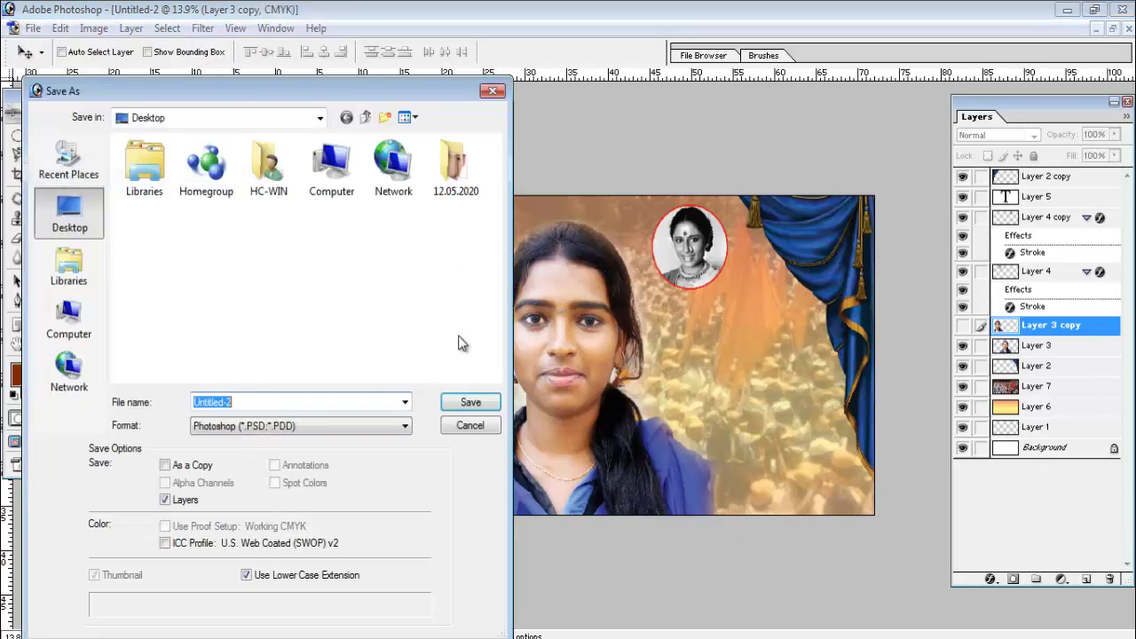
left_click(320, 428)
left_click(316, 488)
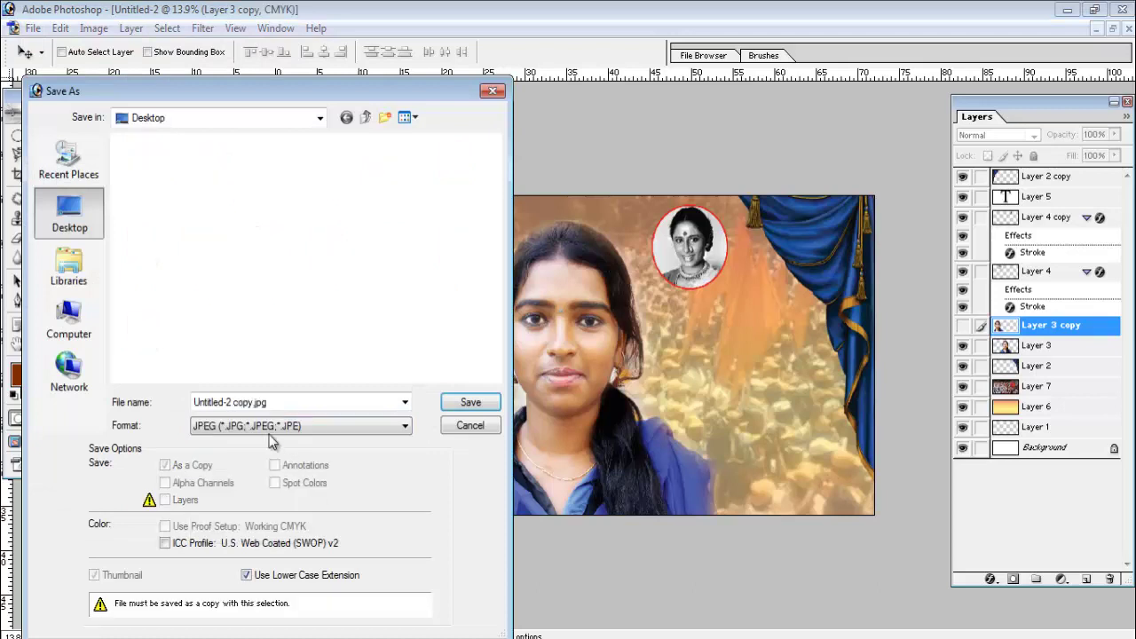
double_click(280, 400)
type("zxcvnm")
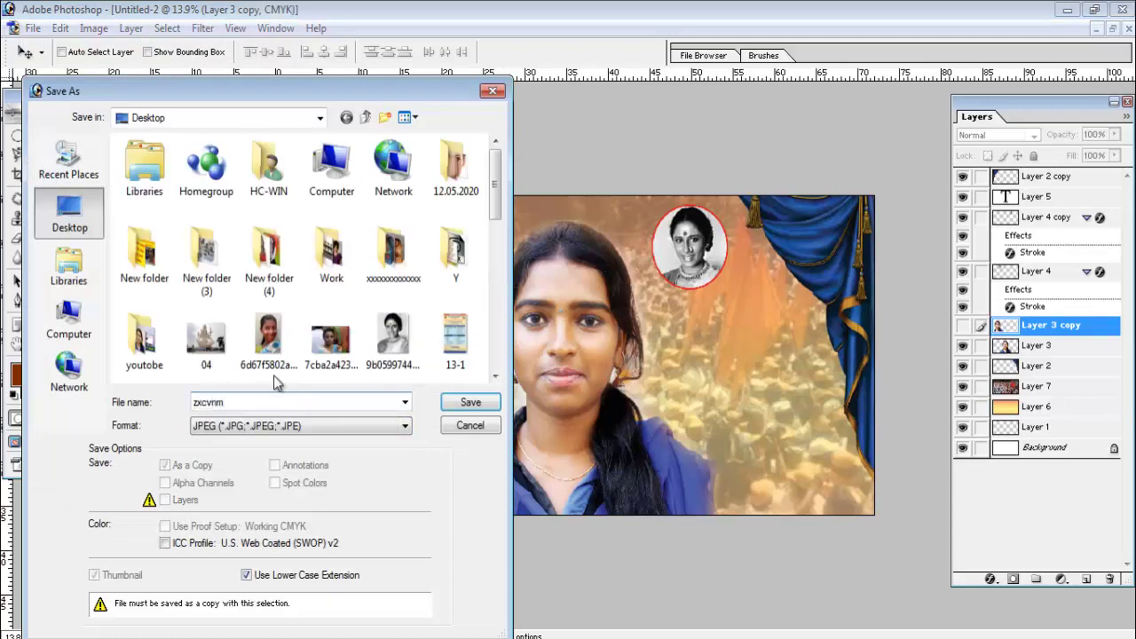
left_click(471, 403)
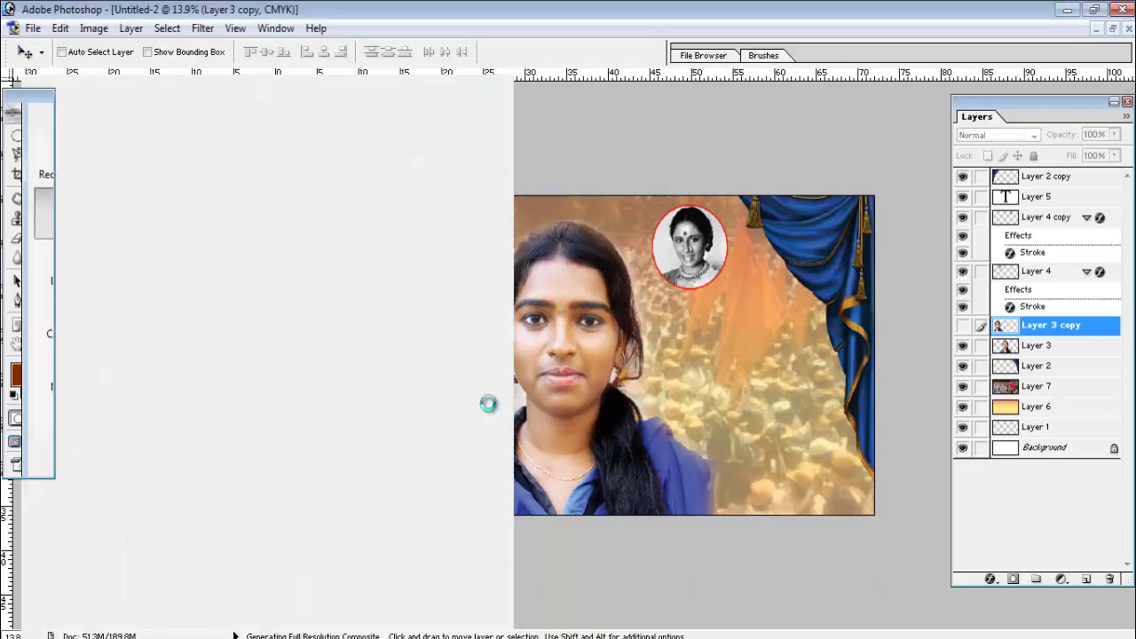
left_click(601, 185)
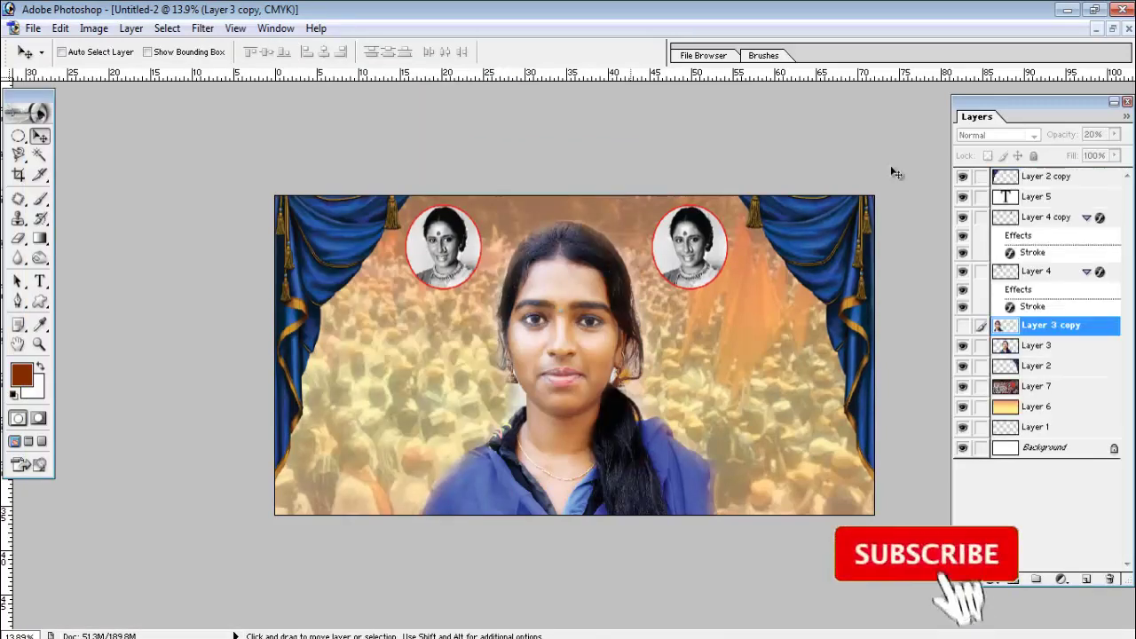
Step: Quit Photoshop, declining to save changes to the layered document
left_click(1129, 29)
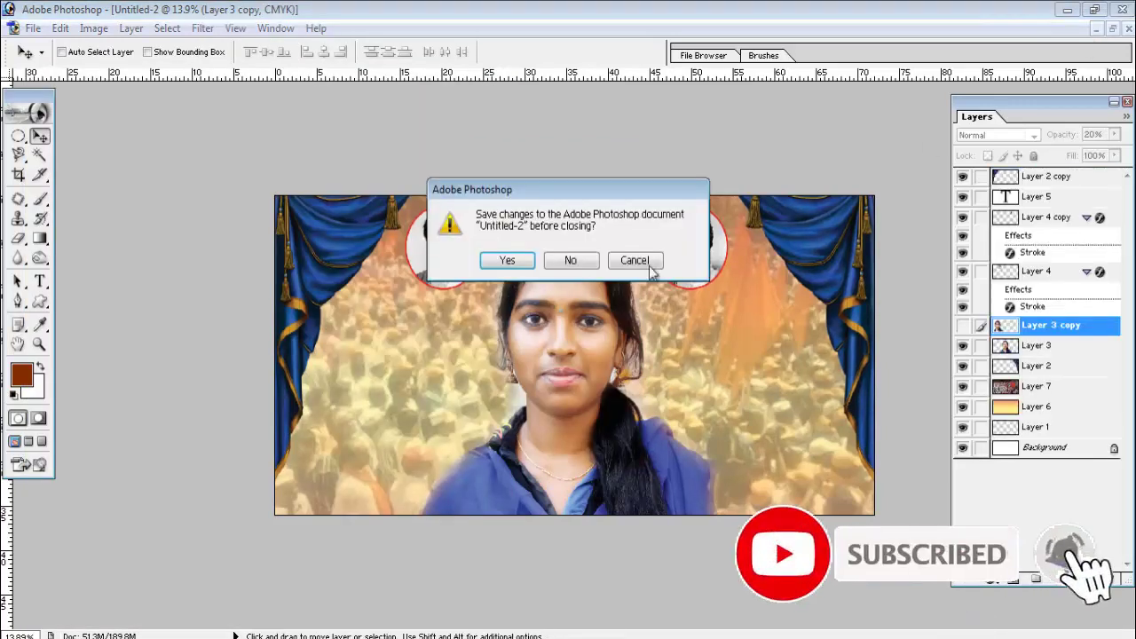
left_click(573, 271)
left_click(573, 268)
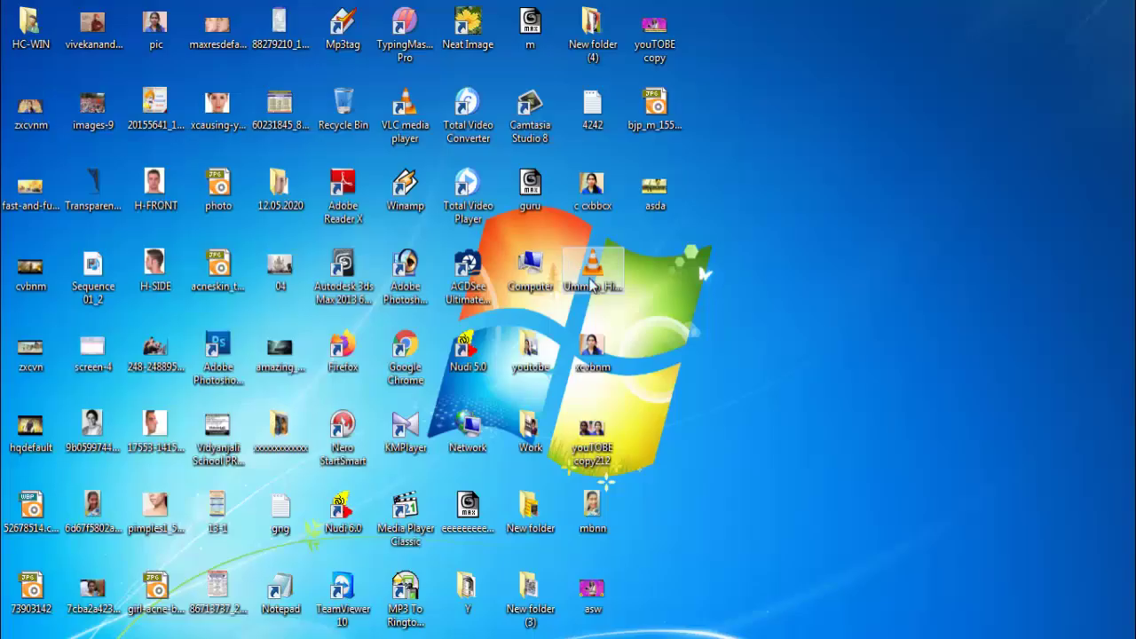
Step: Open the desktop's zxcvnm JPEG in ACDSee Quick View to check the finished banner
double_click(31, 108)
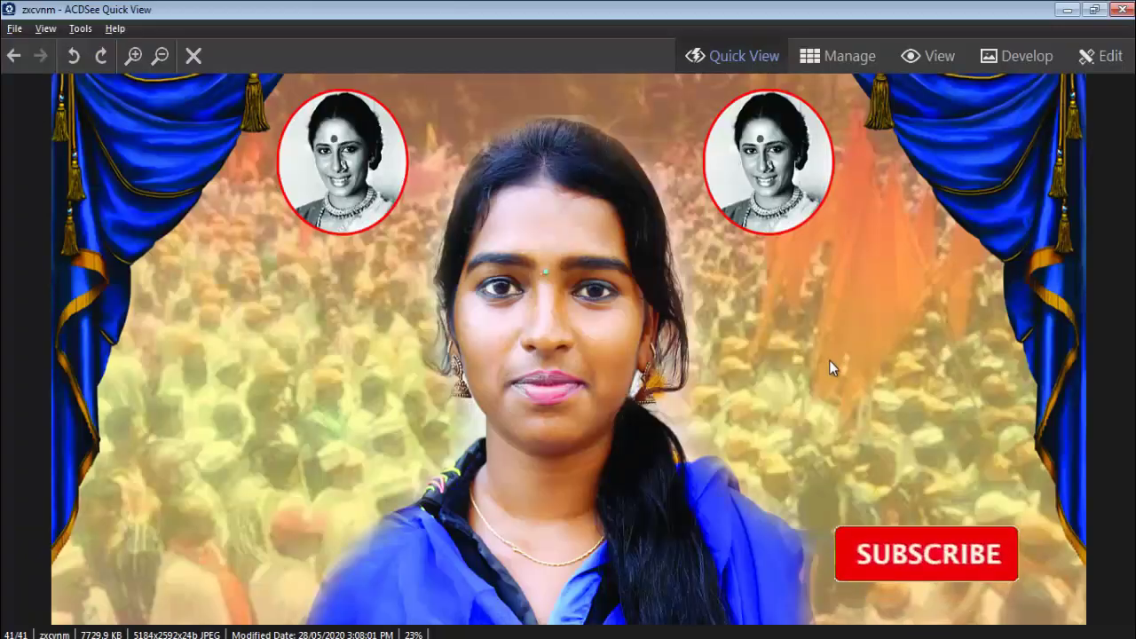